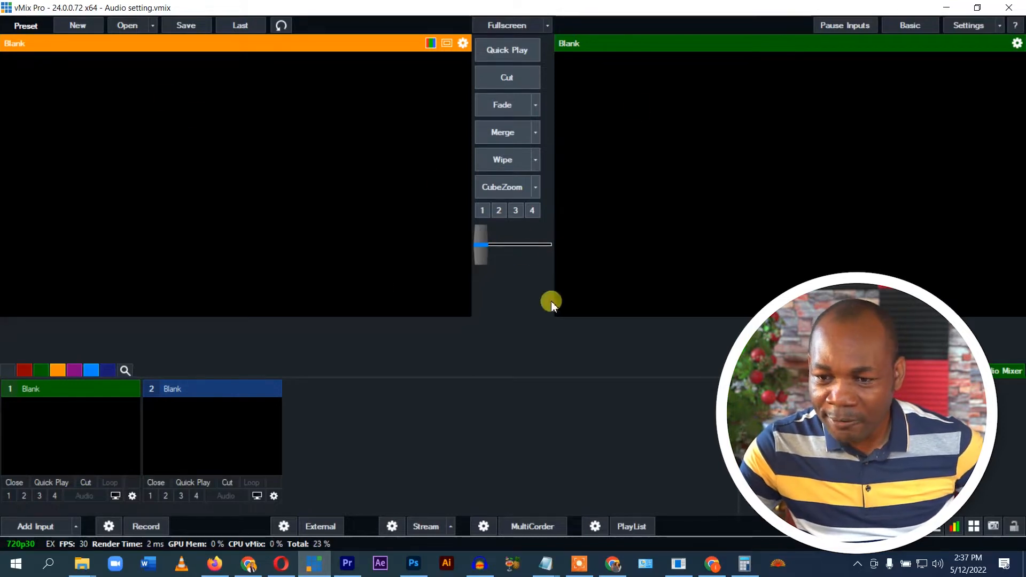
# Add the c922 Pro Stream Webcam as a camera input and turn off its audio.
pyautogui.click(24, 527)
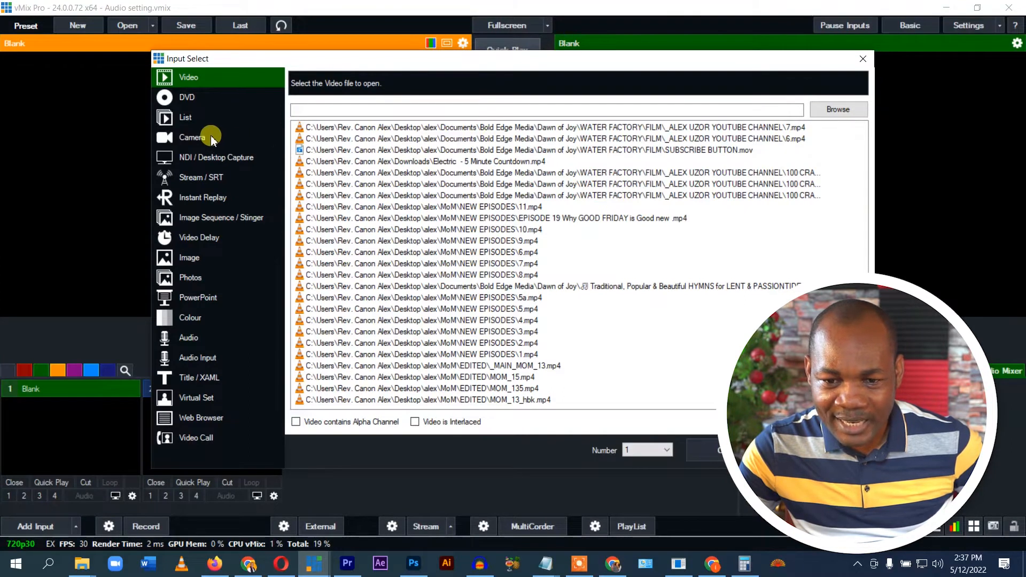
pyautogui.click(193, 137)
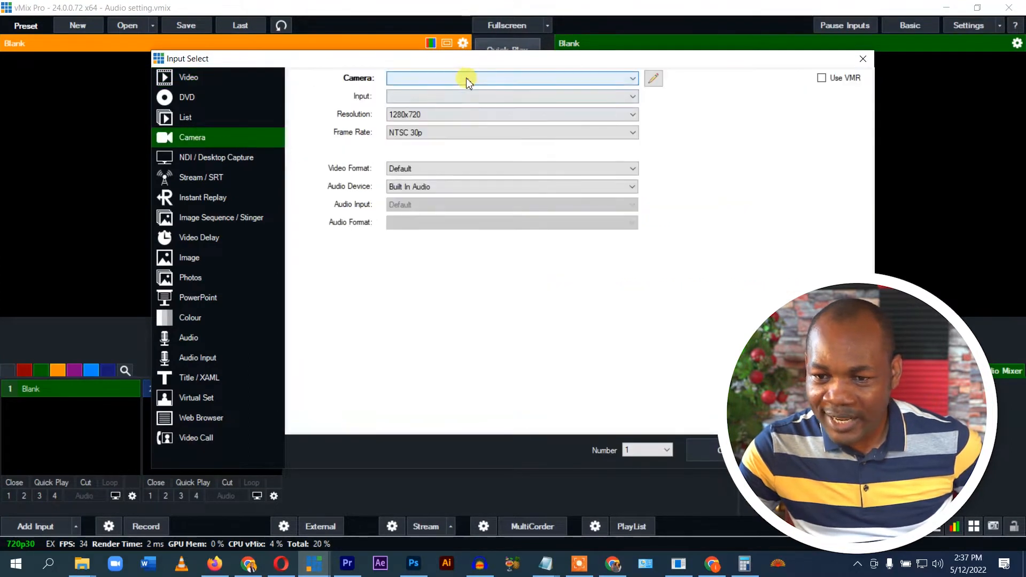
pyautogui.click(467, 80)
pyautogui.click(452, 101)
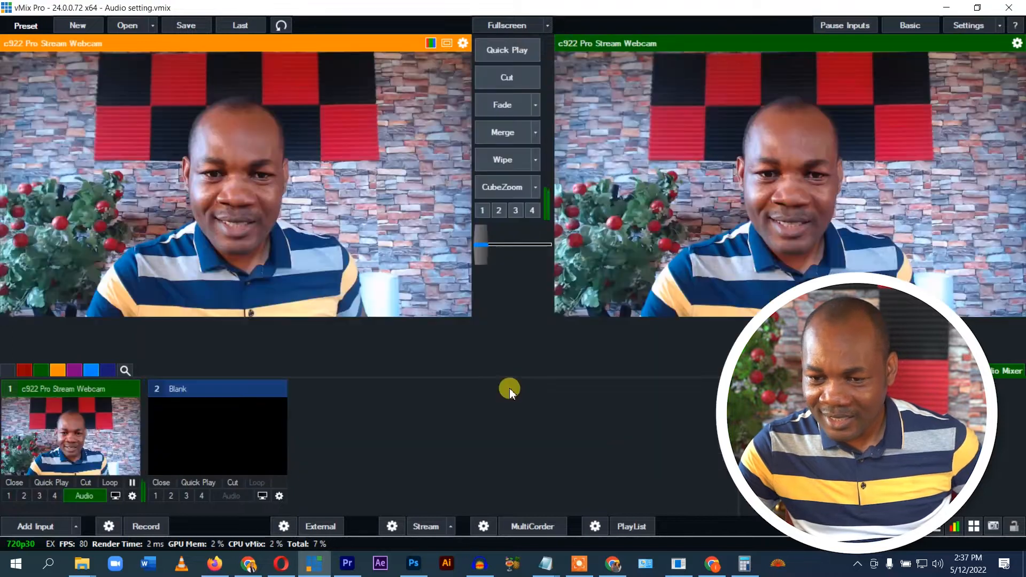
pyautogui.click(74, 495)
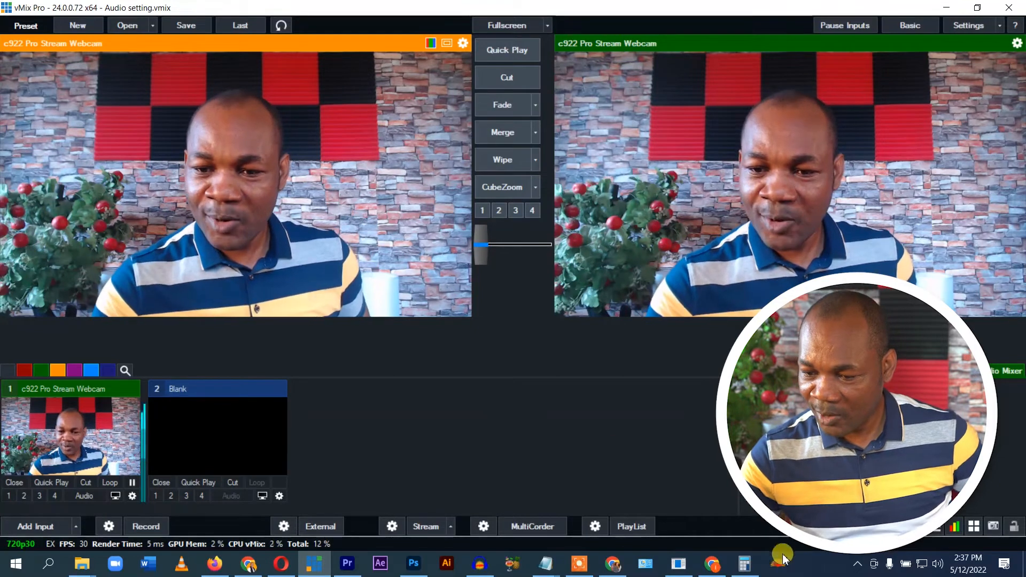
# Switch to Chrome, open bibleshow.net and look through the home page for the BibleShow download.
pyautogui.click(613, 563)
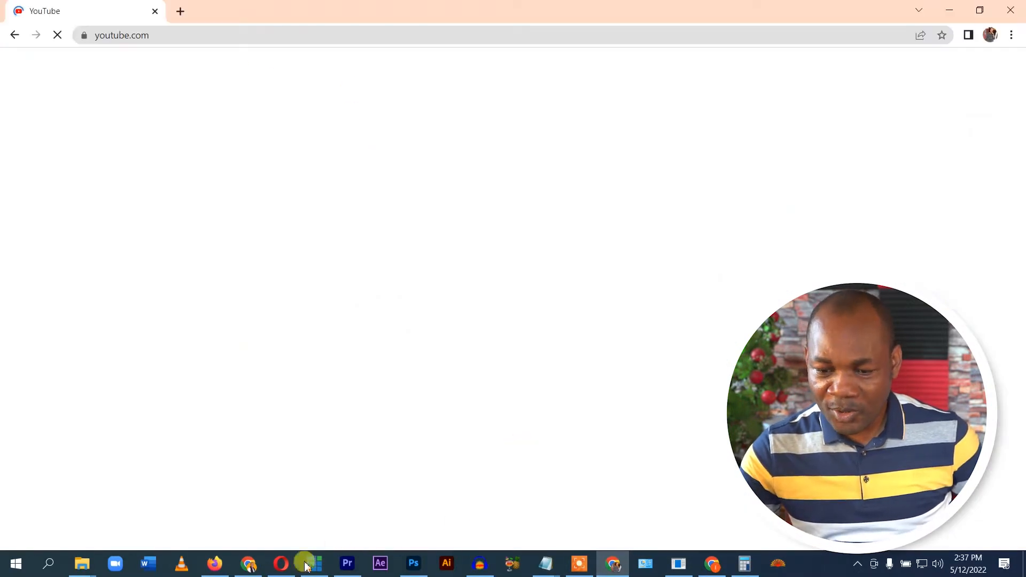
pyautogui.click(254, 569)
pyautogui.click(384, 35)
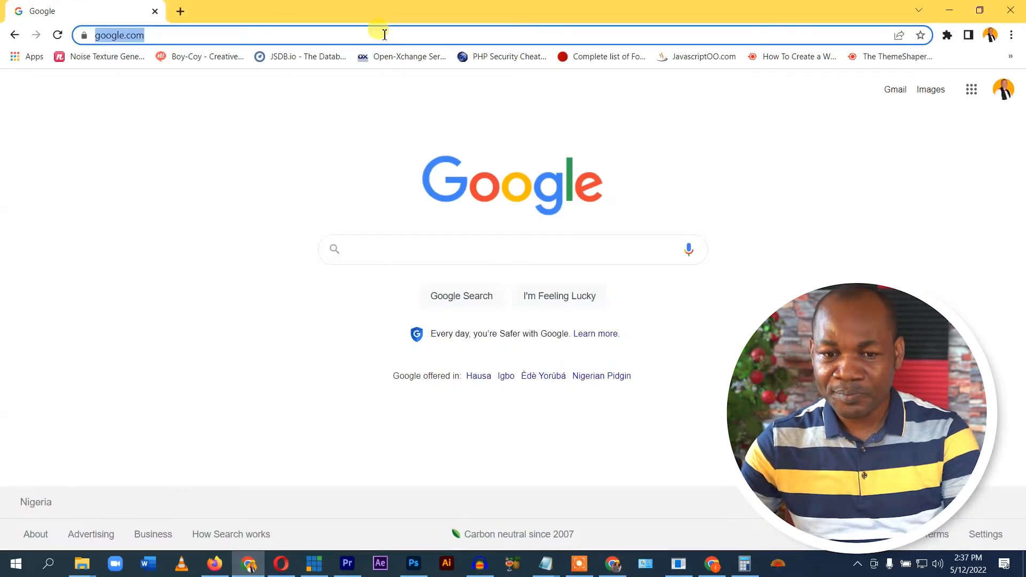
pyautogui.write('bible')
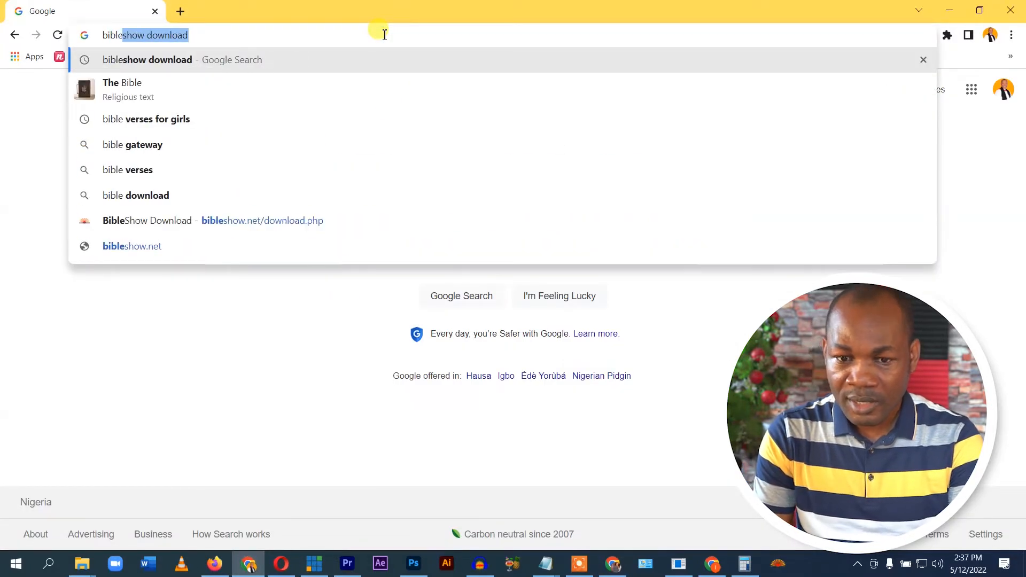
pyautogui.write('show')
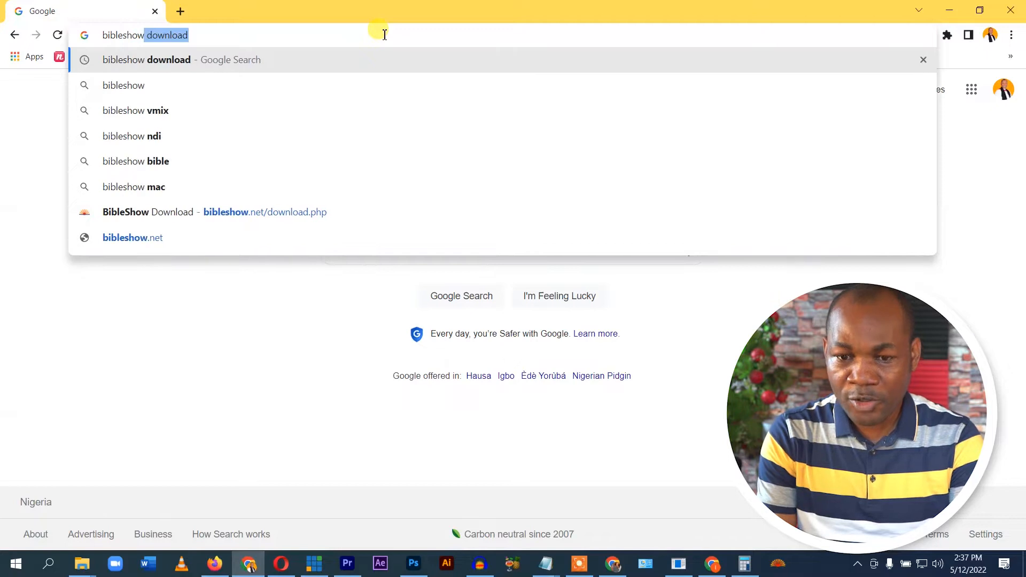
pyautogui.write('.net')
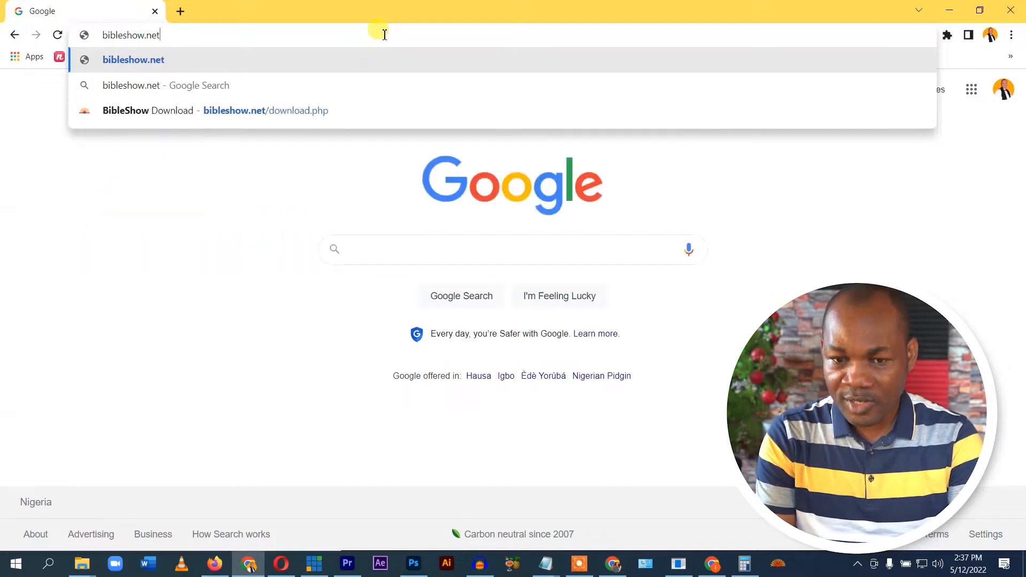
pyautogui.press('Return')
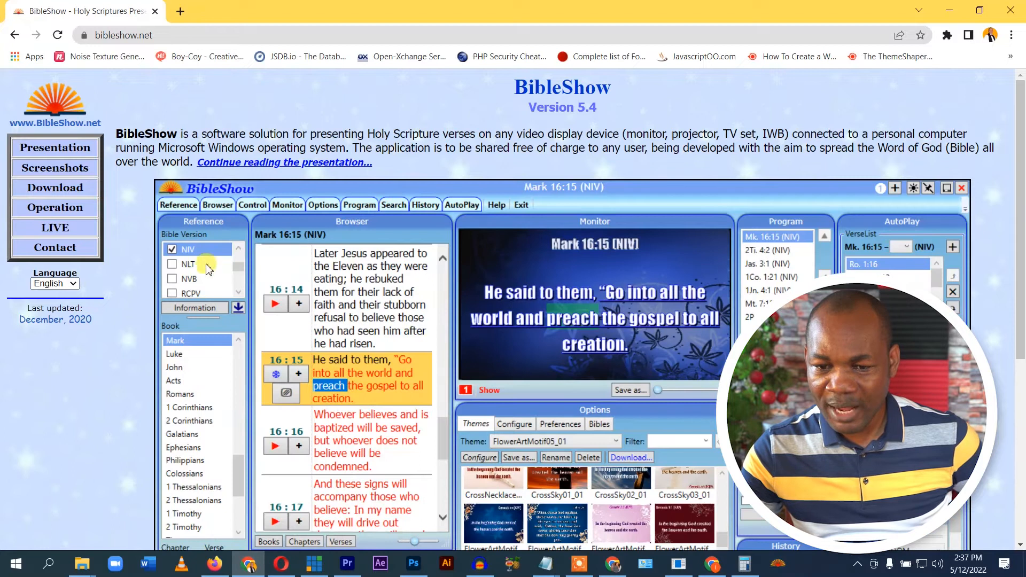
pyautogui.scroll(-1, 167, 314)
pyautogui.scroll(1, 250, 317)
pyautogui.scroll(-1, 251, 316)
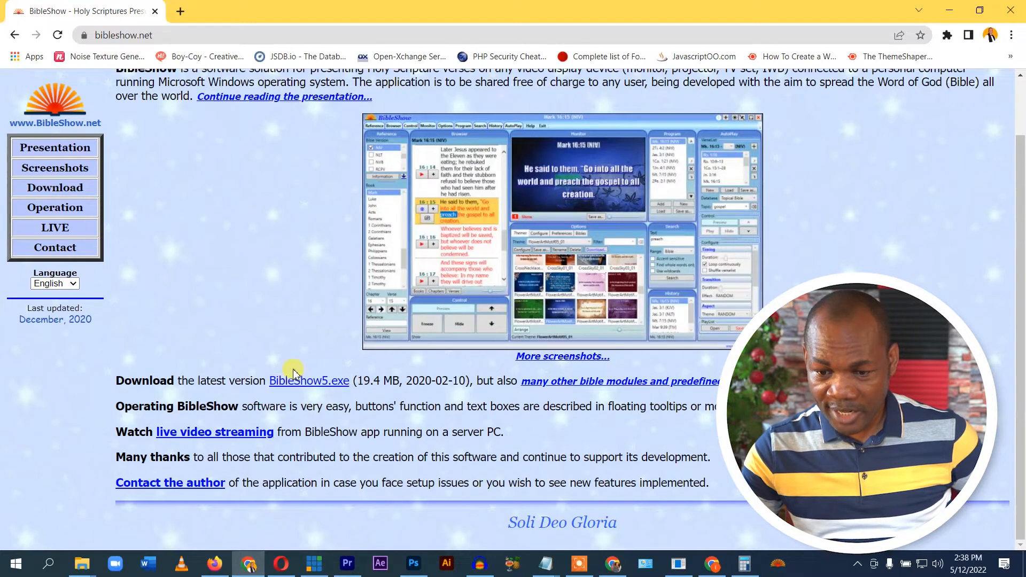
pyautogui.scroll(1, 709, 114)
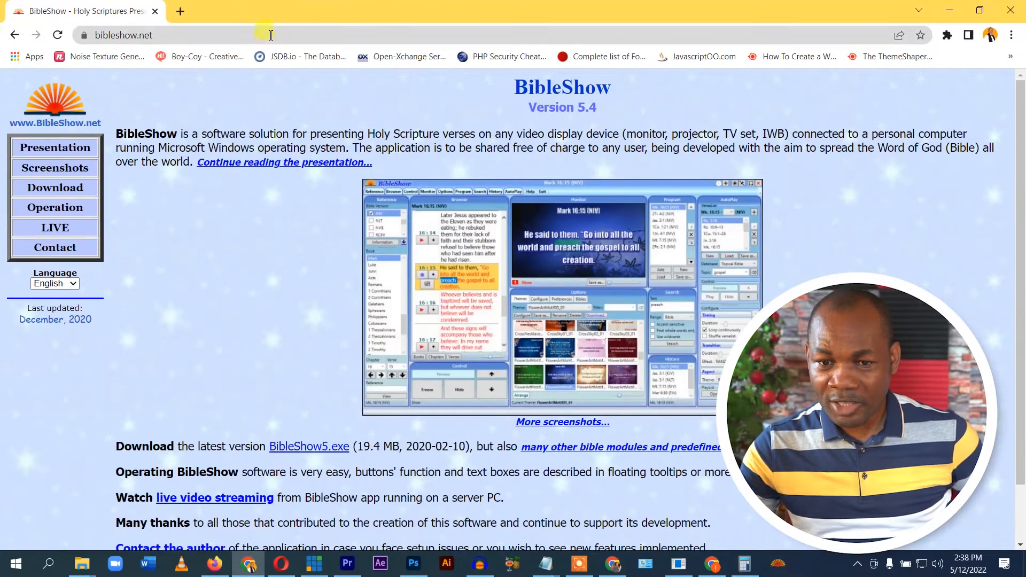
# Return the browser to google.com.
pyautogui.click(271, 36)
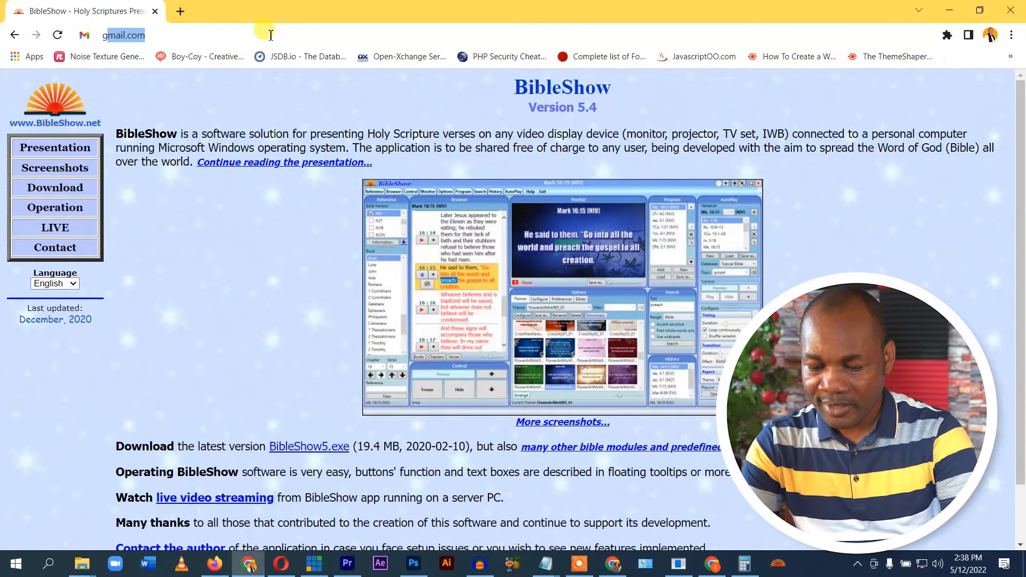
pyautogui.write('goo')
pyautogui.press('Return')
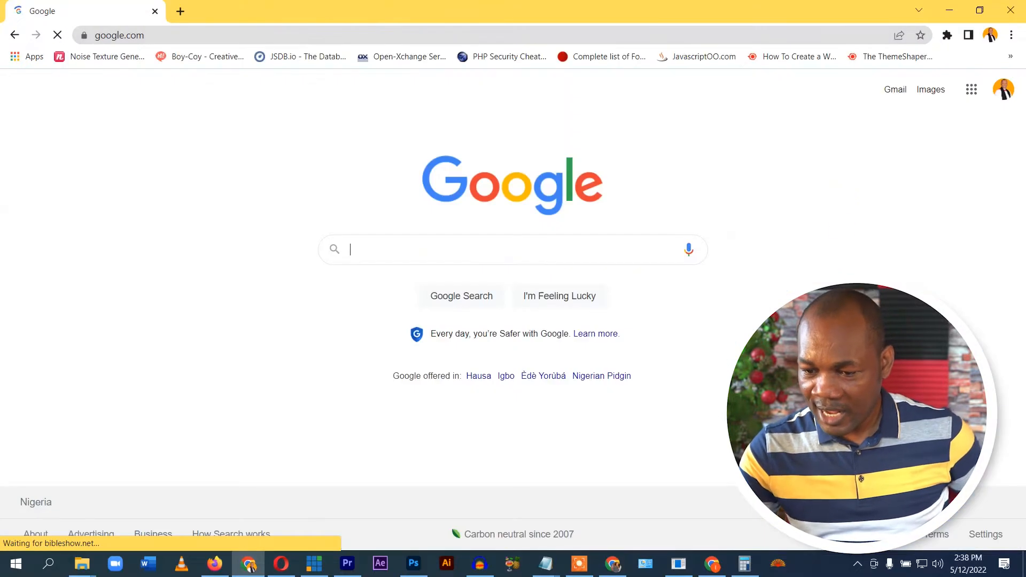
# Switch to the BibleShow application and move its window higher on the desktop so all of it is in view.
pyautogui.click(775, 566)
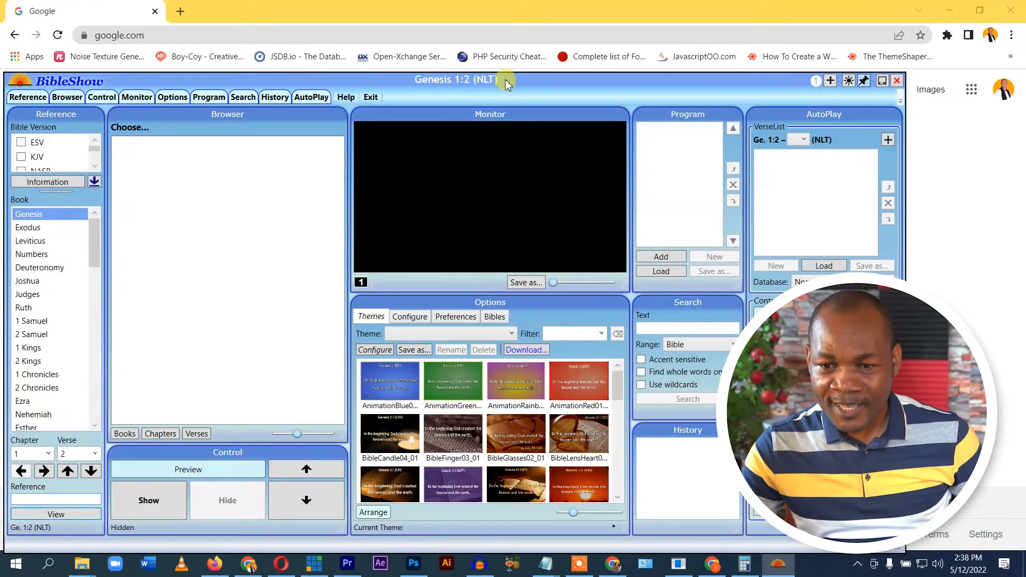
pyautogui.moveTo(518, 80); pyautogui.dragTo(594, 28)
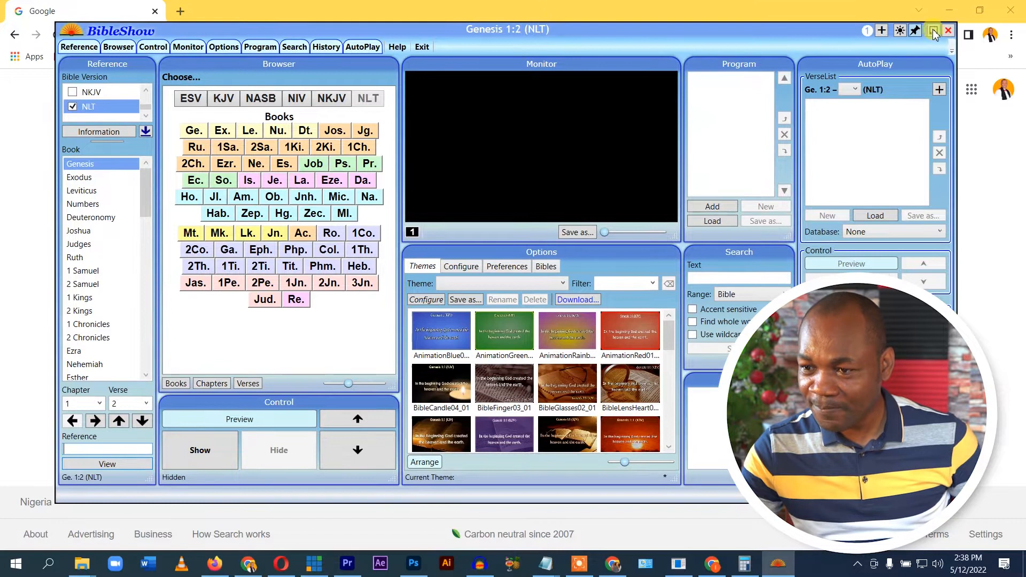
pyautogui.moveTo(636, 33)
pyautogui.mouseDown()
pyautogui.moveTo(657, 34)
pyautogui.moveTo(543, 27)
pyautogui.moveTo(626, 24)
pyautogui.mouseUp()
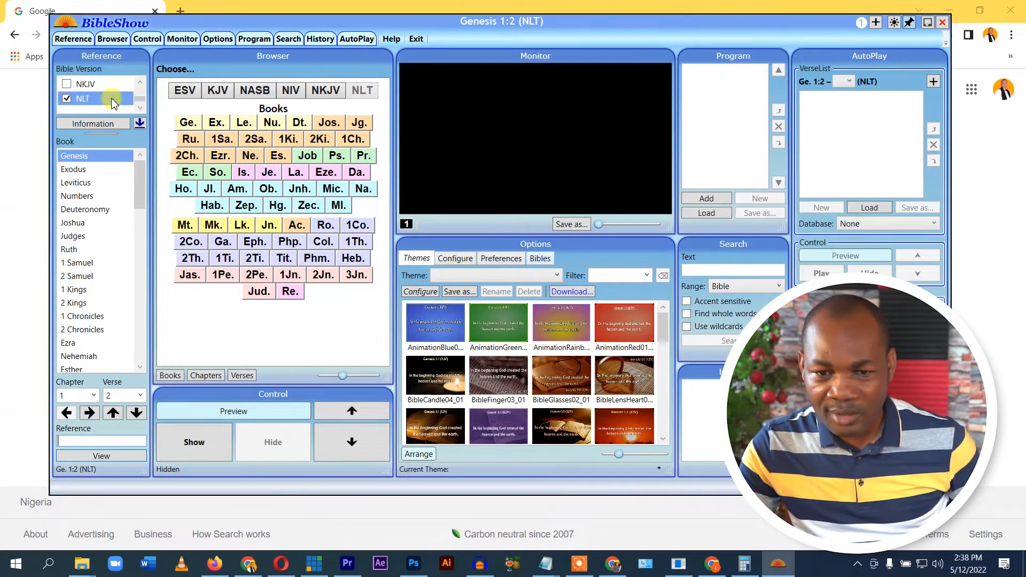
# Open the information for the NLT Bible version and look through the list of Bibles available to install.
pyautogui.click(108, 122)
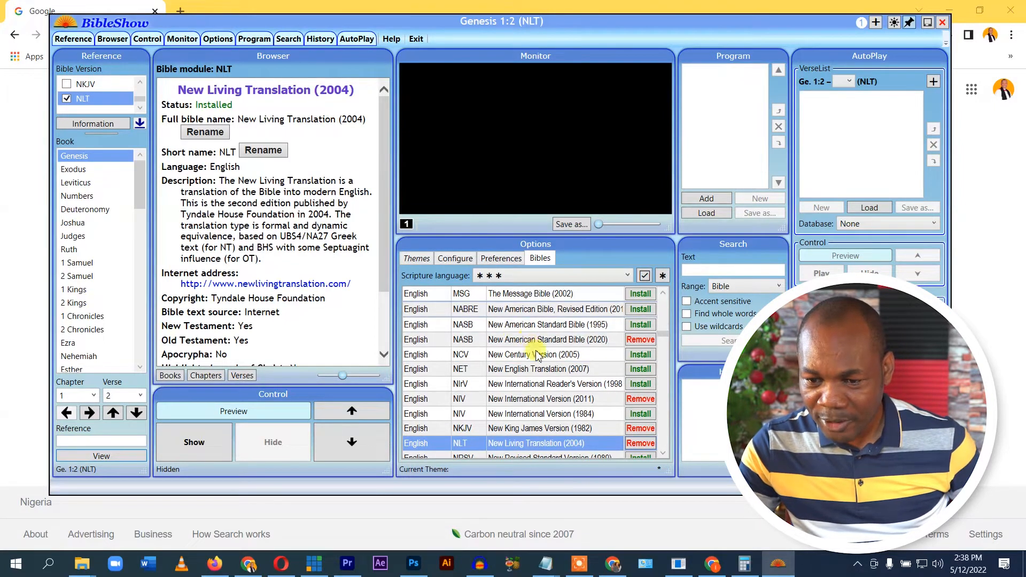
pyautogui.scroll(1, 636, 295)
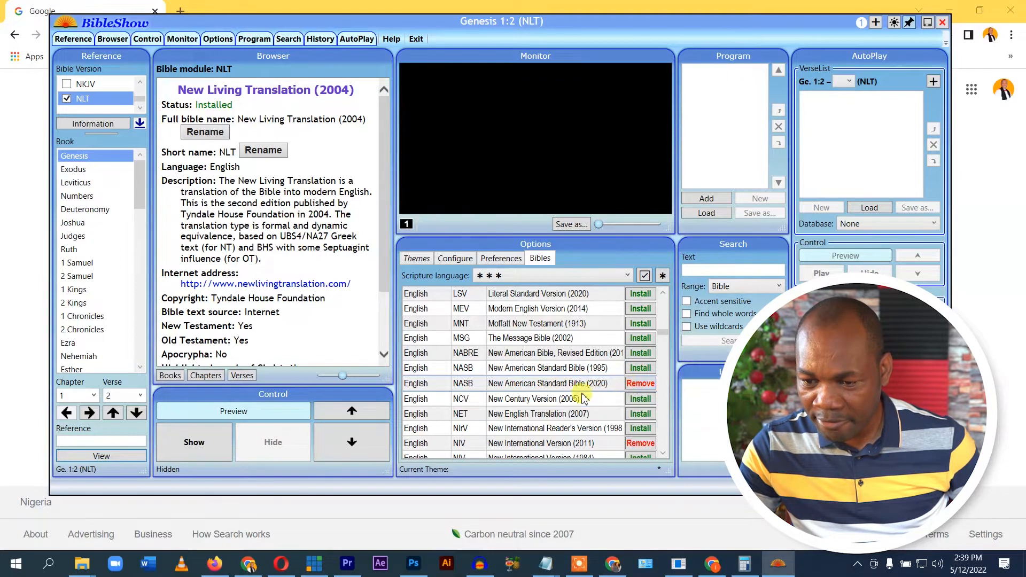
pyautogui.scroll(-3, 636, 393)
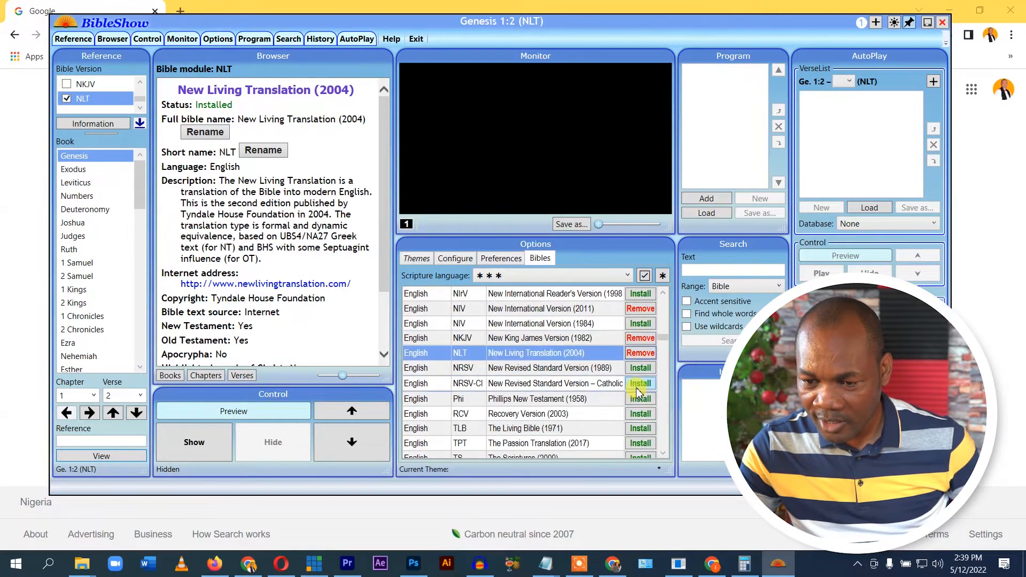
pyautogui.scroll(3, 637, 393)
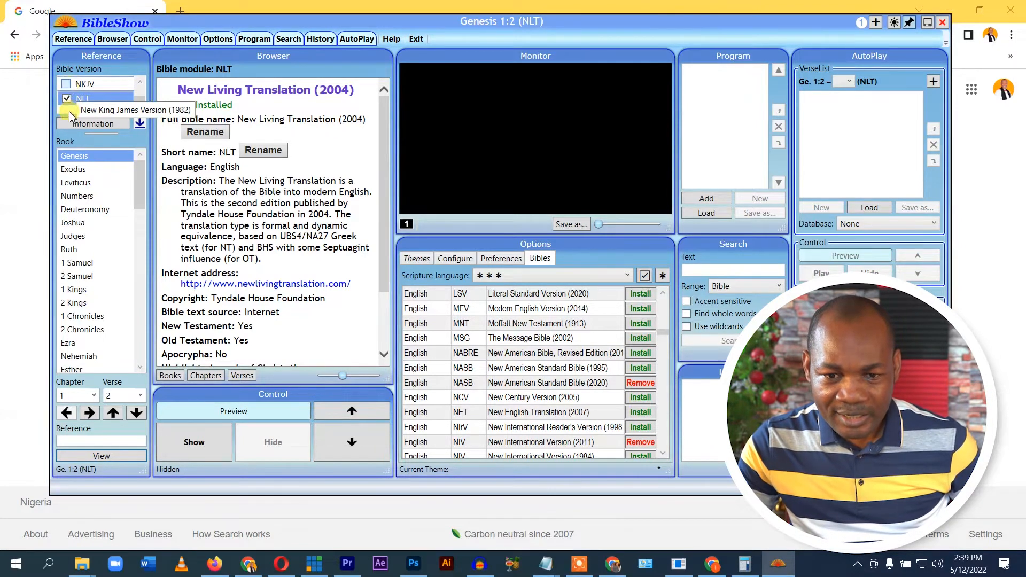
# Enable the NKJV Bible version and disable NLT so that only NKJV is used.
pyautogui.click(80, 85)
pyautogui.click(80, 99)
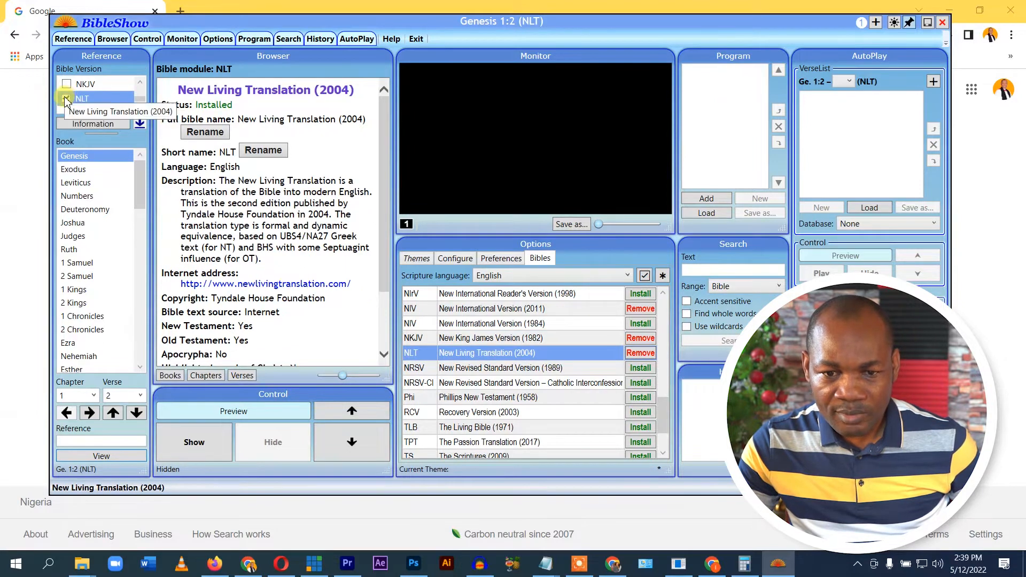
pyautogui.click(66, 84)
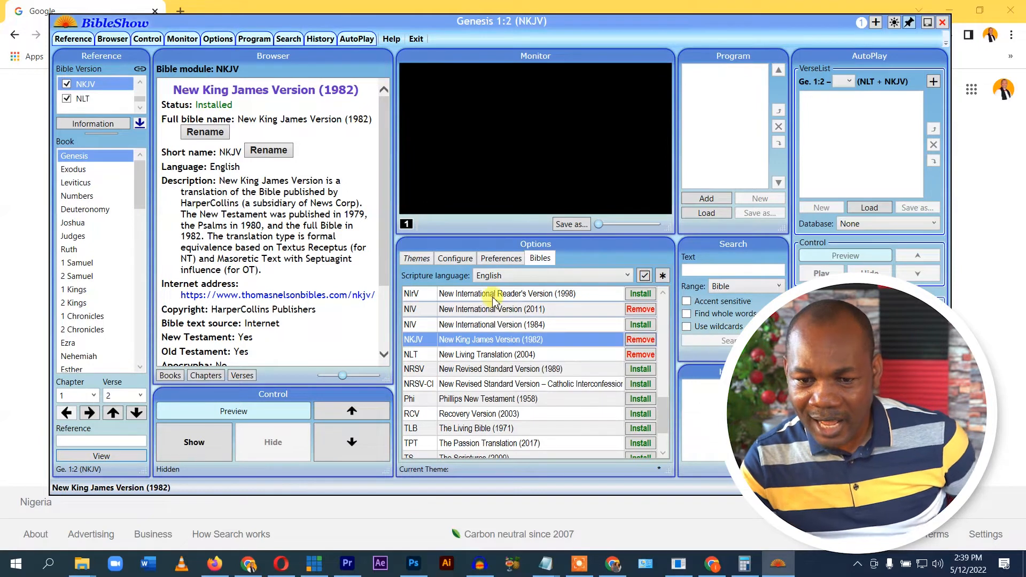
pyautogui.click(67, 99)
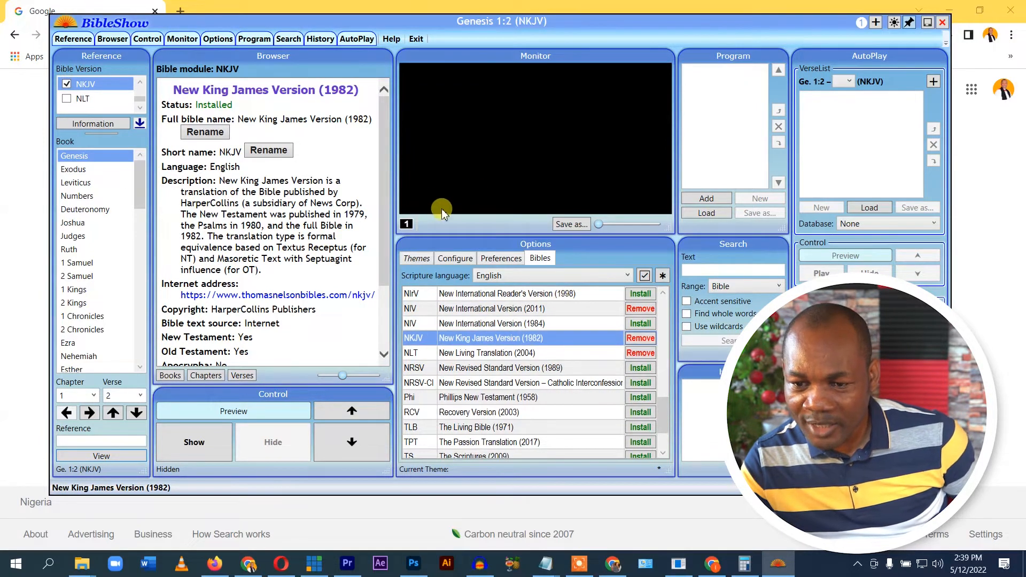
# Configure Display 1 with NDI output enabled and the display window destination disabled.
pyautogui.moveTo(458, 27); pyautogui.dragTo(412, 29)
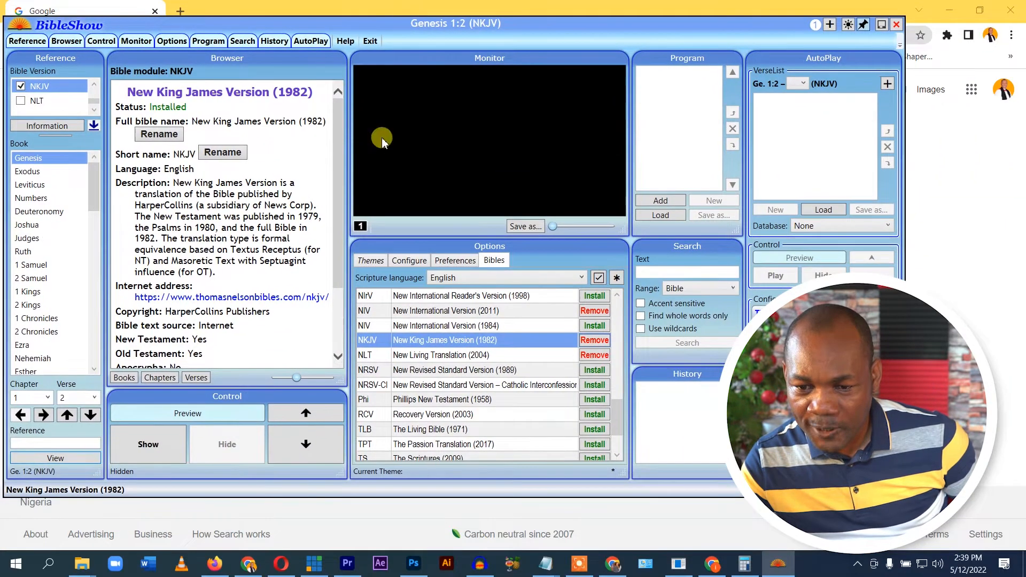
pyautogui.click(409, 262)
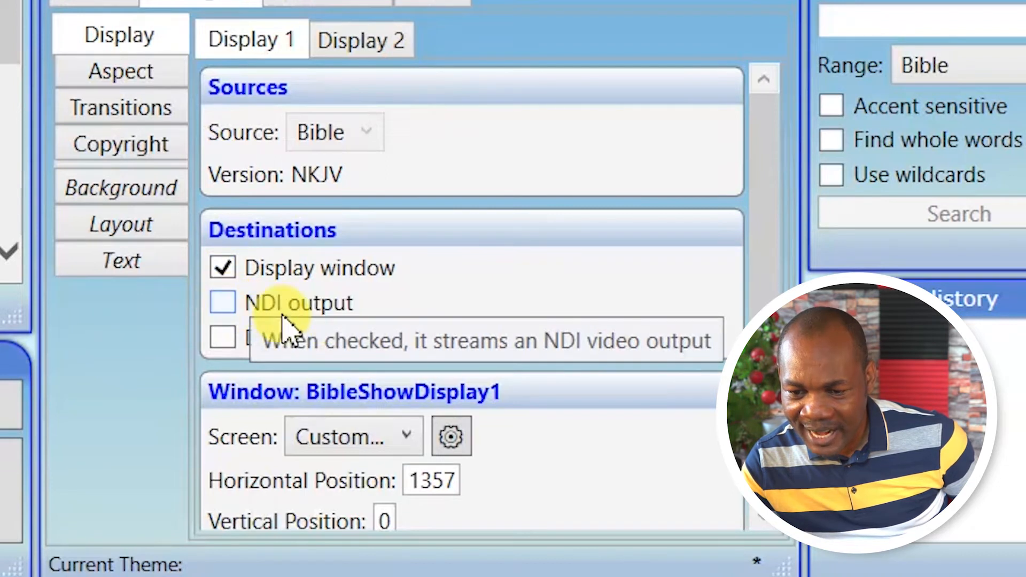
pyautogui.click(230, 306)
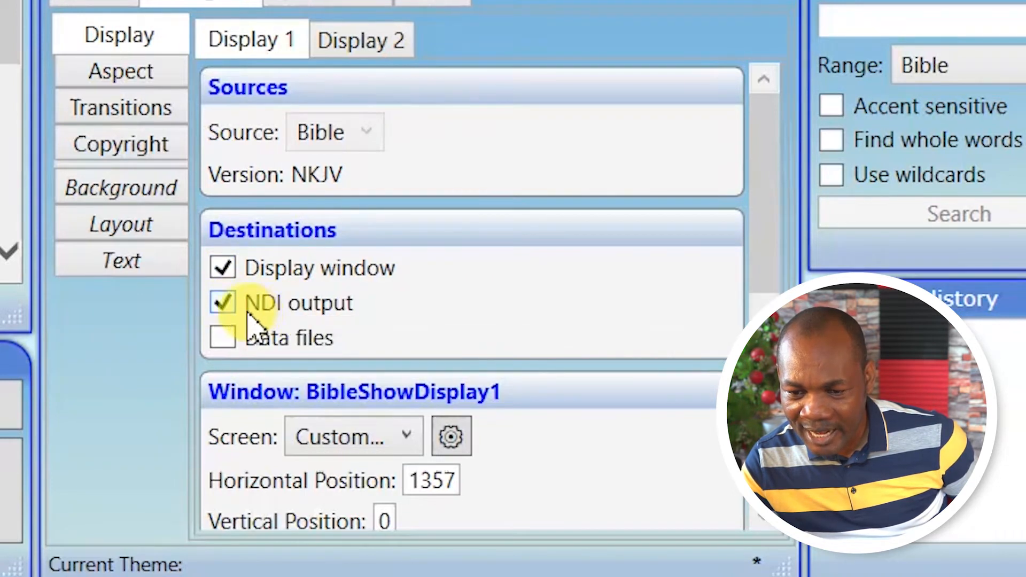
pyautogui.click(230, 273)
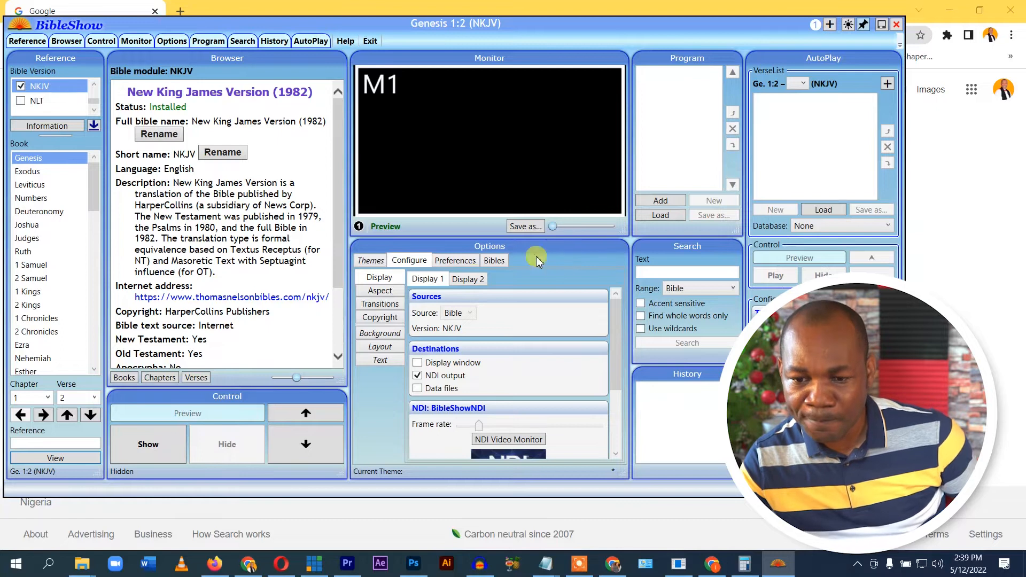
# Apply the BibleOpened15_01 theme without saving the previous theme to a file.
pyautogui.click(373, 262)
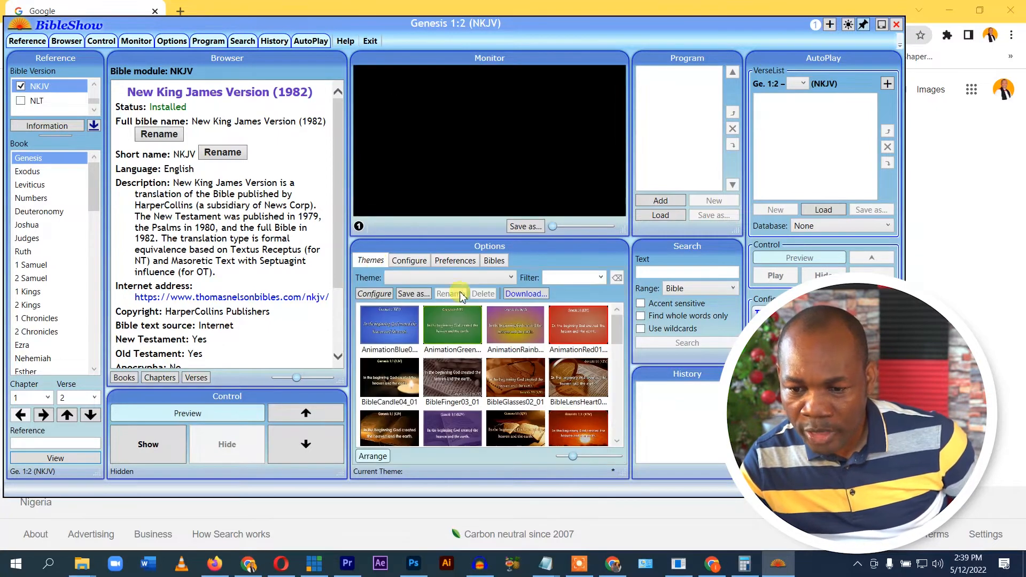
pyautogui.click(405, 433)
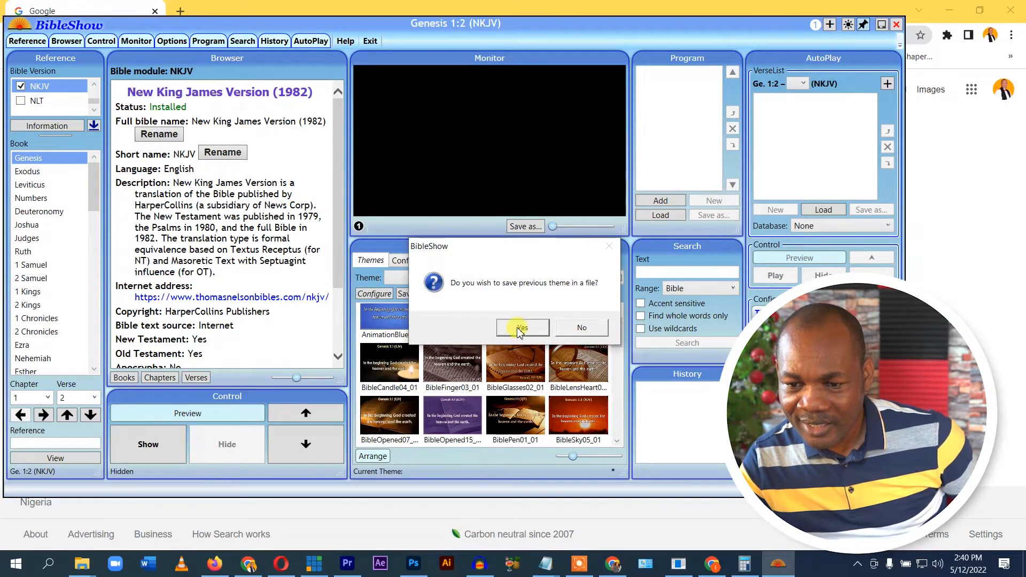
pyautogui.click(521, 328)
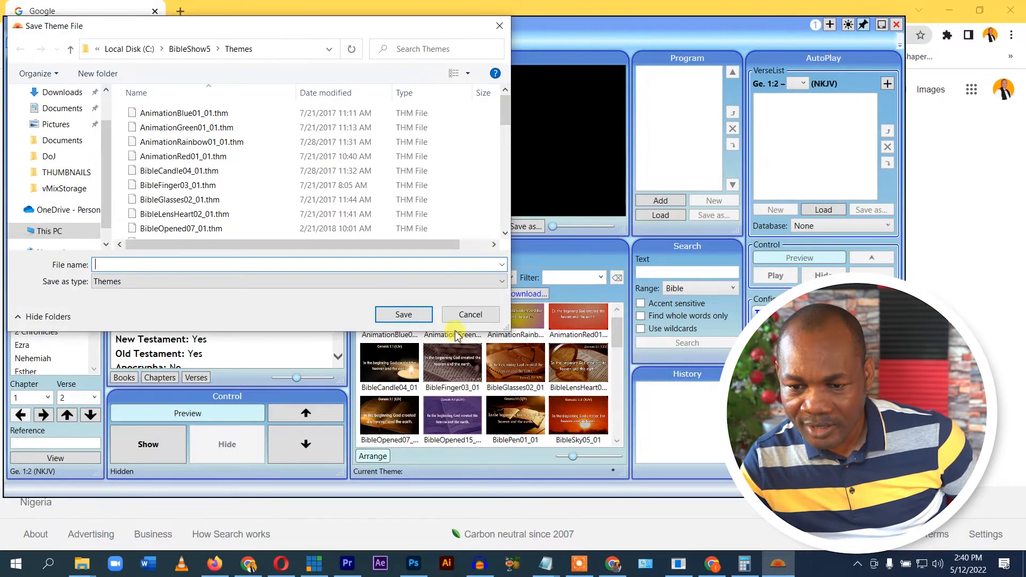
pyautogui.click(470, 315)
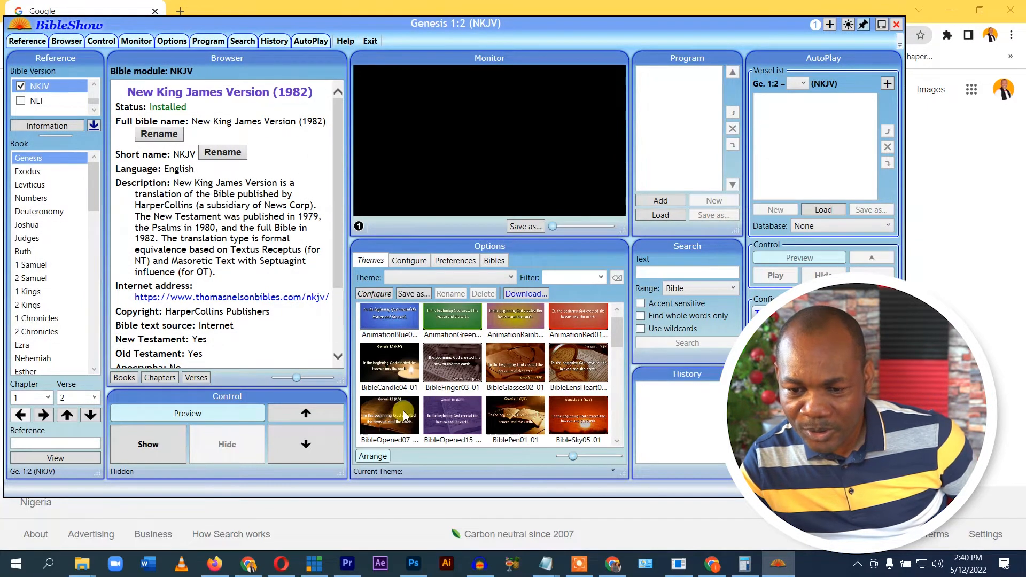
pyautogui.doubleClick(455, 414)
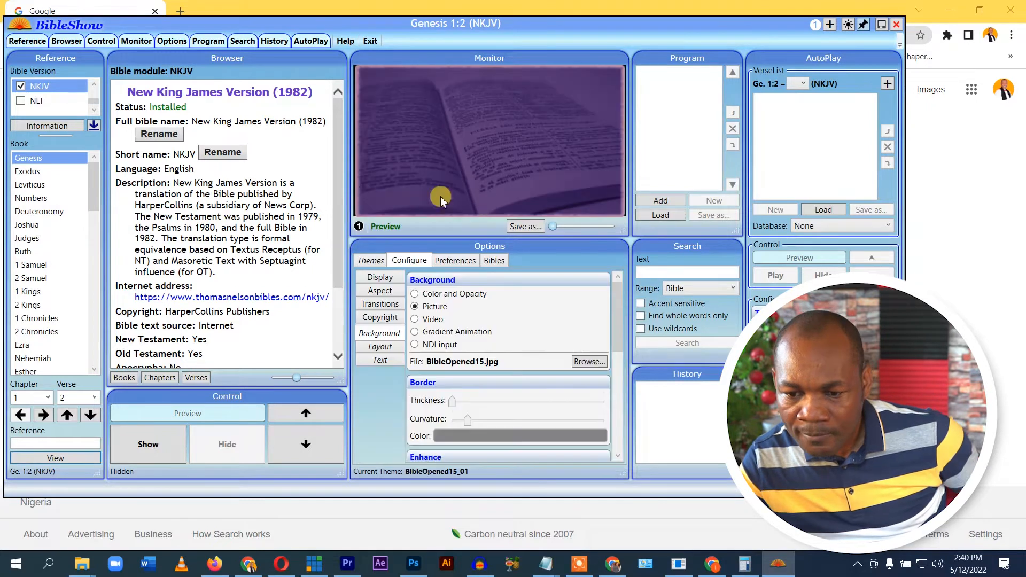
# Try Color and Opacity as the theme's background type, and set it back to Picture.
pyautogui.click(427, 295)
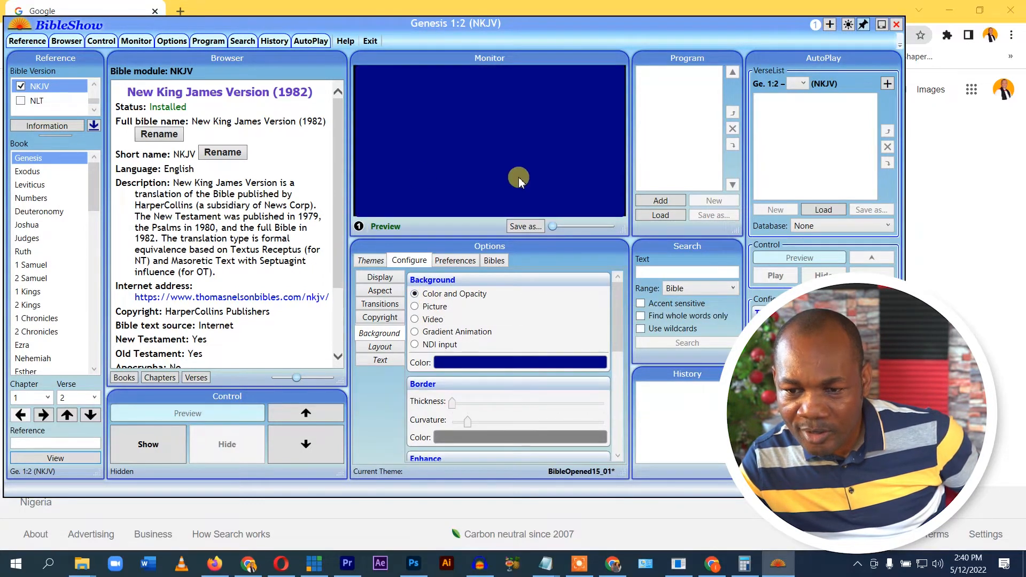
pyautogui.click(422, 307)
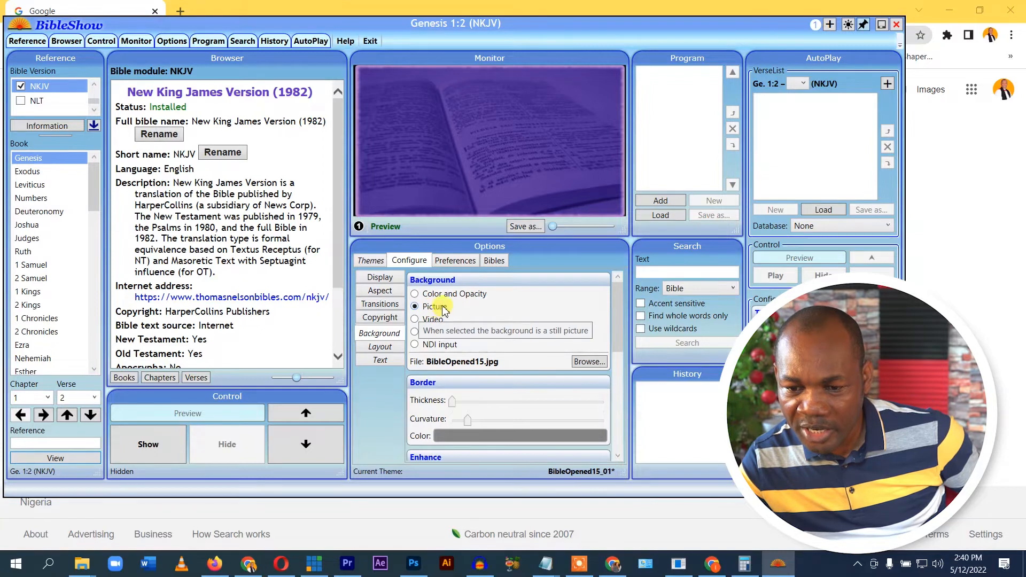
# Review the display and transition settings, checking the available starting effects and keeping Fade.
pyautogui.click(371, 262)
pyautogui.click(411, 262)
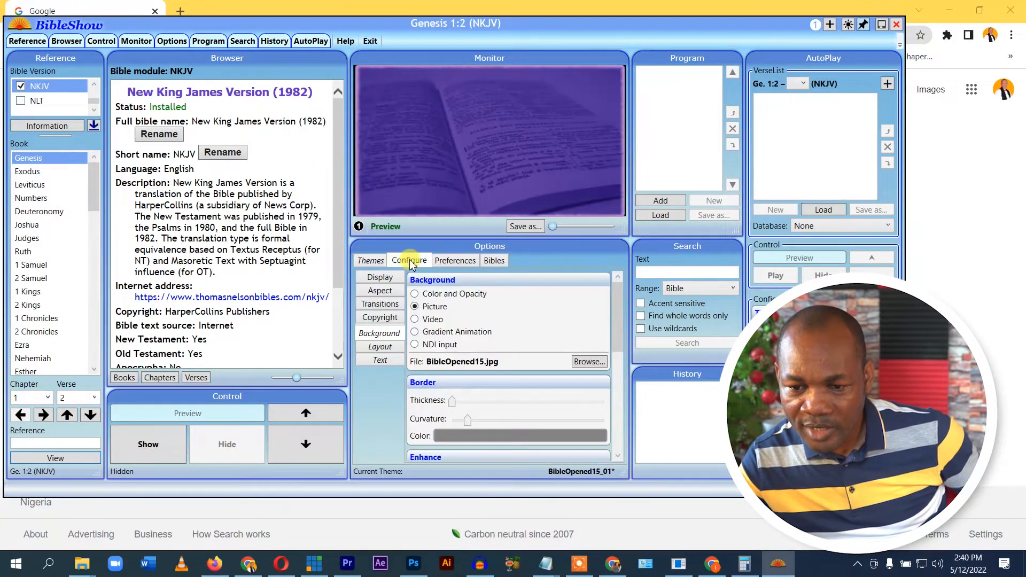
pyautogui.click(379, 277)
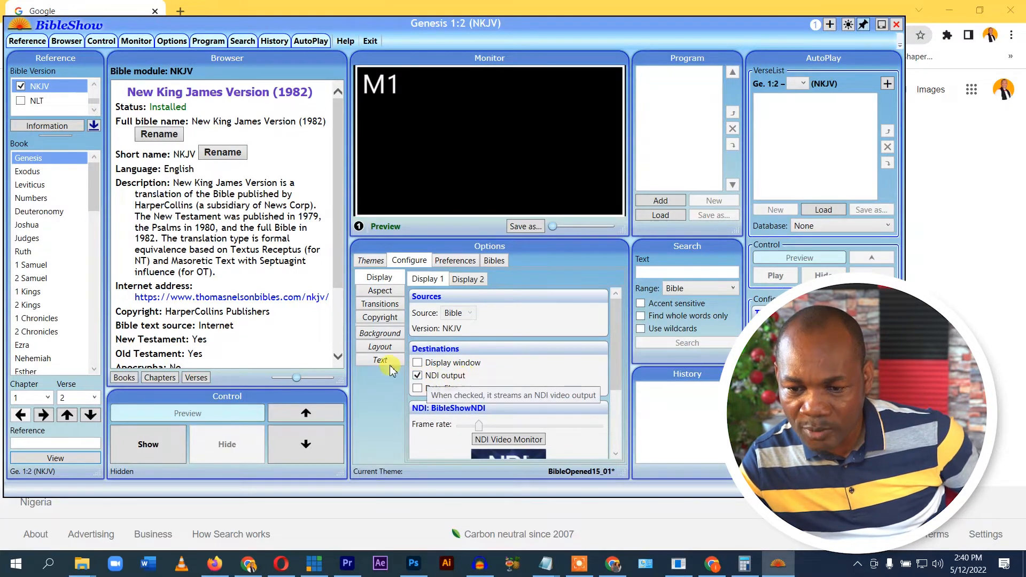
pyautogui.click(386, 307)
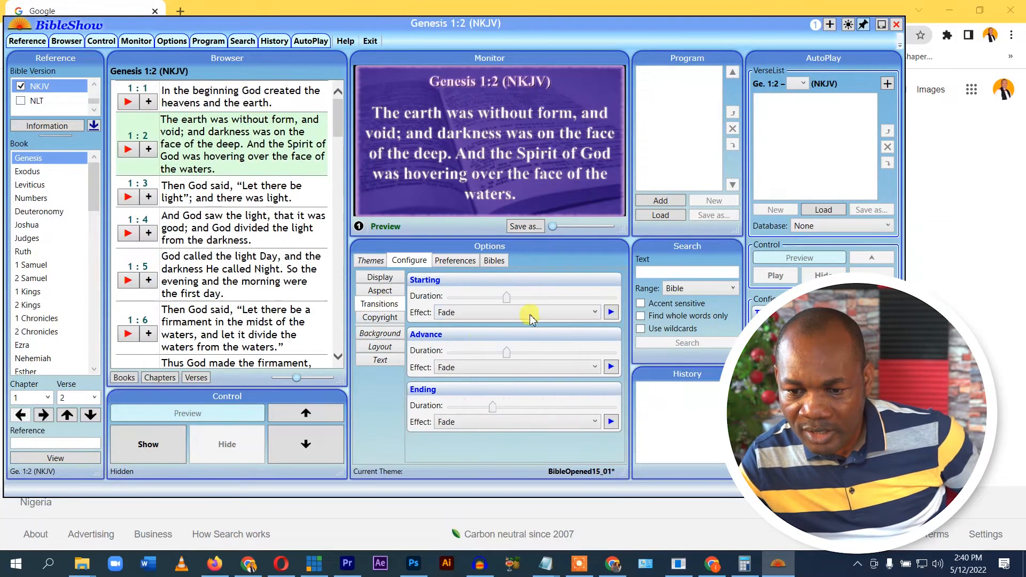
pyautogui.click(457, 315)
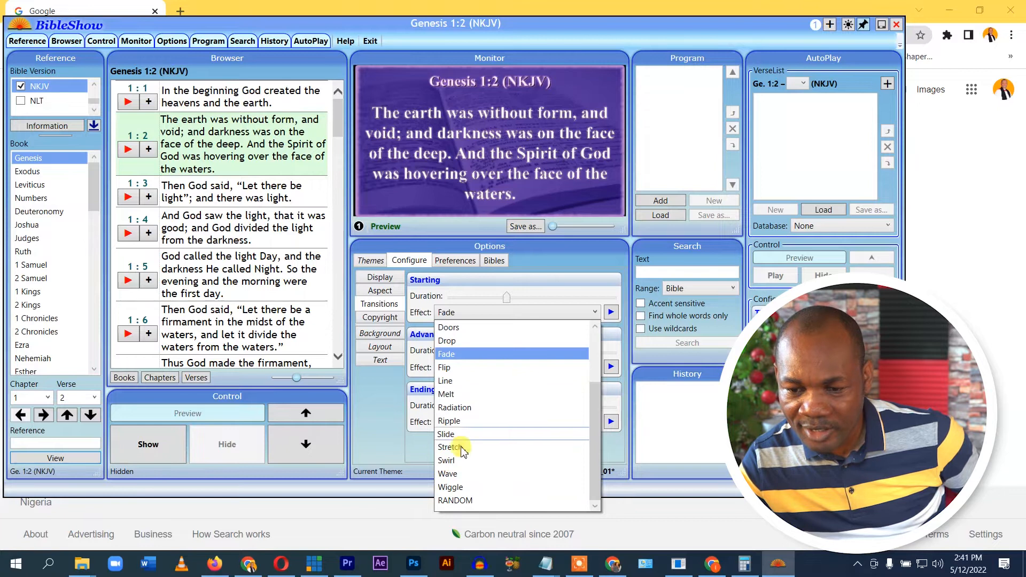
pyautogui.click(459, 356)
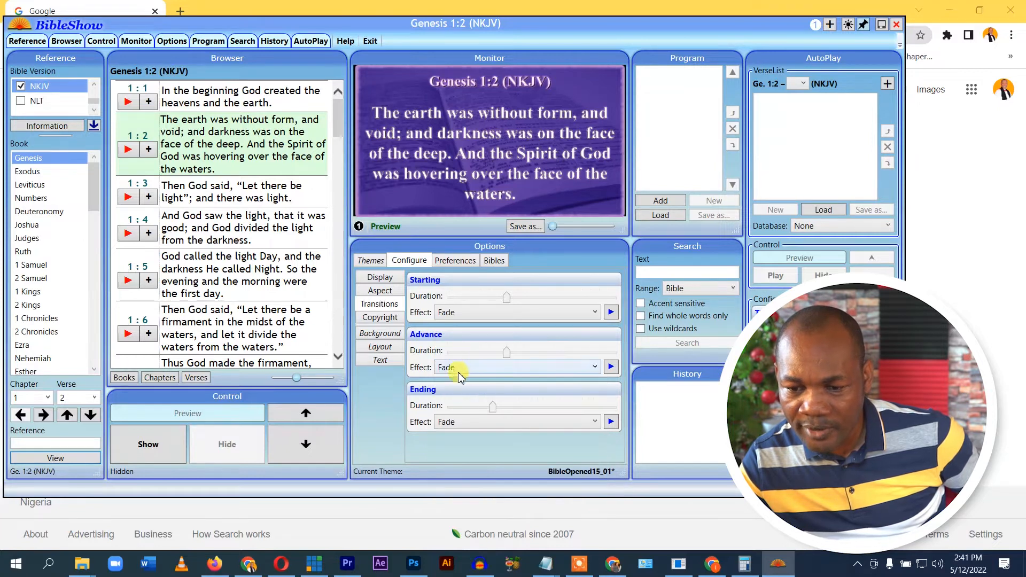
# Reduce the text proportion slightly in the layout settings so the reference area gets smaller.
pyautogui.click(381, 348)
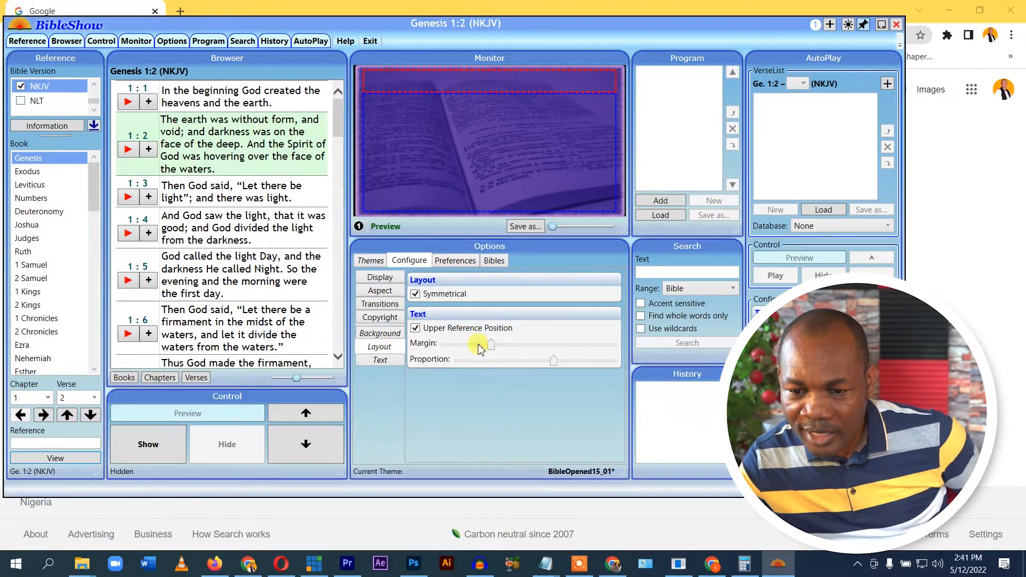
pyautogui.moveTo(551, 366)
pyautogui.mouseDown()
pyautogui.moveTo(511, 367)
pyautogui.moveTo(559, 366)
pyautogui.moveTo(537, 366)
pyautogui.mouseUp()
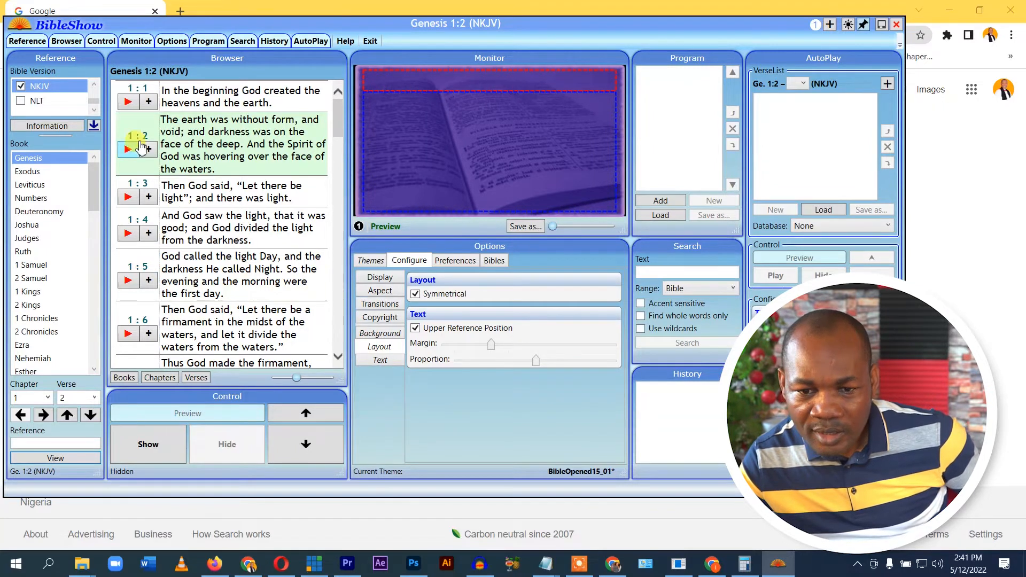
# Show Genesis 1:1 (NKJV) live and leave the layout settings for the Bibles list to see the verse in the monitor.
pyautogui.click(128, 102)
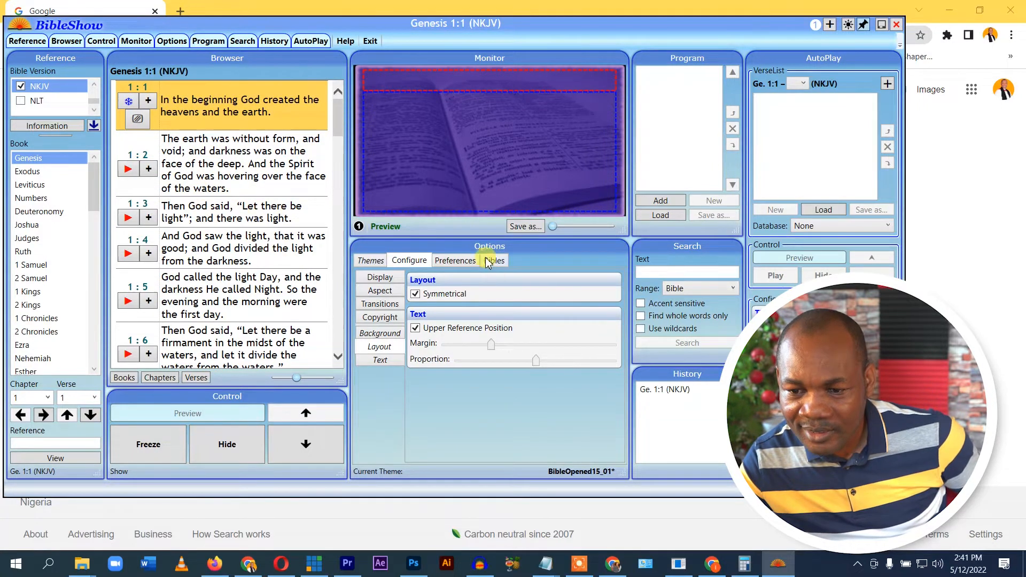
pyautogui.click(384, 278)
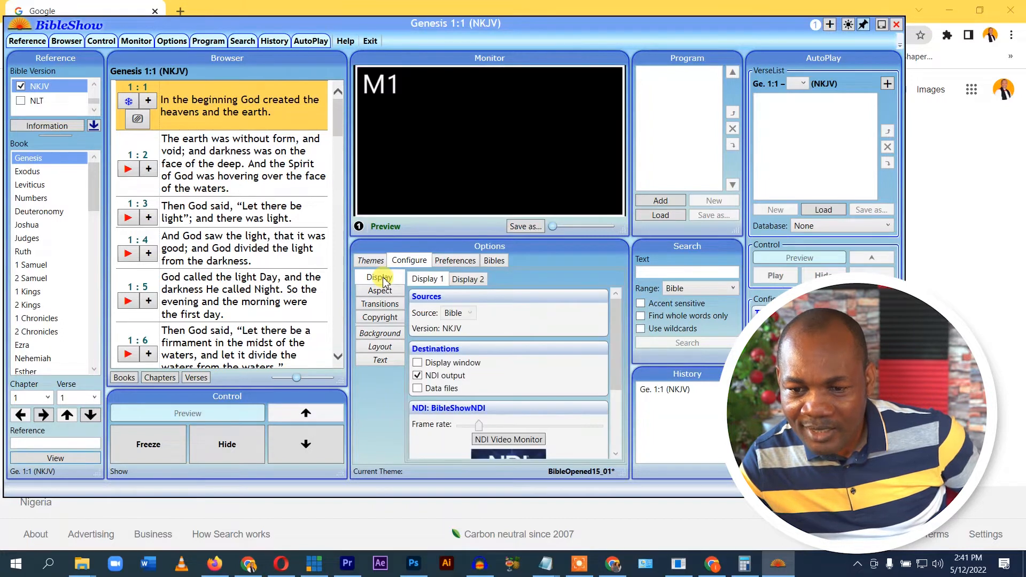
pyautogui.click(379, 334)
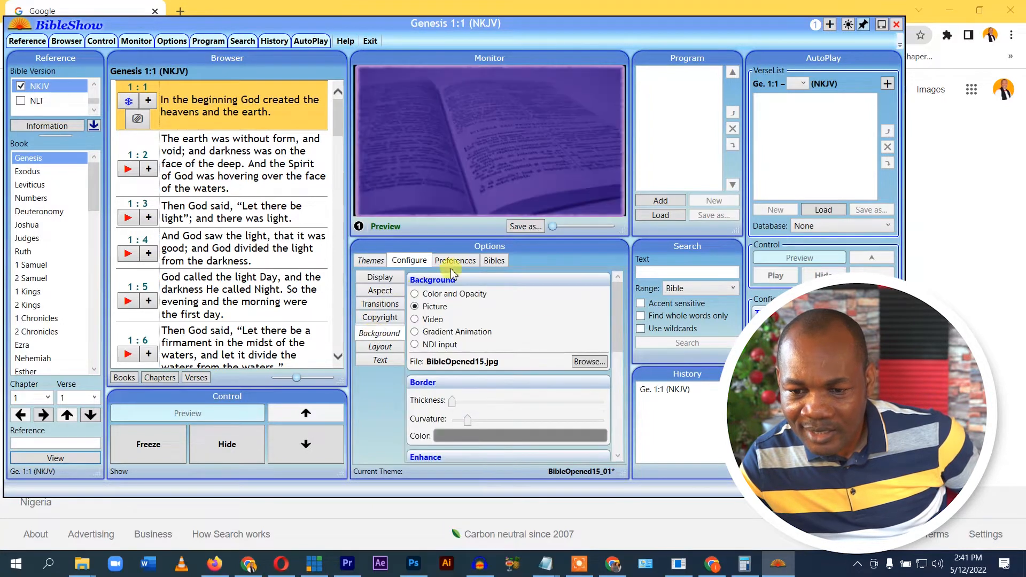
pyautogui.click(487, 264)
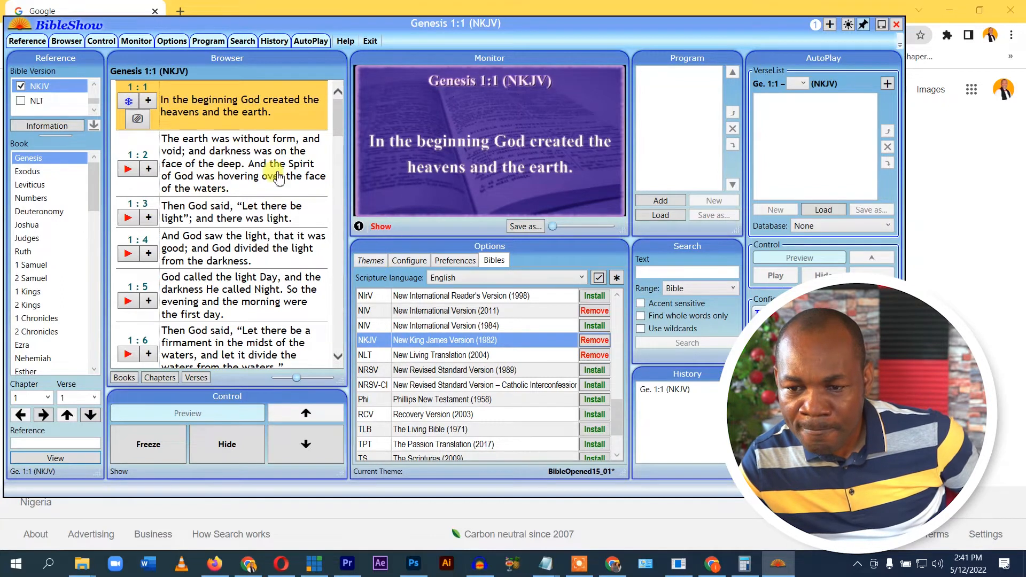
# Show Genesis 1:2 and Genesis 1:3 live, and return to Genesis 1:1.
pyautogui.click(127, 170)
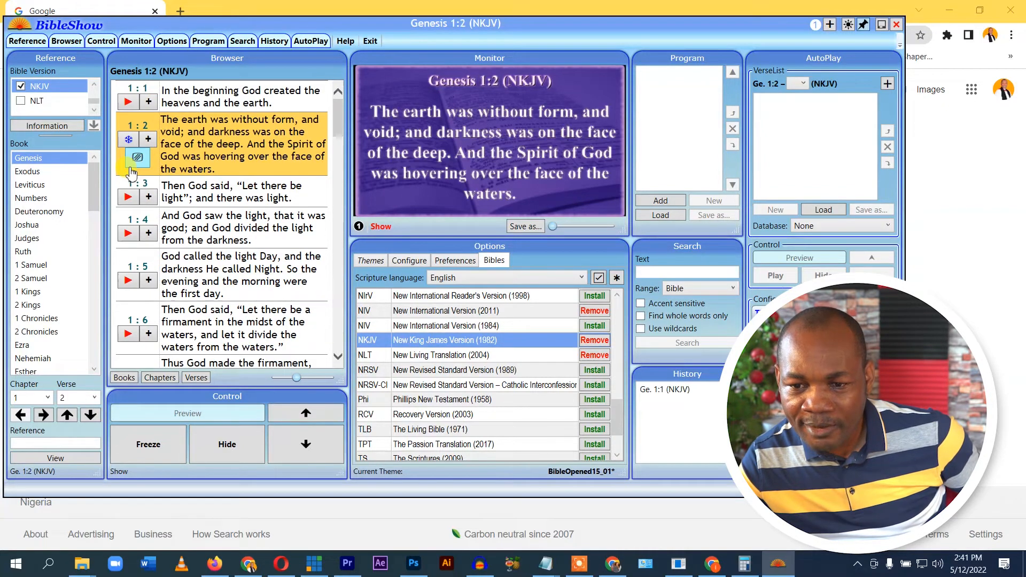
pyautogui.click(128, 197)
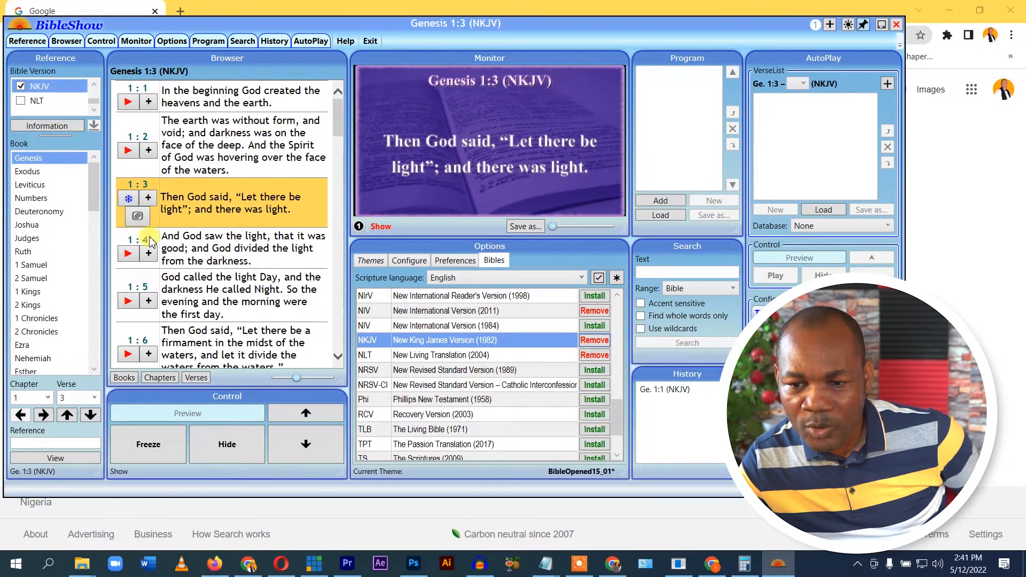
pyautogui.click(125, 102)
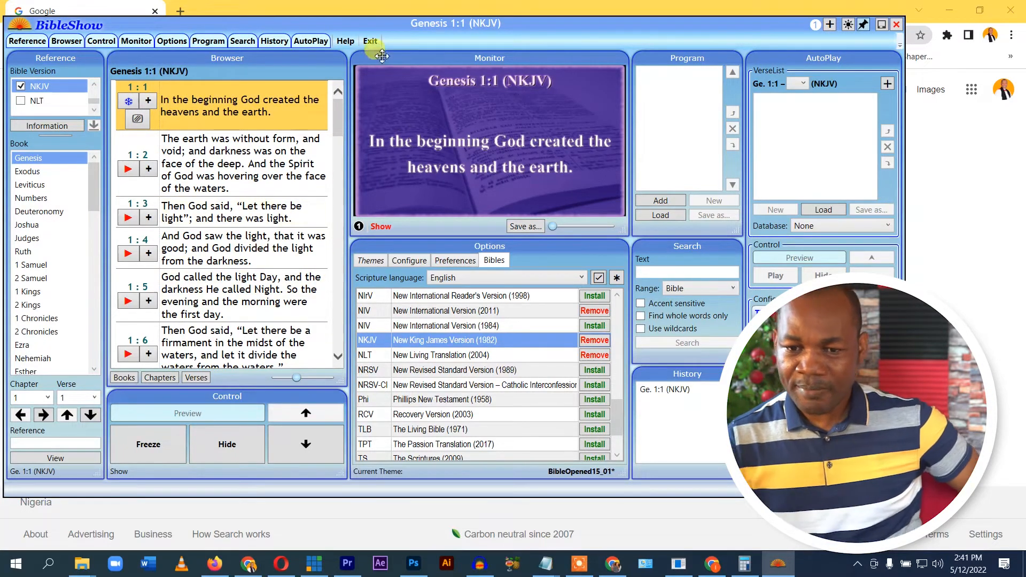
pyautogui.moveTo(380, 26)
pyautogui.mouseDown()
pyautogui.moveTo(523, 29)
pyautogui.moveTo(386, 20)
pyautogui.mouseUp()
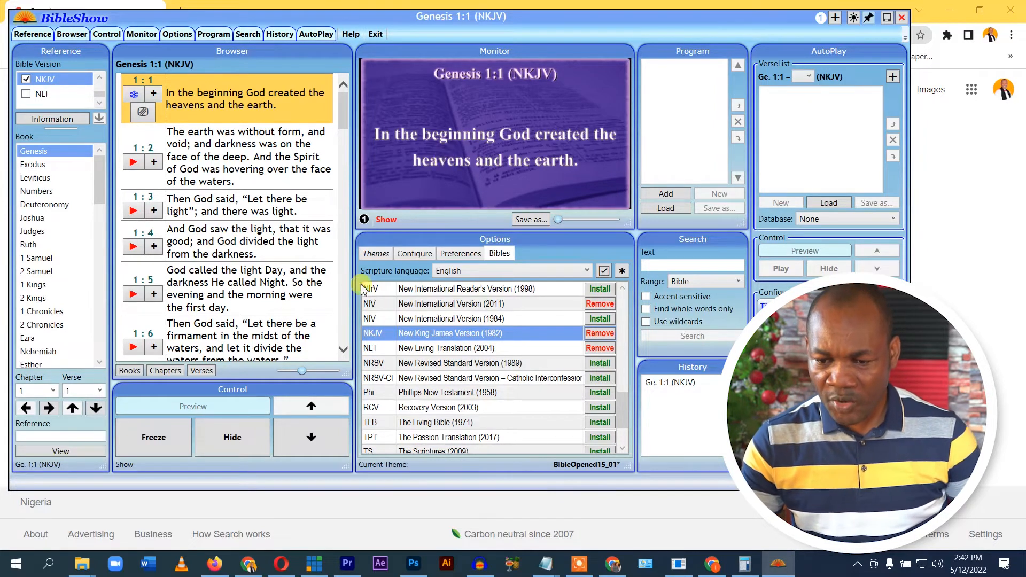
# Switch to vMix and add the BibleShowNDI source as an NDI input.
pyautogui.click(320, 568)
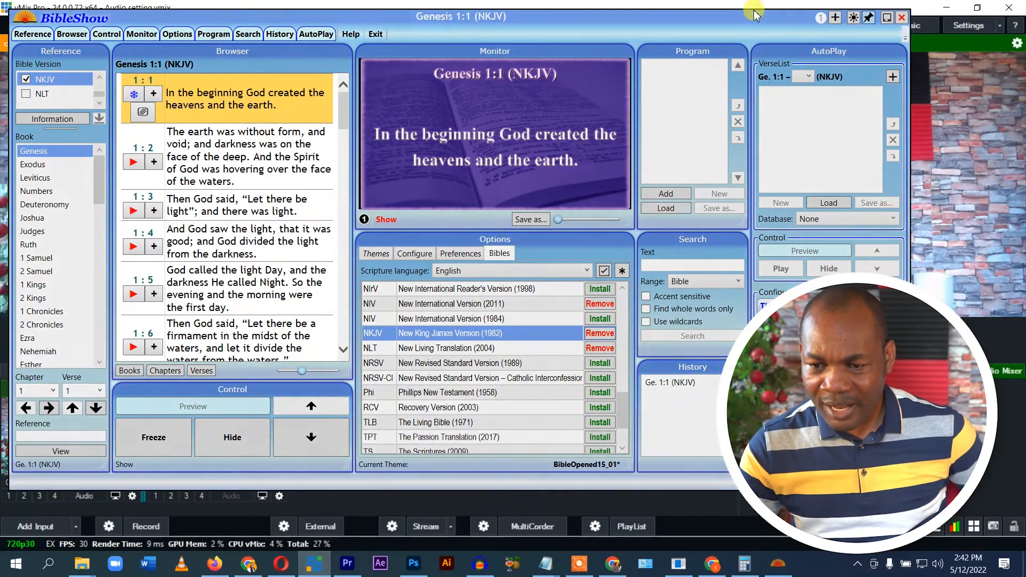
pyautogui.click(889, 21)
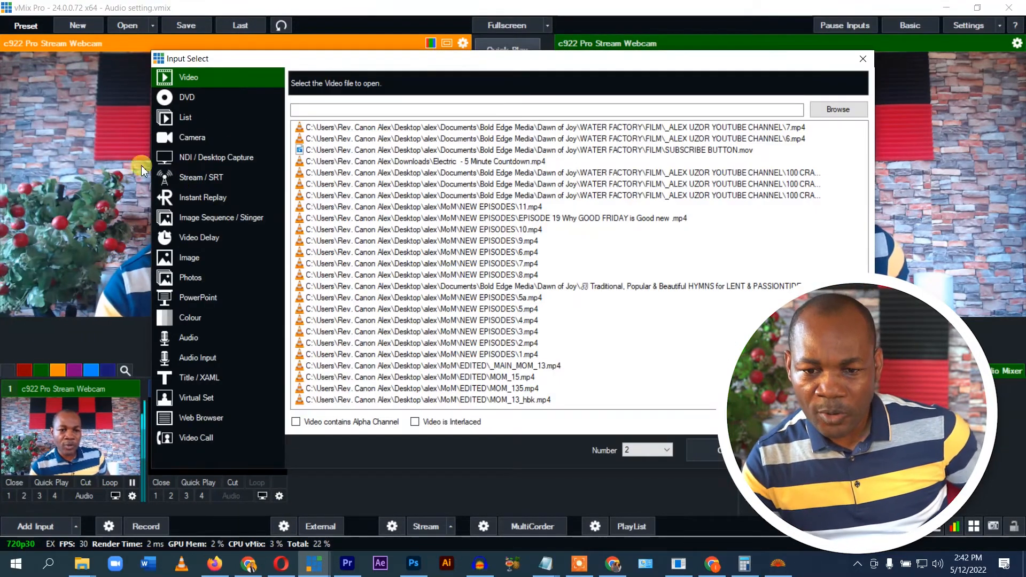
pyautogui.click(201, 158)
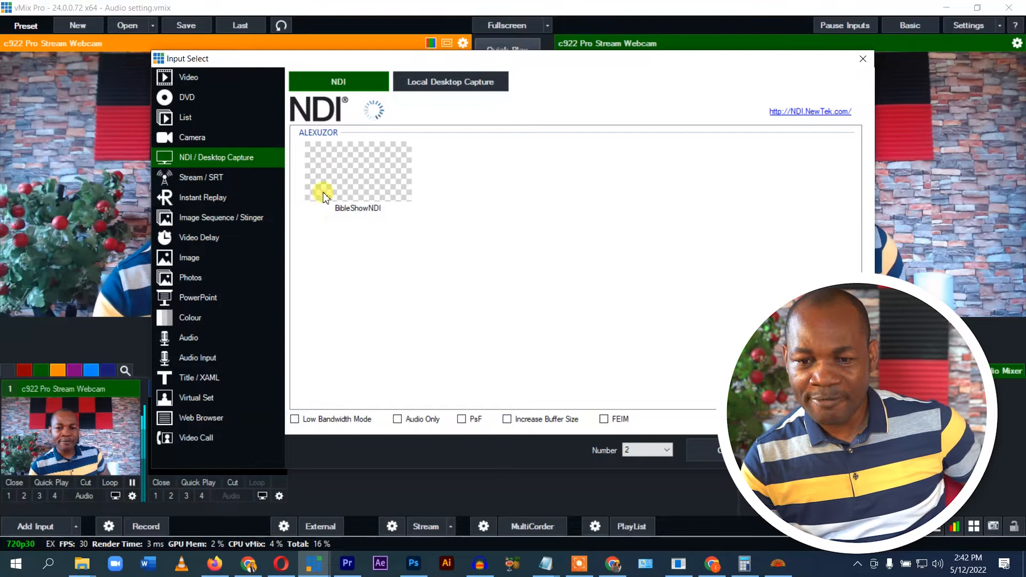
pyautogui.click(361, 166)
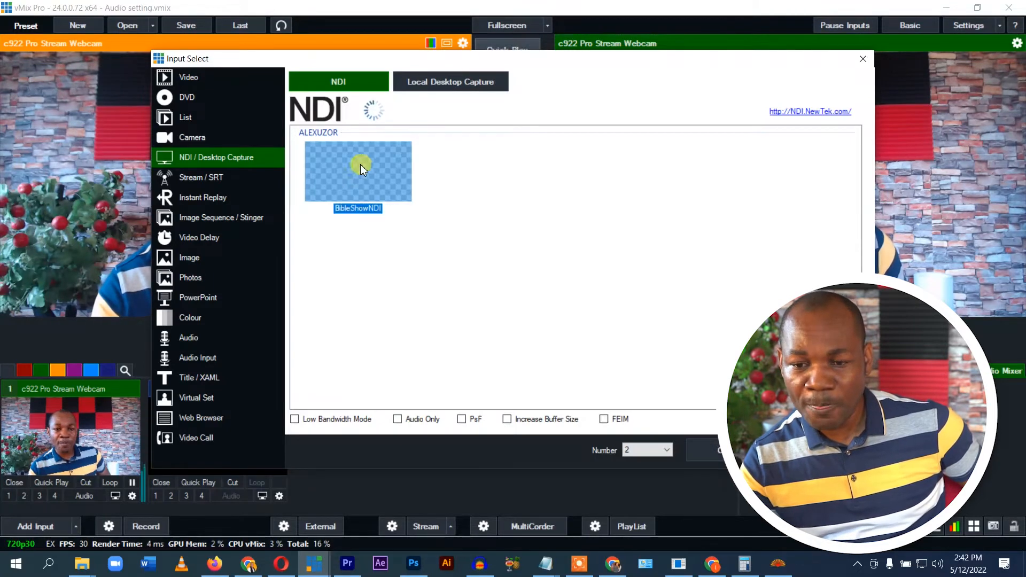
pyautogui.click(700, 447)
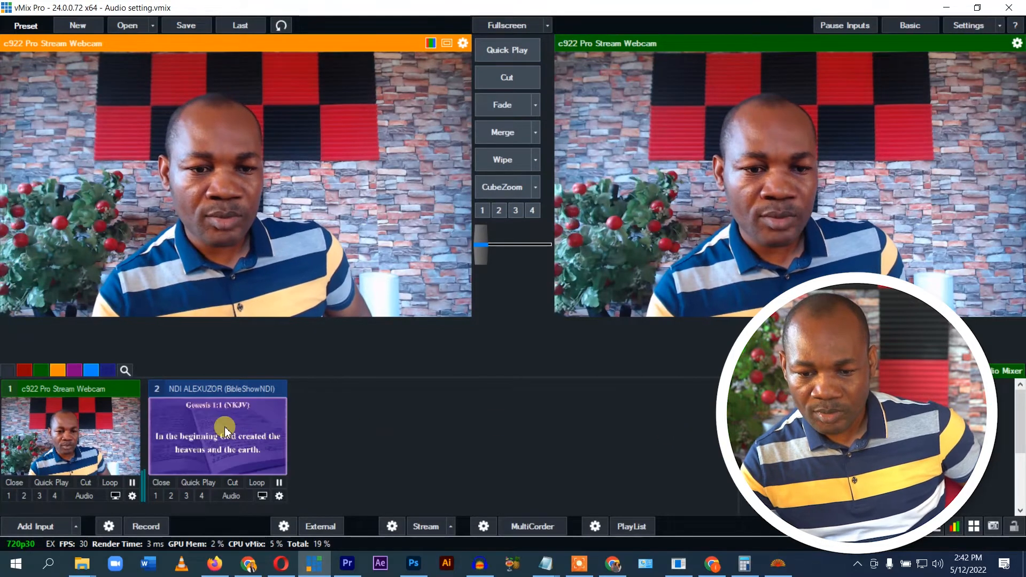
# Load the BibleShow NDI input into the preview and transition it manually to the program output.
pyautogui.click(225, 431)
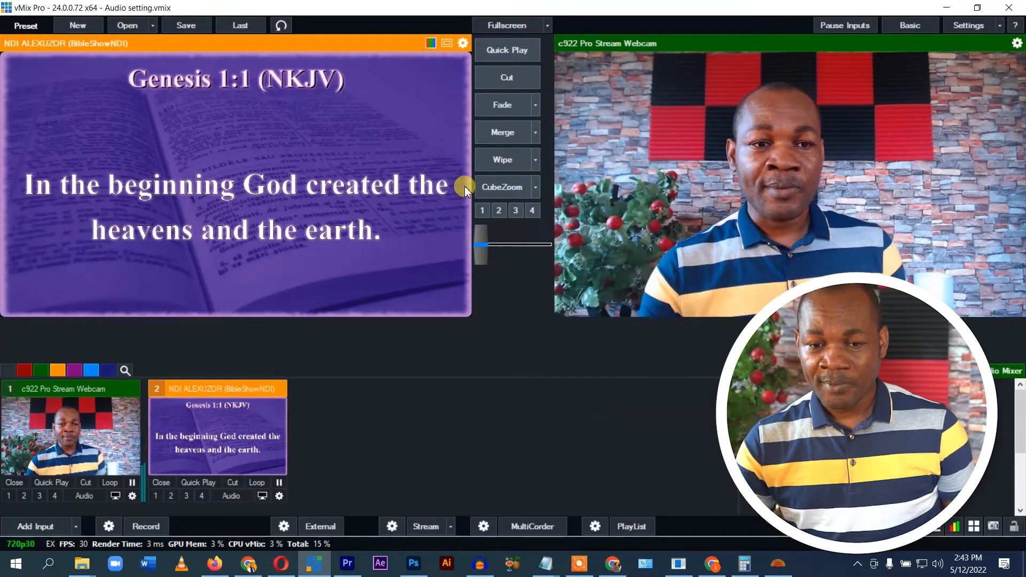
pyautogui.moveTo(481, 245); pyautogui.dragTo(563, 252)
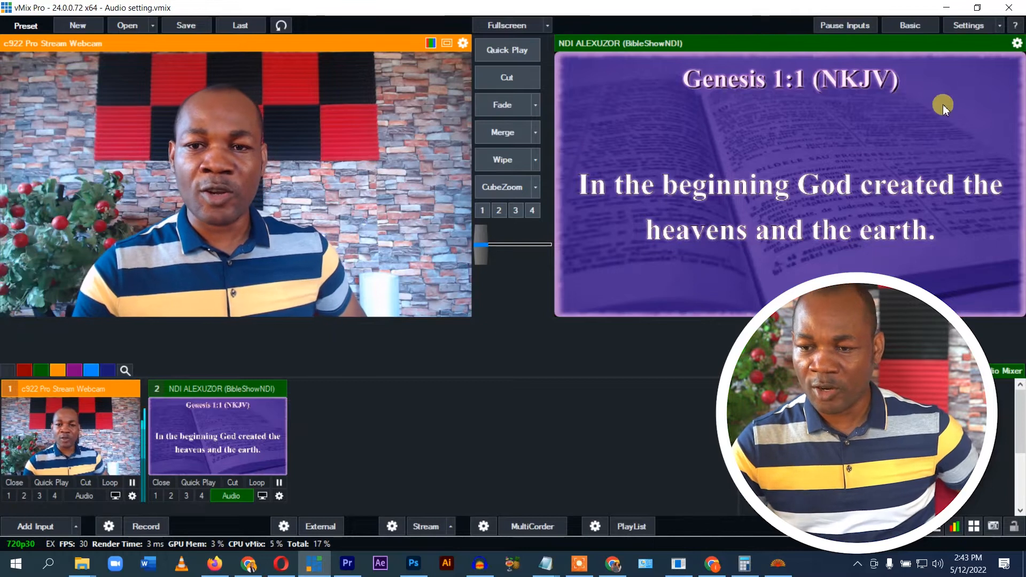
pyautogui.moveTo(486, 238)
pyautogui.mouseDown()
pyautogui.moveTo(522, 245)
pyautogui.moveTo(482, 242)
pyautogui.mouseUp()
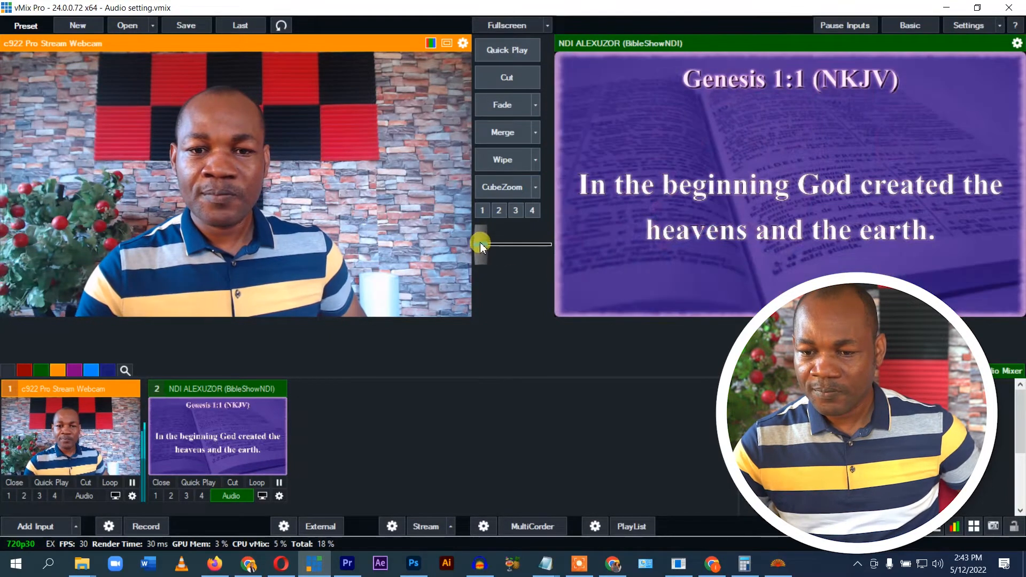
# Turn off the audio of both the BibleShow and webcam inputs while transitioning the webcam back to the output.
pyautogui.click(231, 496)
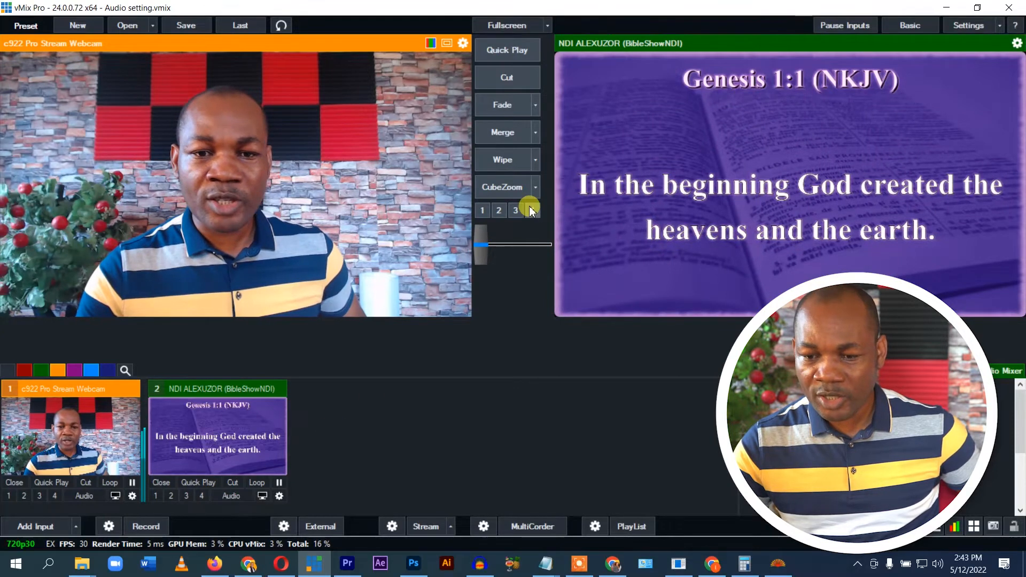
pyautogui.moveTo(486, 249); pyautogui.dragTo(550, 245)
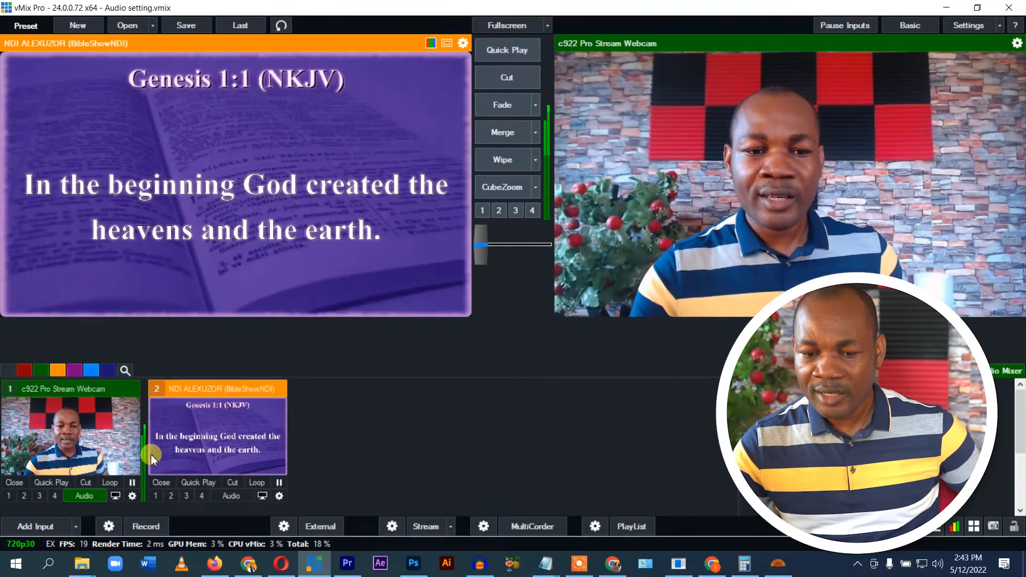
pyautogui.click(77, 496)
pyautogui.click(76, 496)
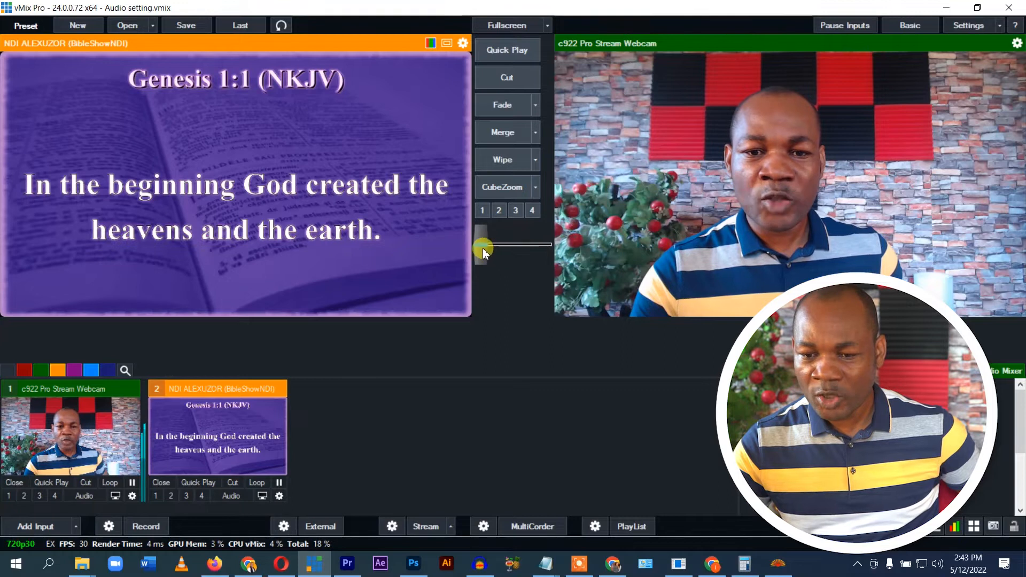
# Transition the BibleShow scripture to the program output once more and return to the webcam.
pyautogui.moveTo(484, 251); pyautogui.dragTo(545, 245)
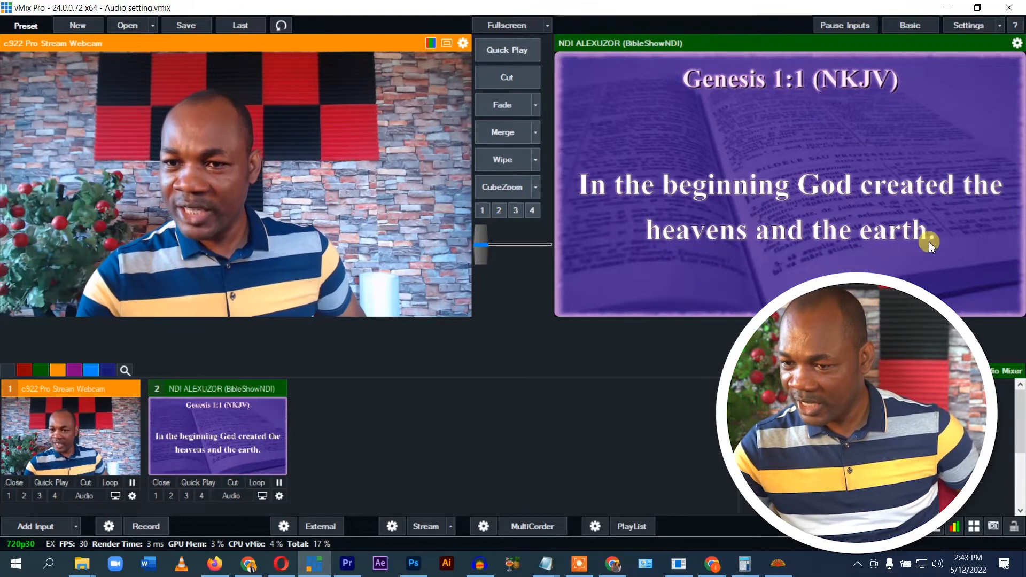
pyautogui.moveTo(483, 244); pyautogui.dragTo(598, 270)
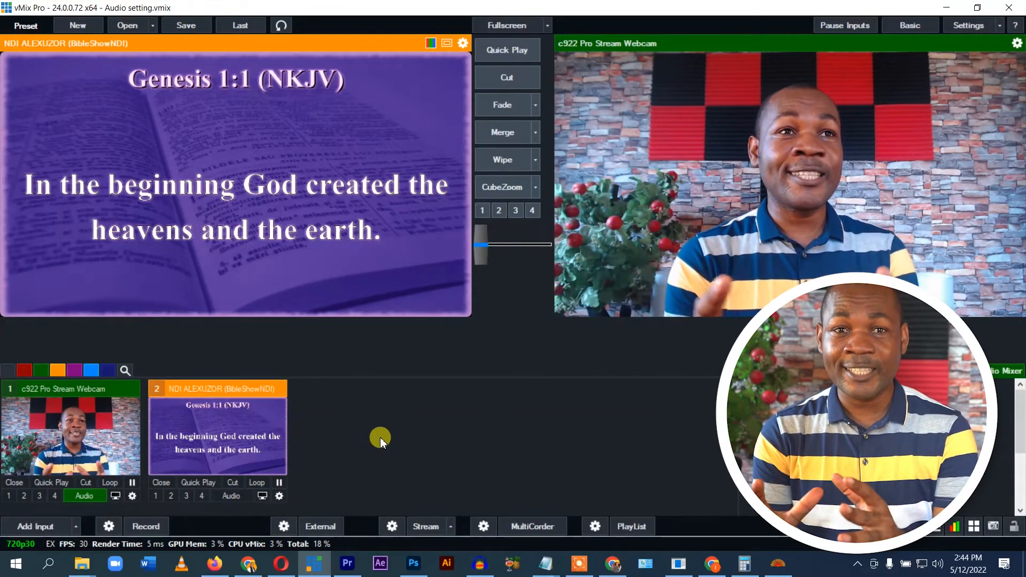
# Switch to Photoshop and create a new 1920 x 1080 px document at 300 pixels/inch with a white background.
pyautogui.click(415, 564)
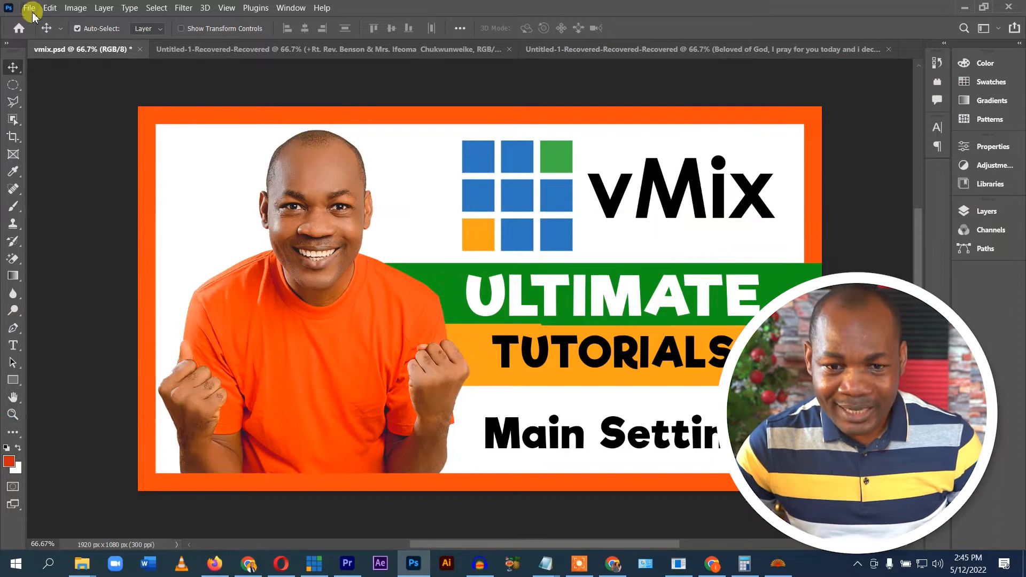
pyautogui.click(29, 8)
pyautogui.click(56, 26)
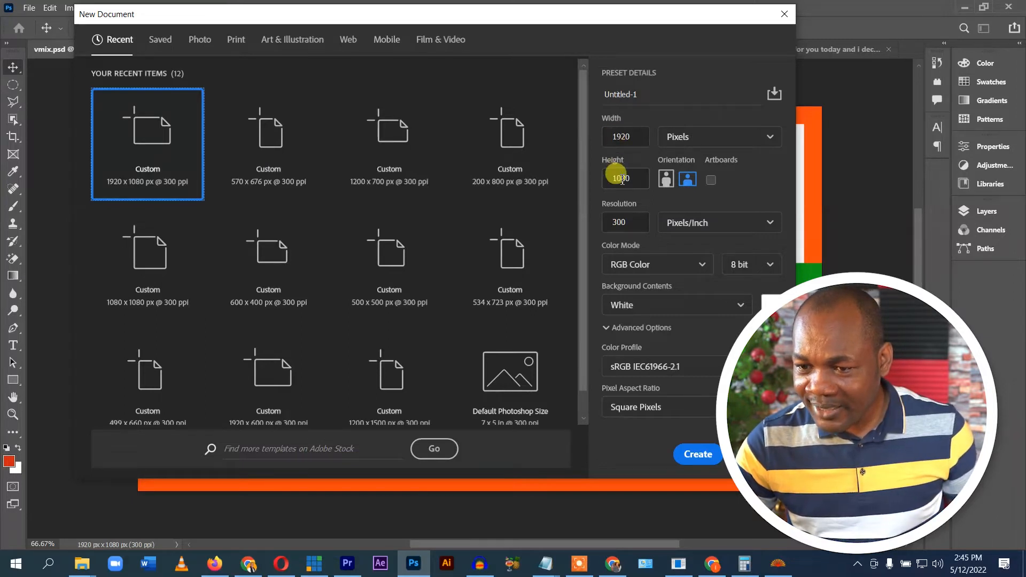
pyautogui.click(693, 458)
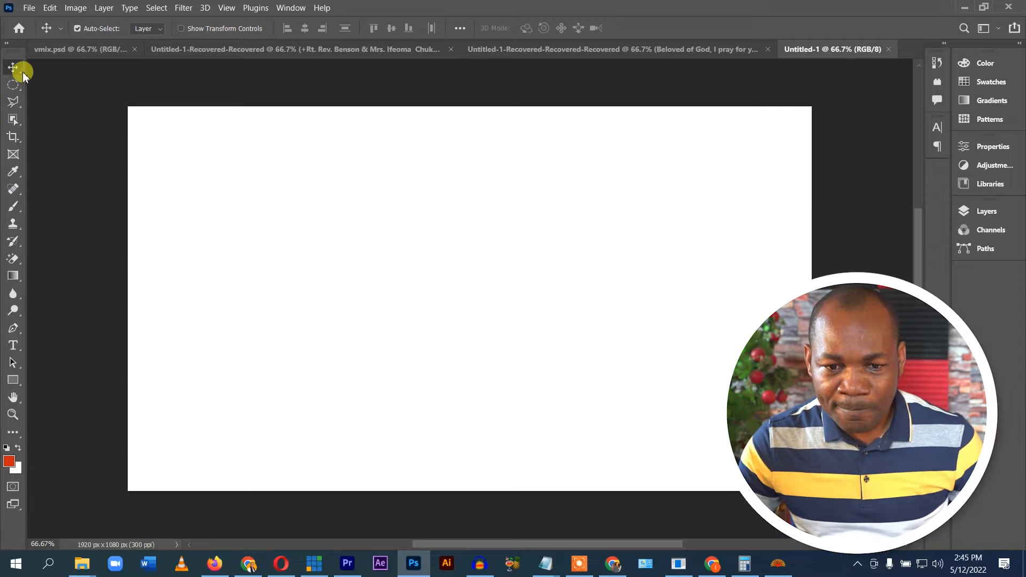
# Create a second 1920 x 1080 px document and fill it with the red foreground color.
pyautogui.click(32, 8)
pyautogui.click(32, 8)
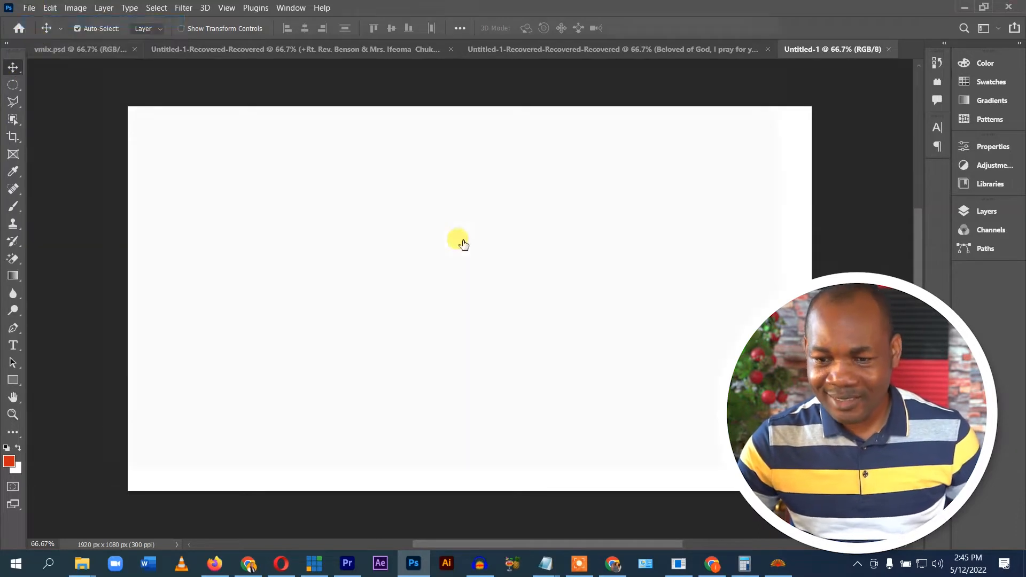
pyautogui.hotkey('ctrl', 'n')
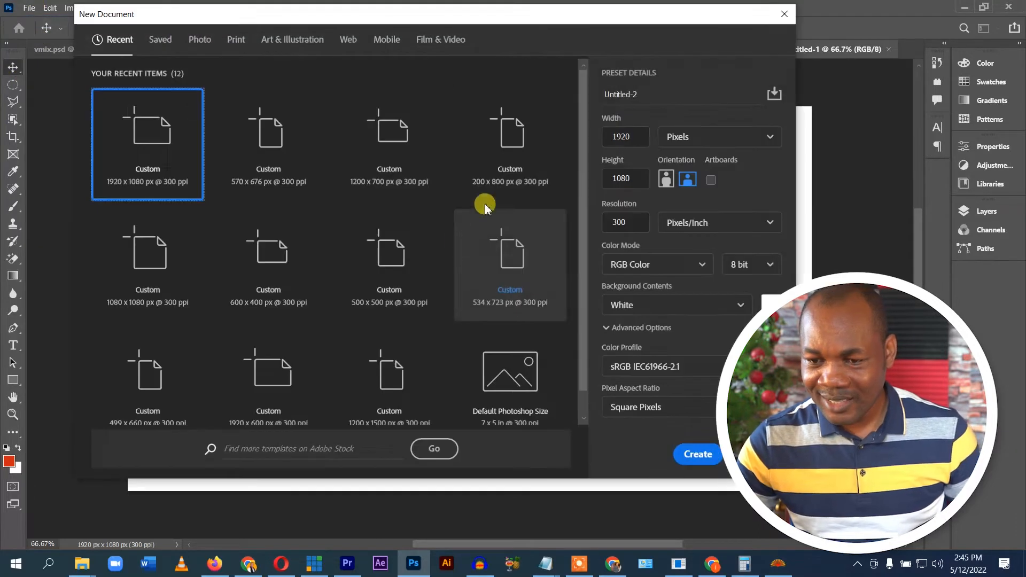
pyautogui.click(695, 454)
pyautogui.hotkey('alt', 'BackSpace')
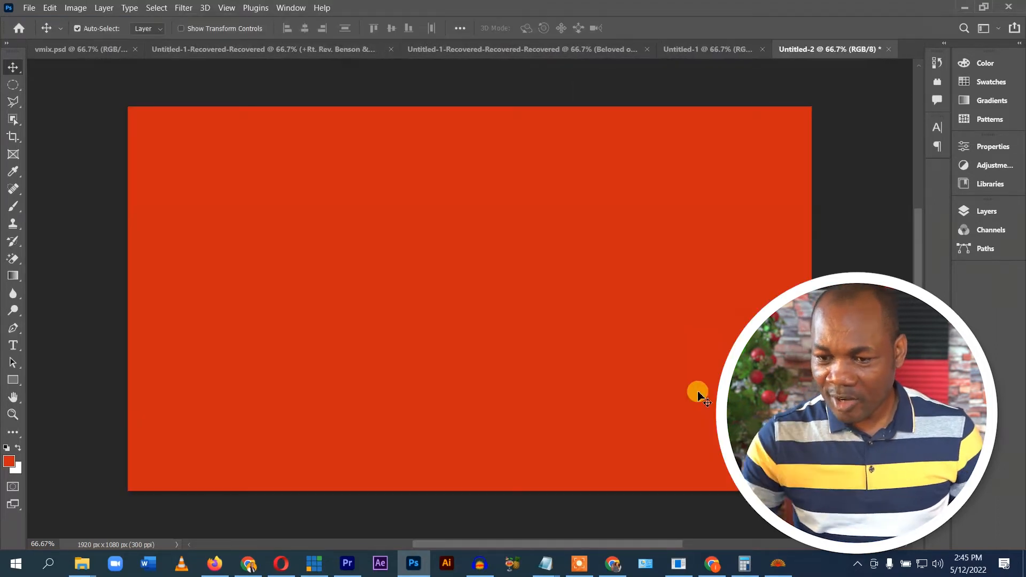
# Copy the red fill into the Untitled-1 document as a layer, slightly offset from the white canvas's upper-left corner.
pyautogui.moveTo(563, 339); pyautogui.dragTo(547, 314)
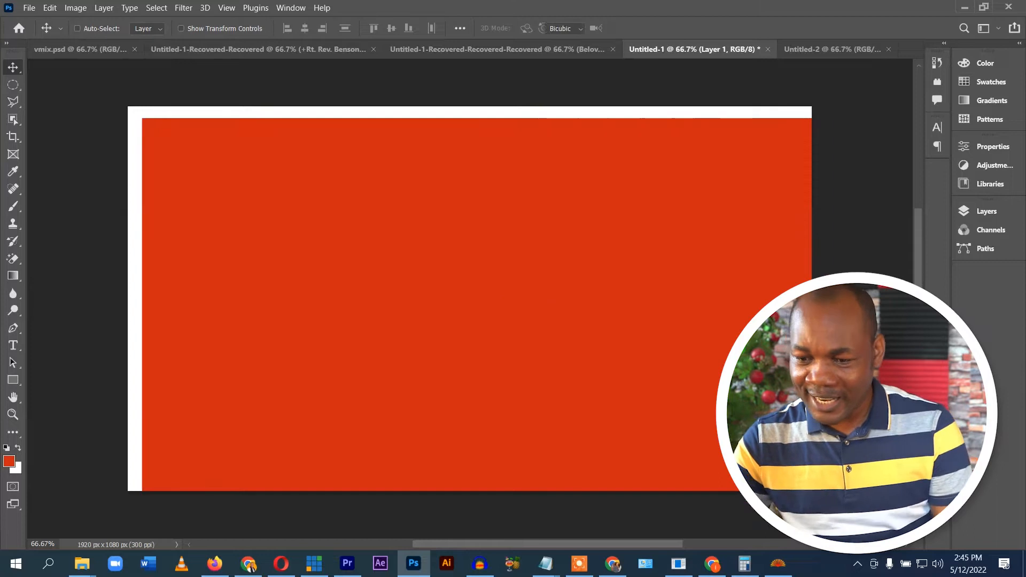
# Scale the red layer to about 46.4% and place a duplicate of it beside the original, level with it.
pyautogui.hotkey('ctrl', 't')
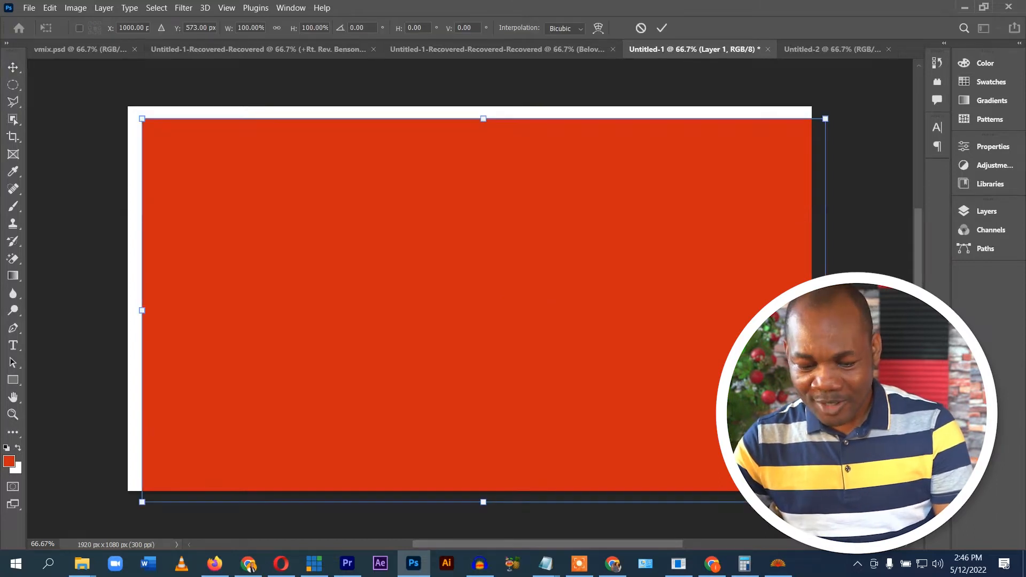
pyautogui.moveTo(826, 502); pyautogui.dragTo(660, 375)
pyautogui.doubleClick(535, 323)
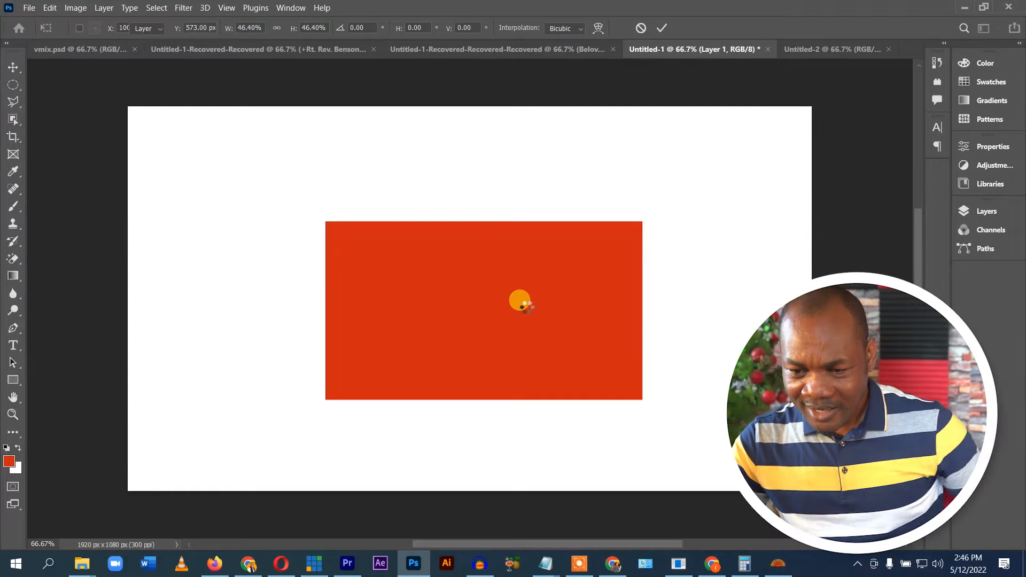
pyautogui.moveTo(456, 293); pyautogui.dragTo(644, 303)
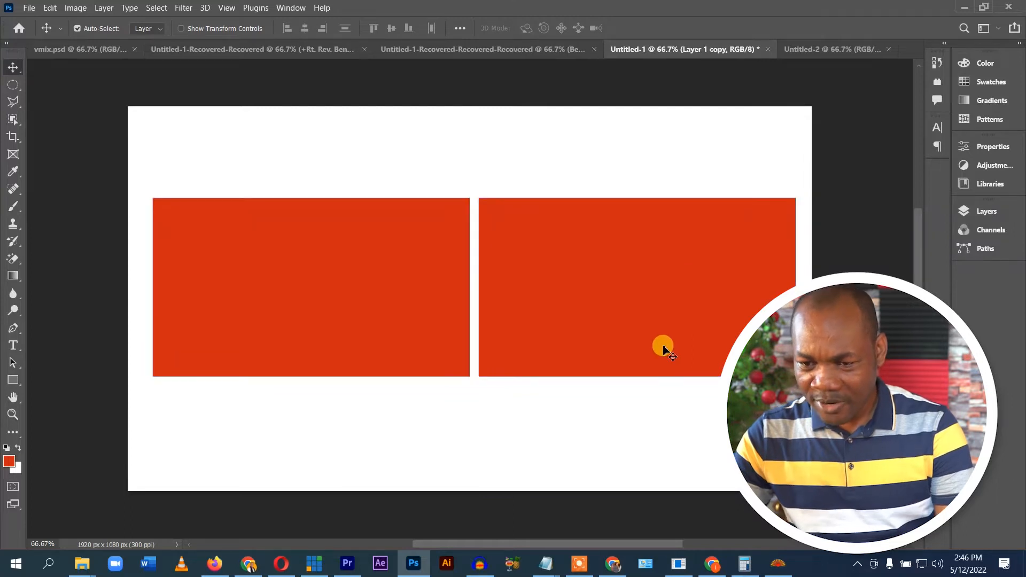
# Centre the two red rectangles together on the canvas, both horizontally and vertically.
pyautogui.click(986, 212)
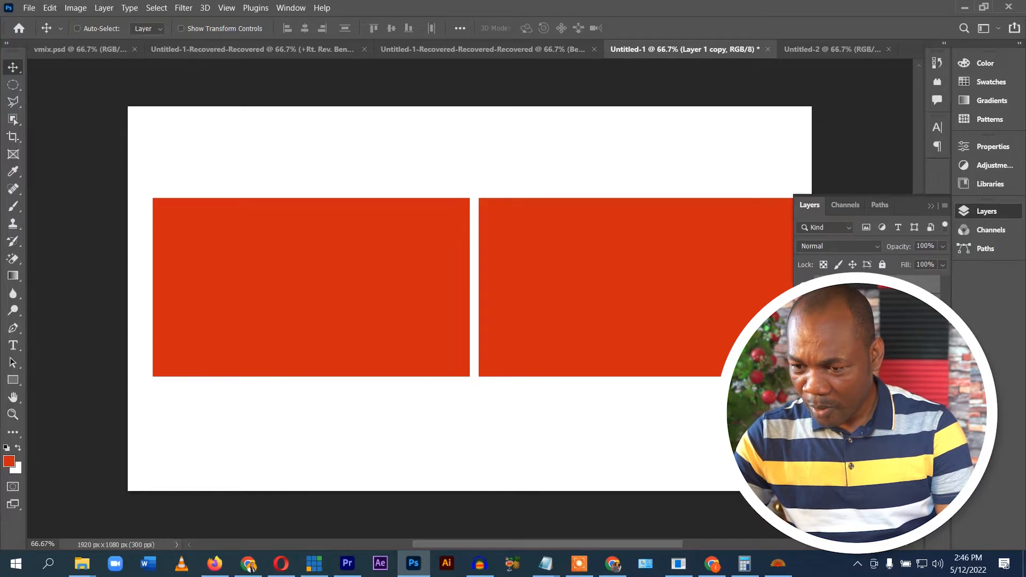
pyautogui.hotkey('ctrl', 'alt', 'a')
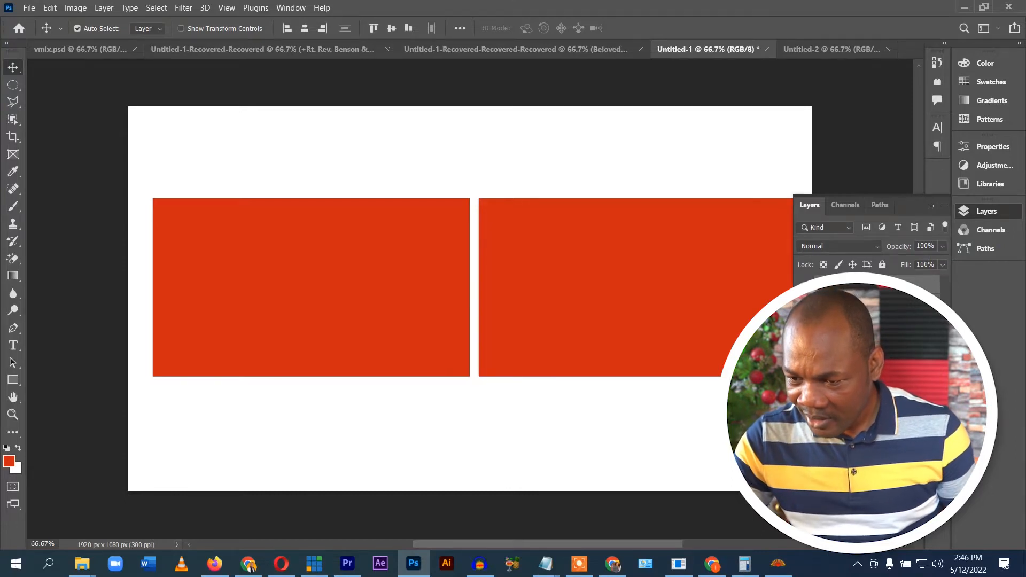
pyautogui.hotkey('ctrl', 'g')
pyautogui.keyDown('ctrl'); pyautogui.click(877, 301); pyautogui.keyUp('ctrl')
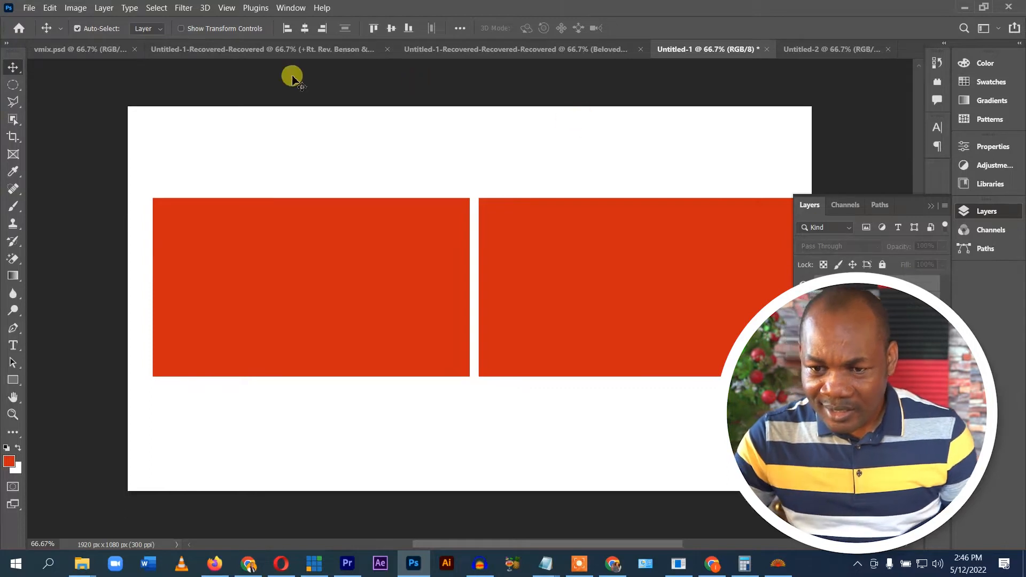
pyautogui.click(305, 28)
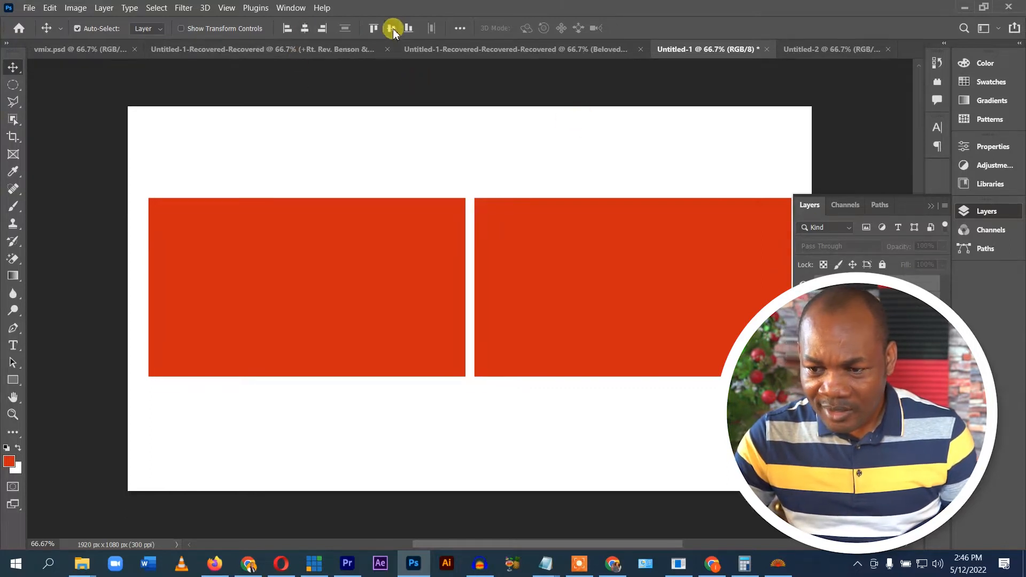
pyautogui.click(392, 29)
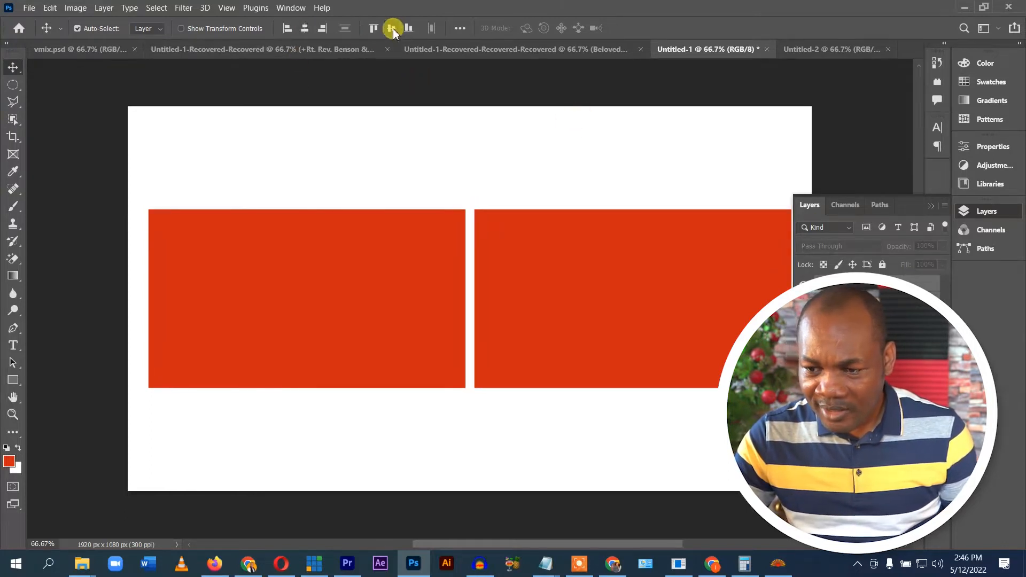
pyautogui.click(932, 207)
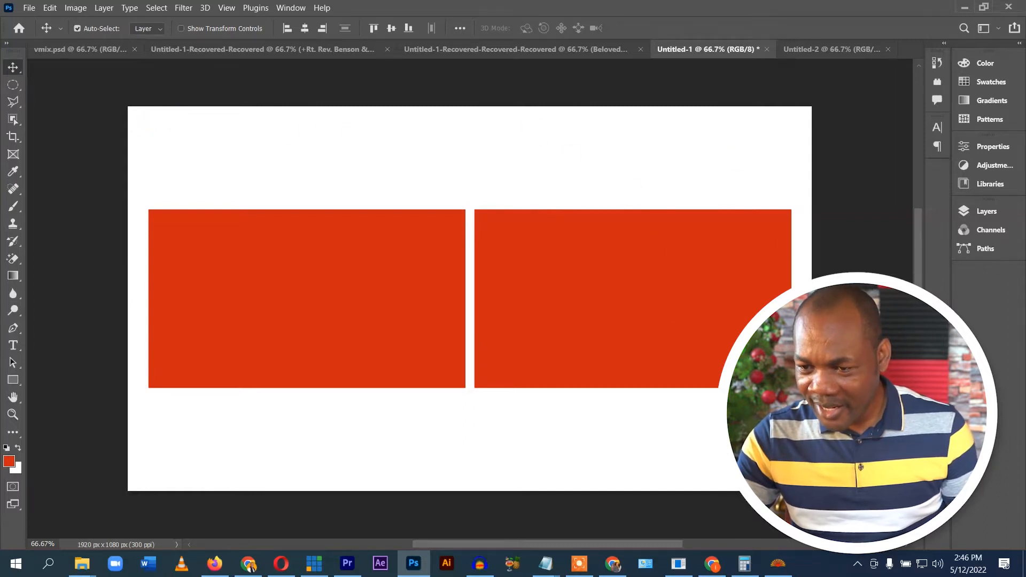
# Select the Background layer, and switch to Chrome to search Google Images for "blue abstract background".
pyautogui.click(987, 211)
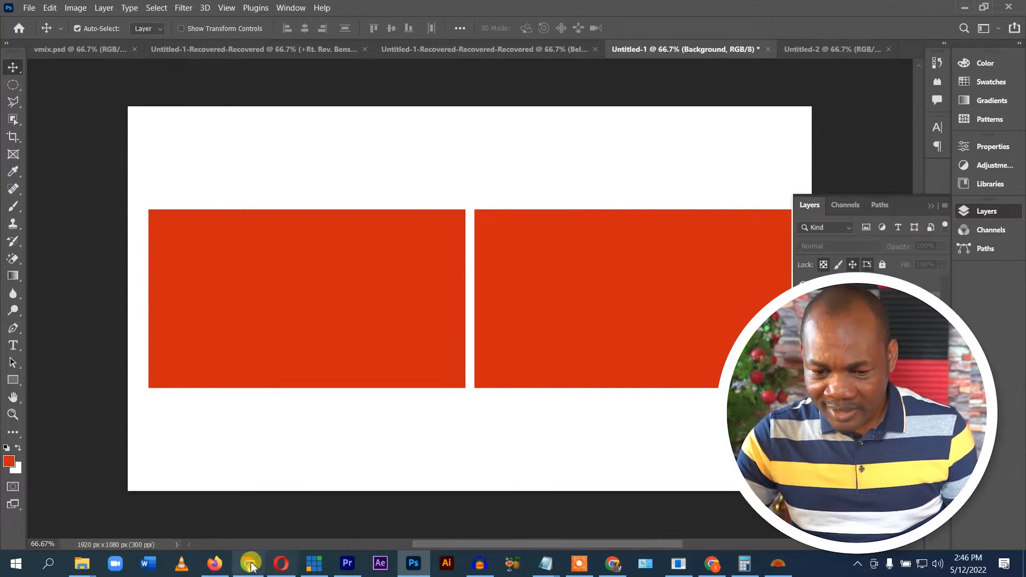
pyautogui.click(246, 564)
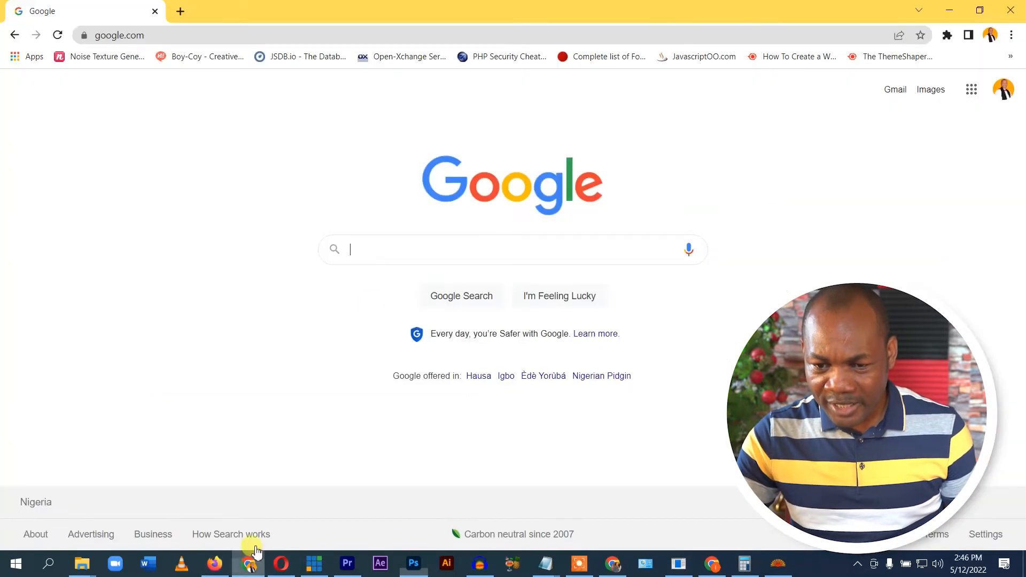
pyautogui.click(387, 35)
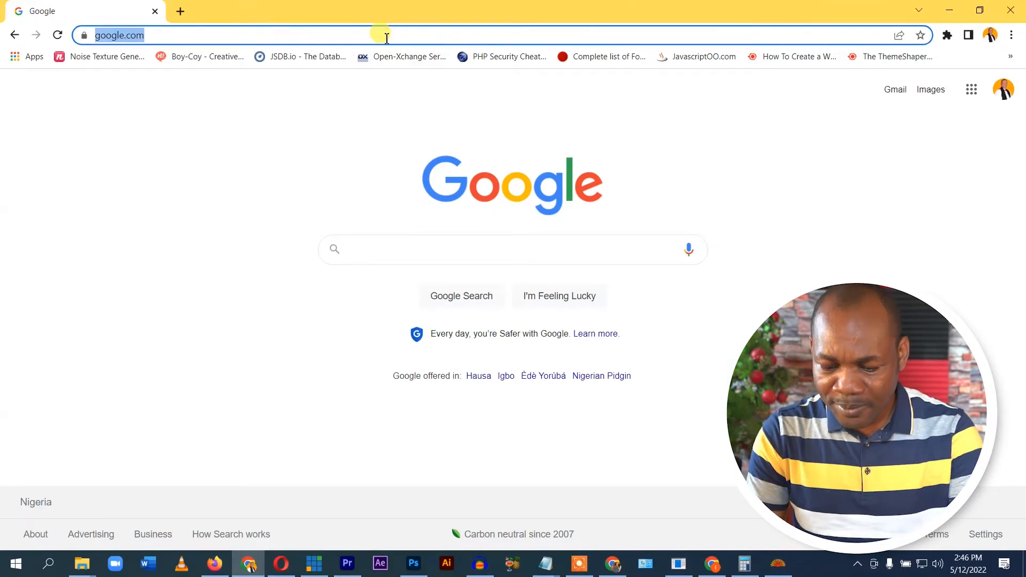
pyautogui.write('blue')
pyautogui.press('BackSpace')
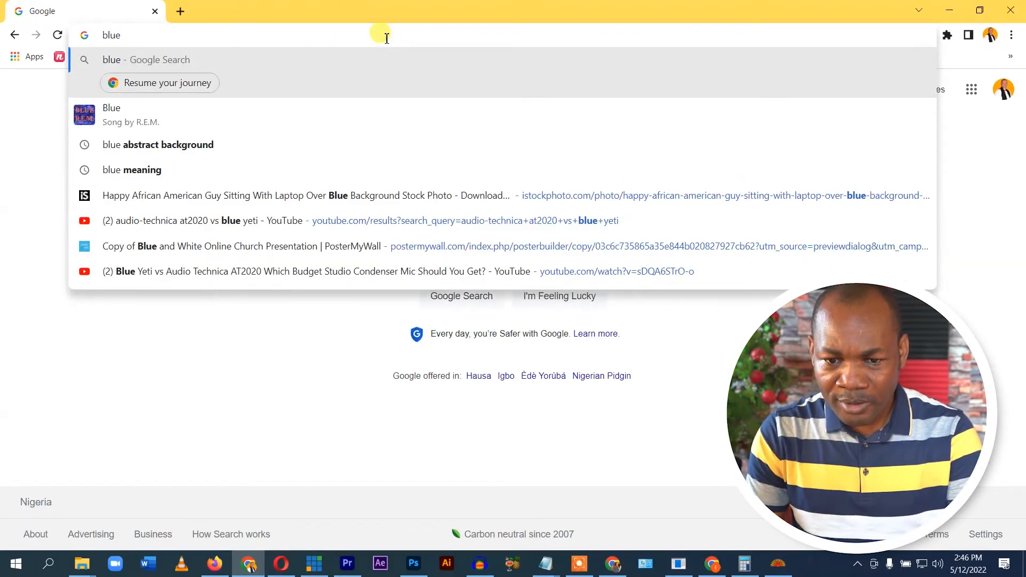
pyautogui.click(218, 143)
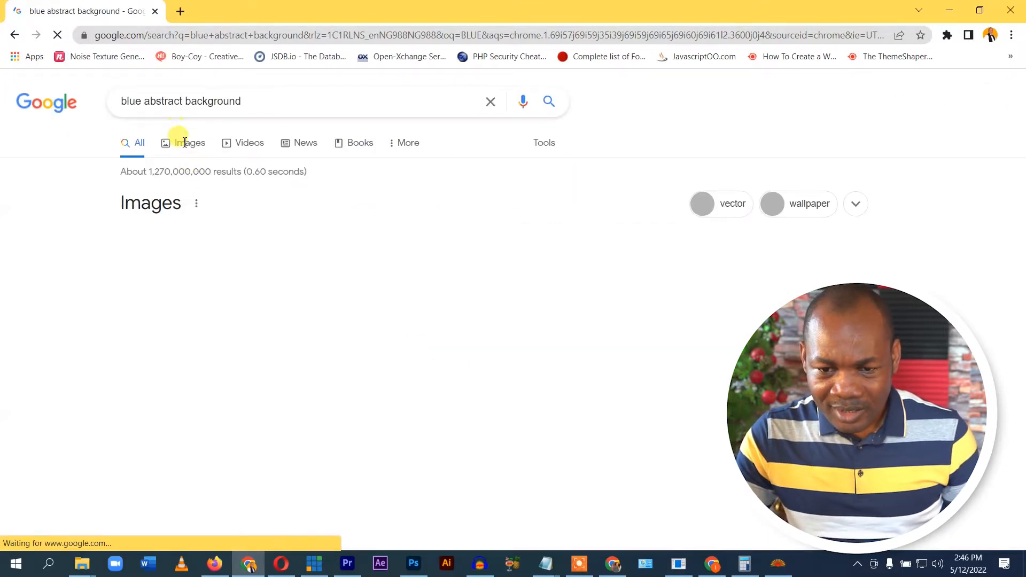
pyautogui.click(187, 144)
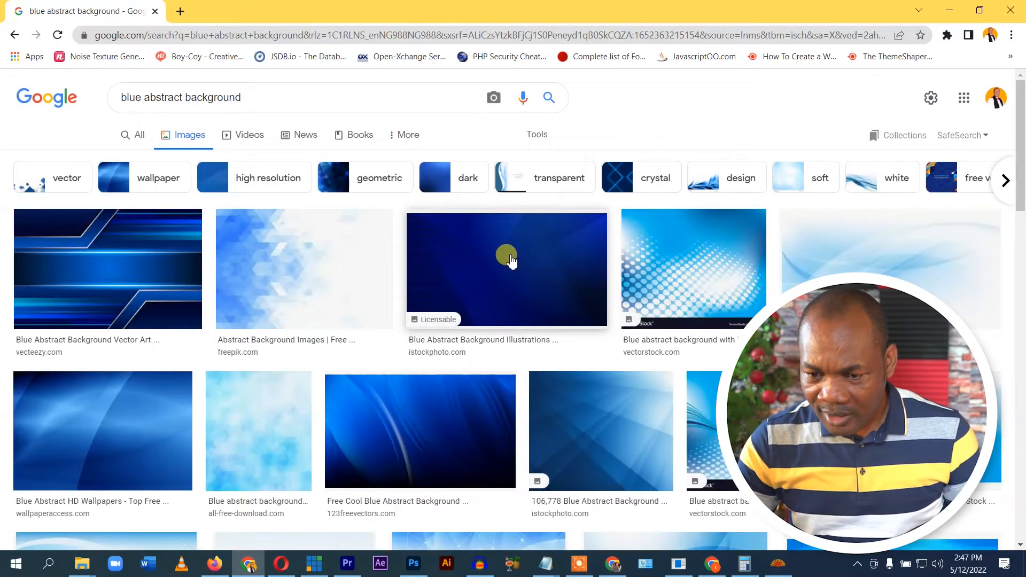
# Copy the dark blue iStock image from the results and paste it into the Untitled-1 document in Photoshop.
pyautogui.click(561, 289)
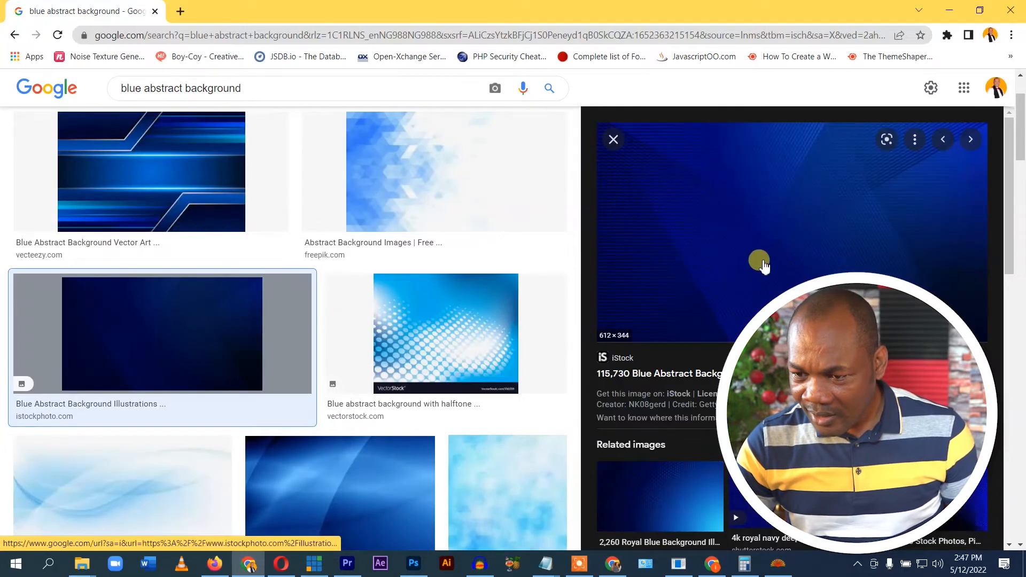
pyautogui.rightClick(748, 211)
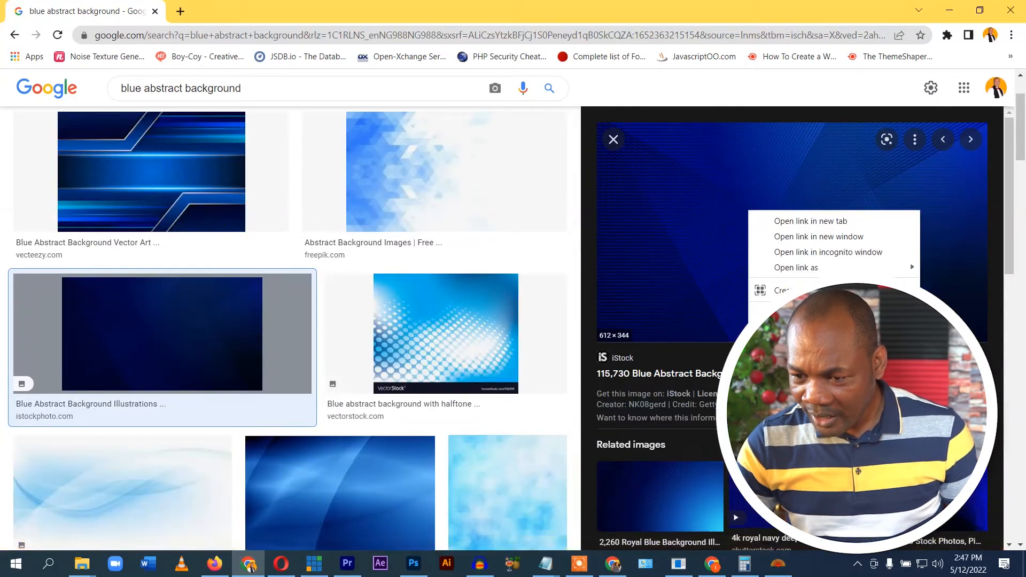
pyautogui.press('Escape')
pyautogui.click(413, 564)
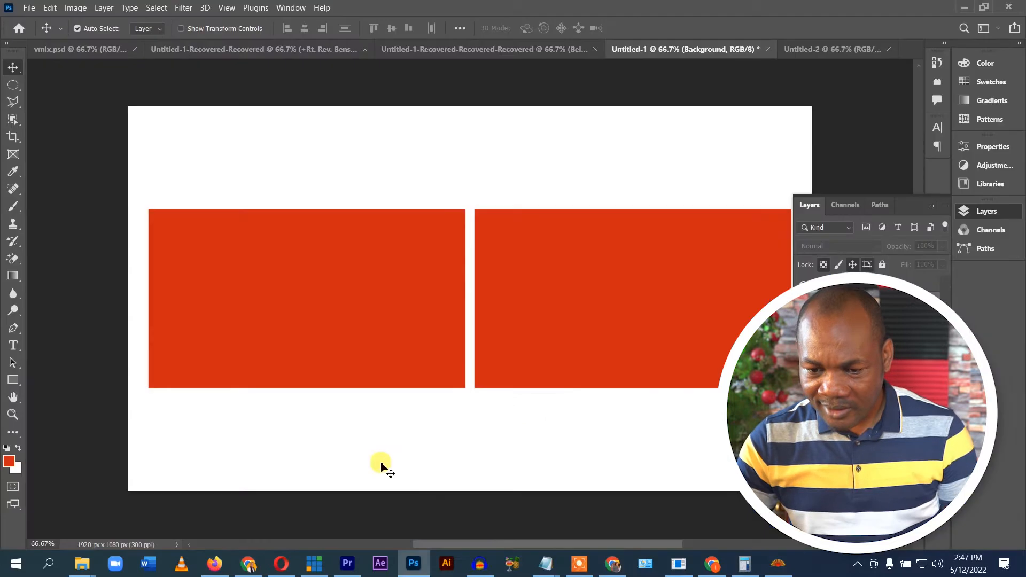
pyautogui.click(486, 434)
pyautogui.hotkey('ctrl', 'v')
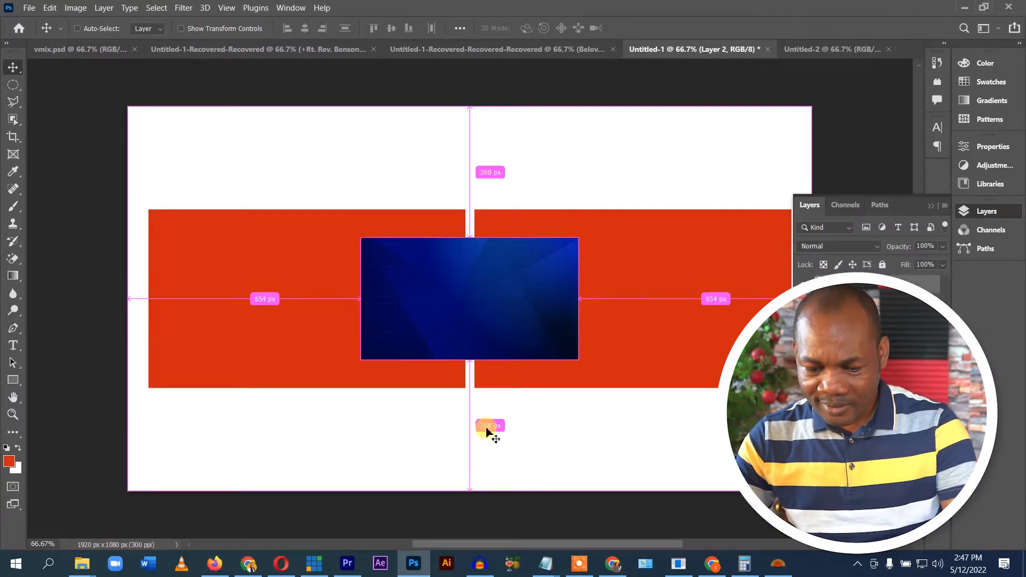
# Scale the pasted blue image to about 323% to cover the canvas and send it behind both red rectangles.
pyautogui.hotkey('ctrl', 't')
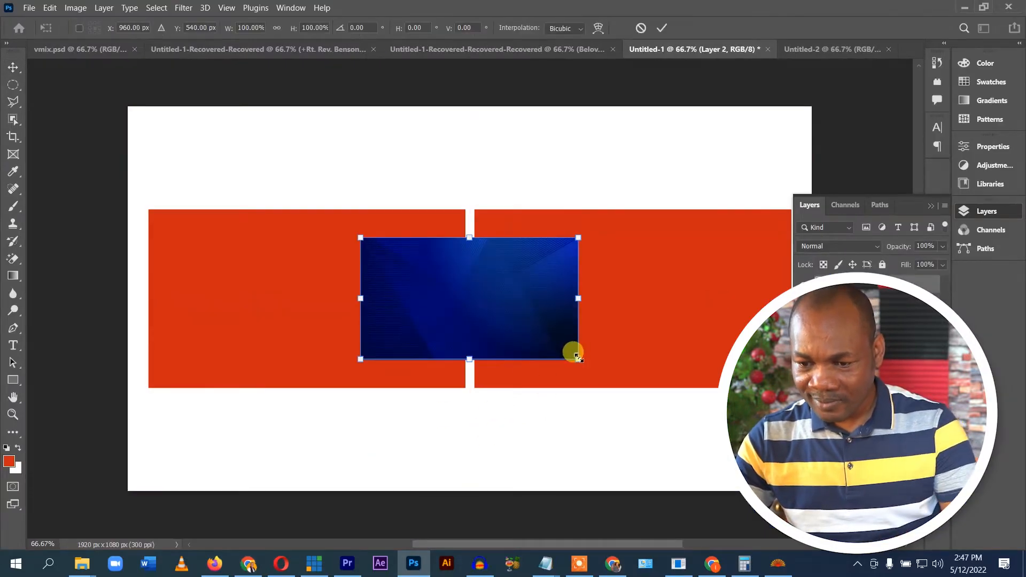
pyautogui.moveTo(577, 358); pyautogui.dragTo(821, 497)
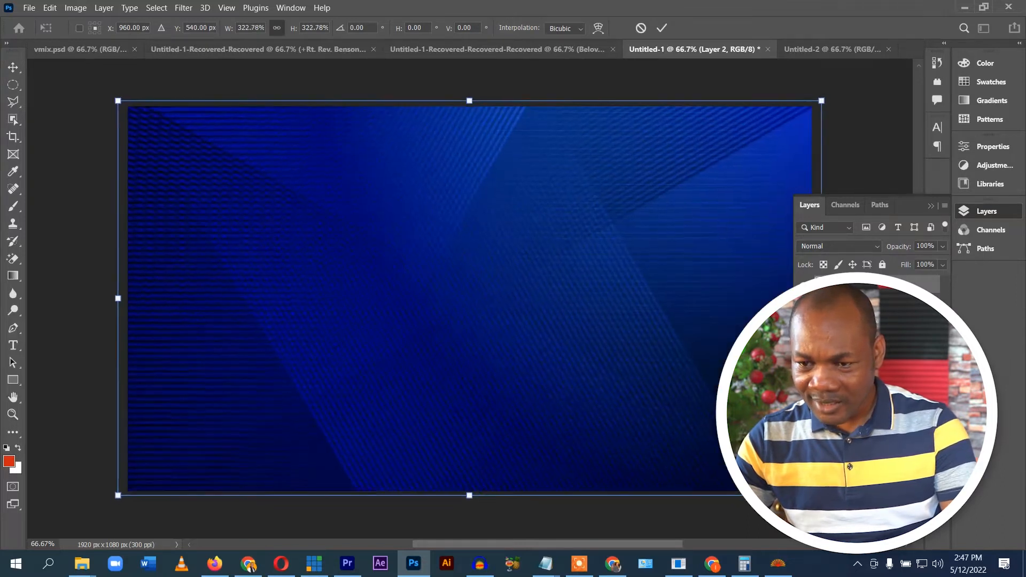
pyautogui.press('Return')
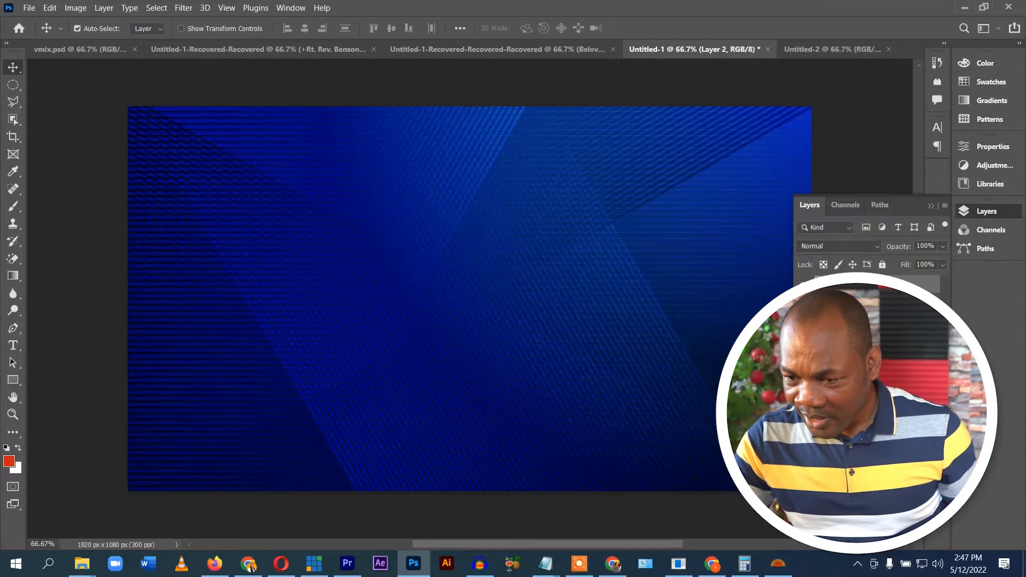
pyautogui.hotkey('ctrl', '[')
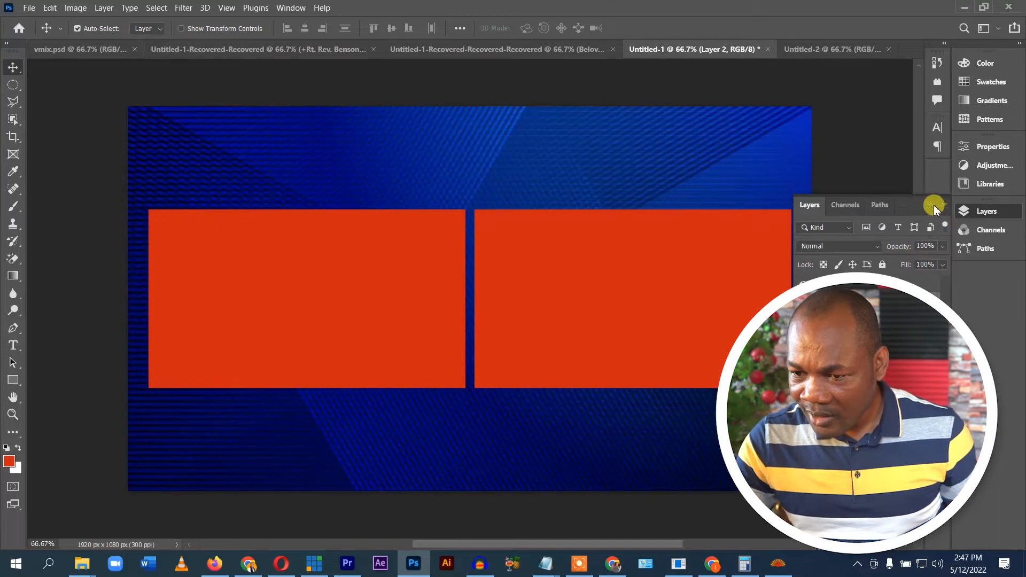
pyautogui.click(585, 308)
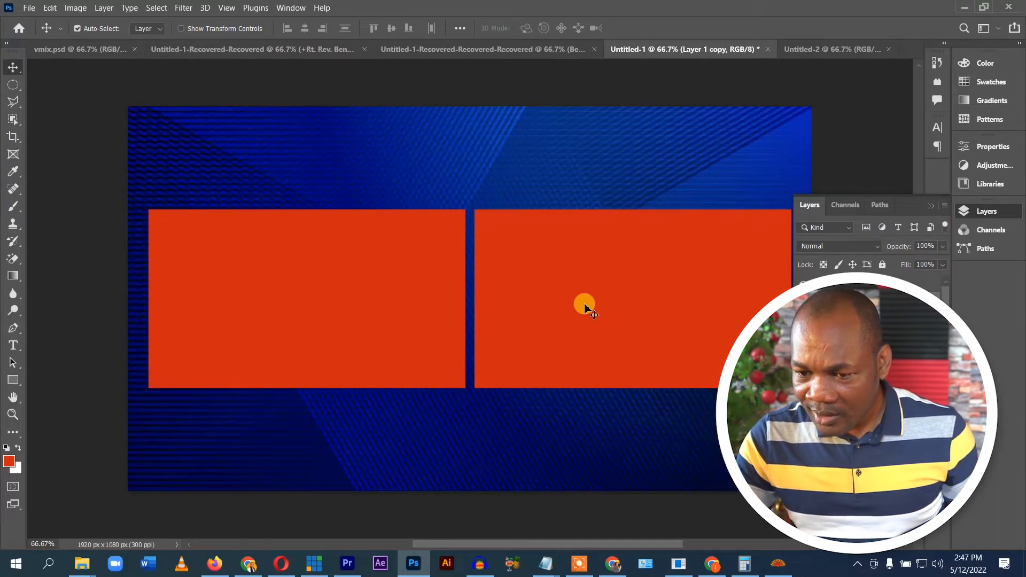
pyautogui.click(931, 204)
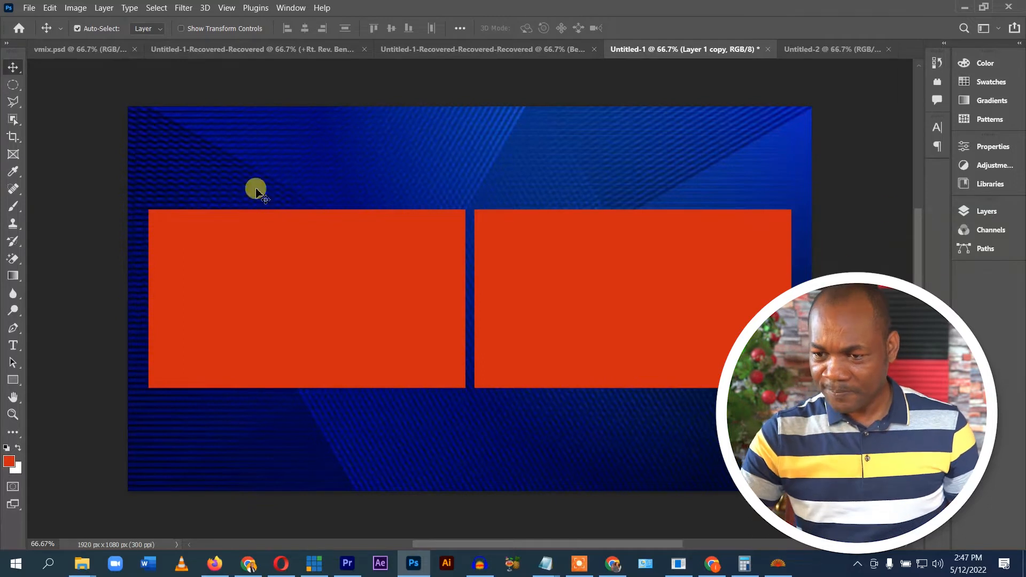
# Save a copy of the layout as a PNG named overlay3 in the THUMBNAILS folder, using the large file size option.
pyautogui.click(29, 8)
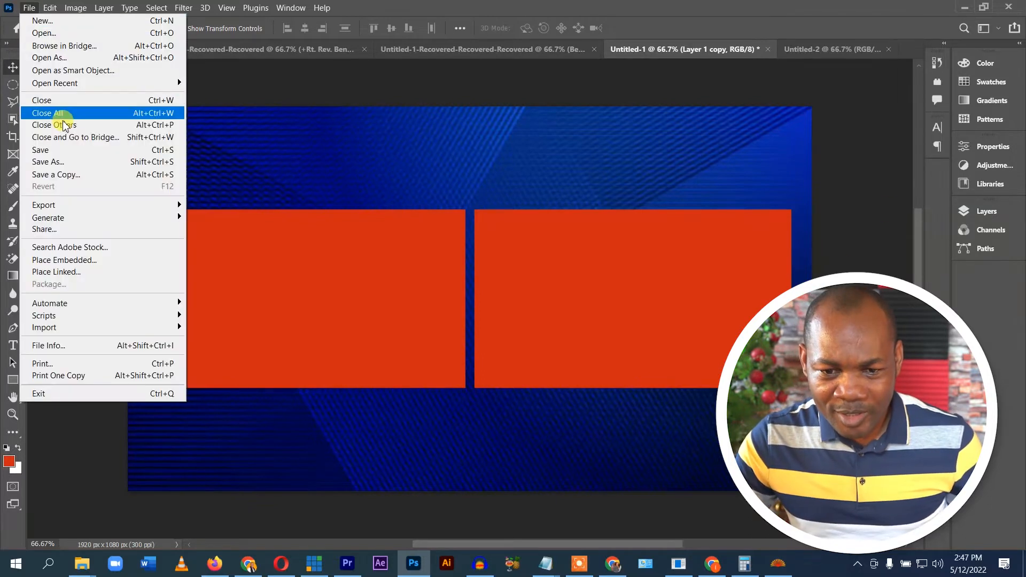
pyautogui.click(73, 176)
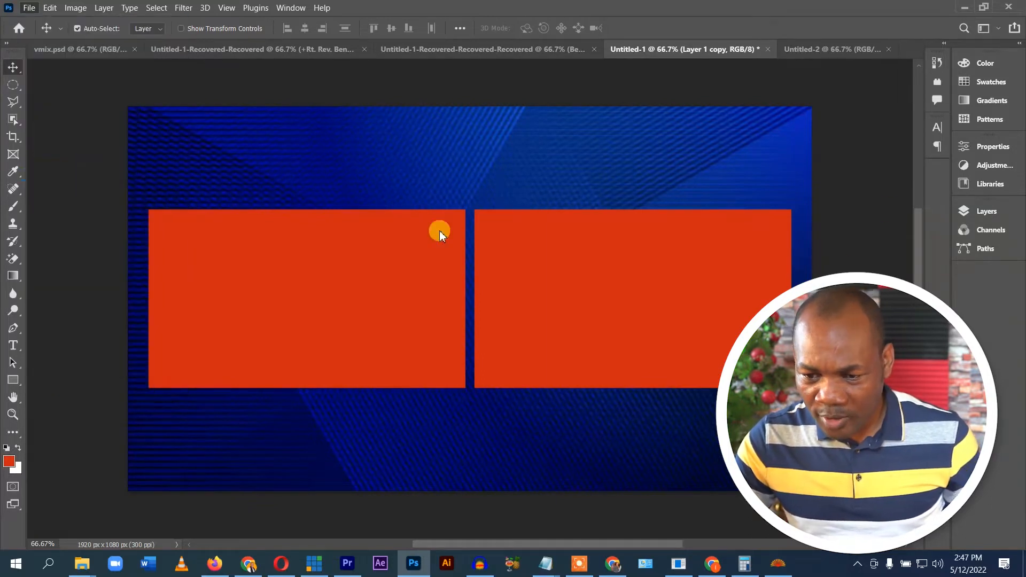
pyautogui.click(355, 318)
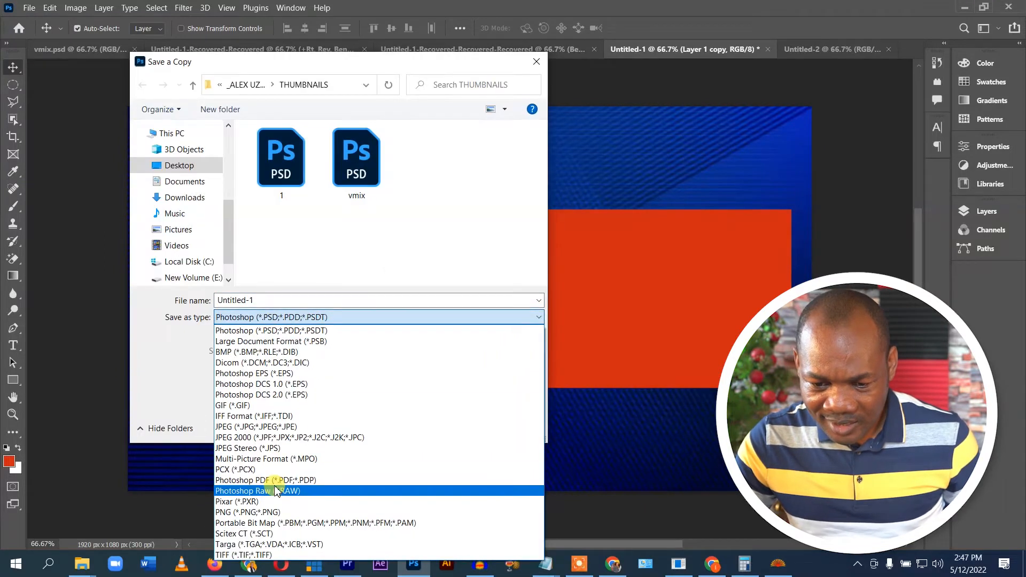
pyautogui.click(273, 512)
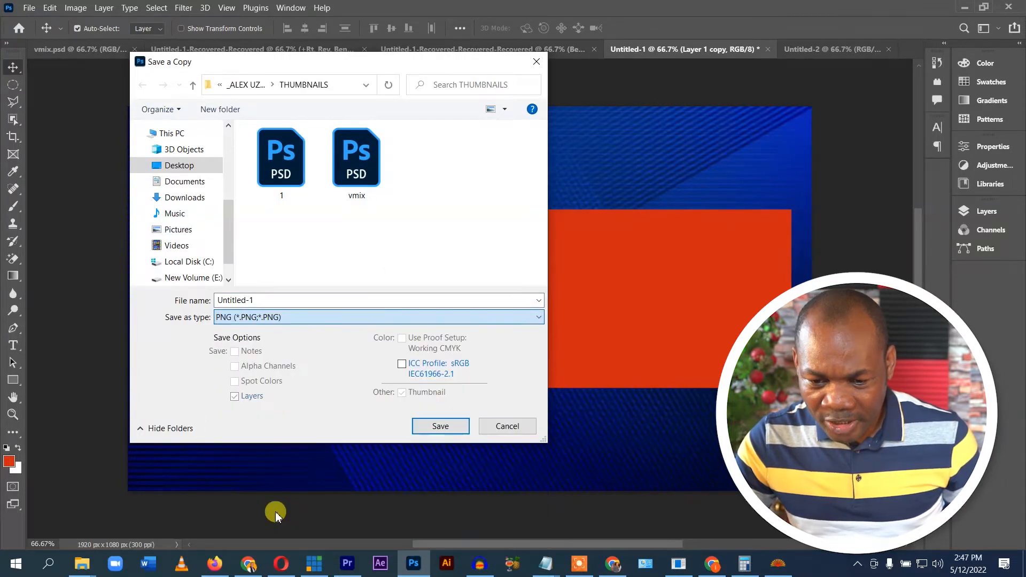
pyautogui.click(326, 300)
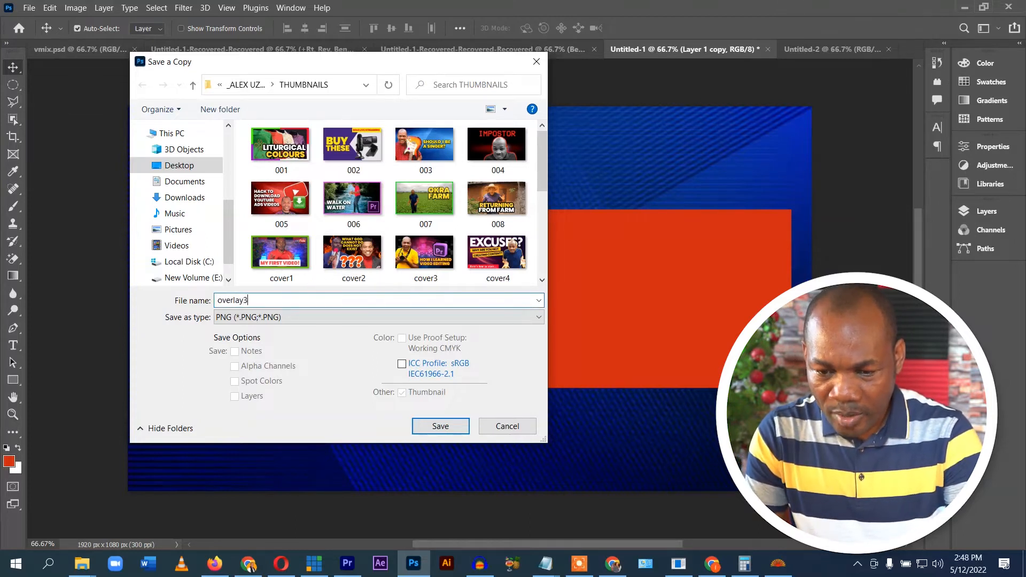
pyautogui.press('Return')
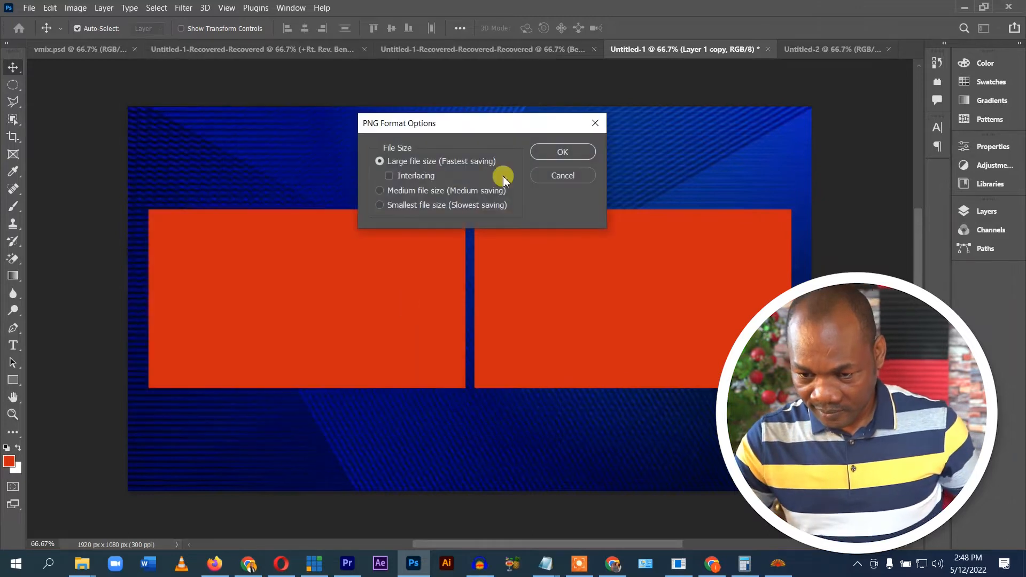
pyautogui.click(534, 152)
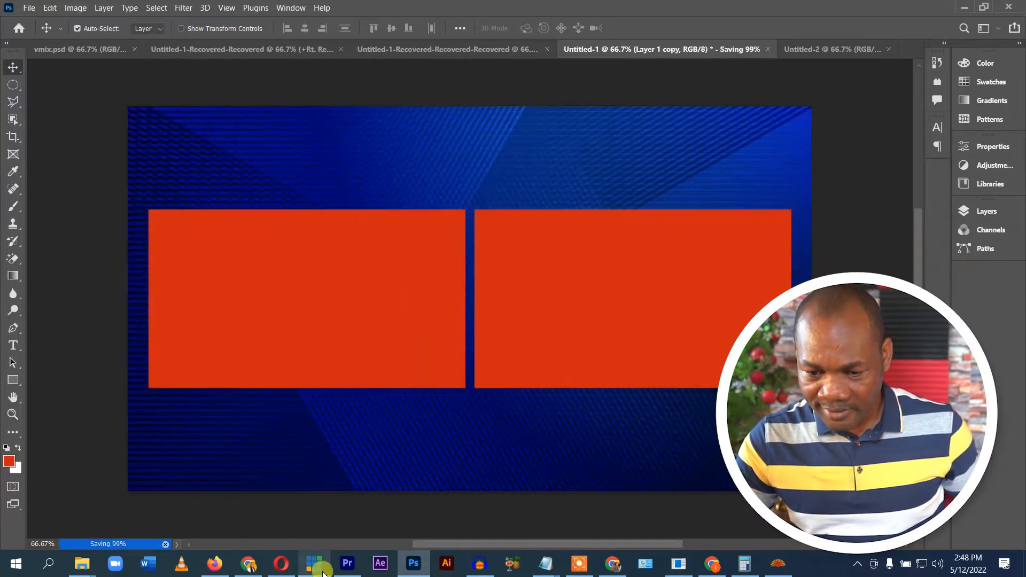
# Switch to vMix and add the overlay3.png file as a new image input.
pyautogui.click(321, 568)
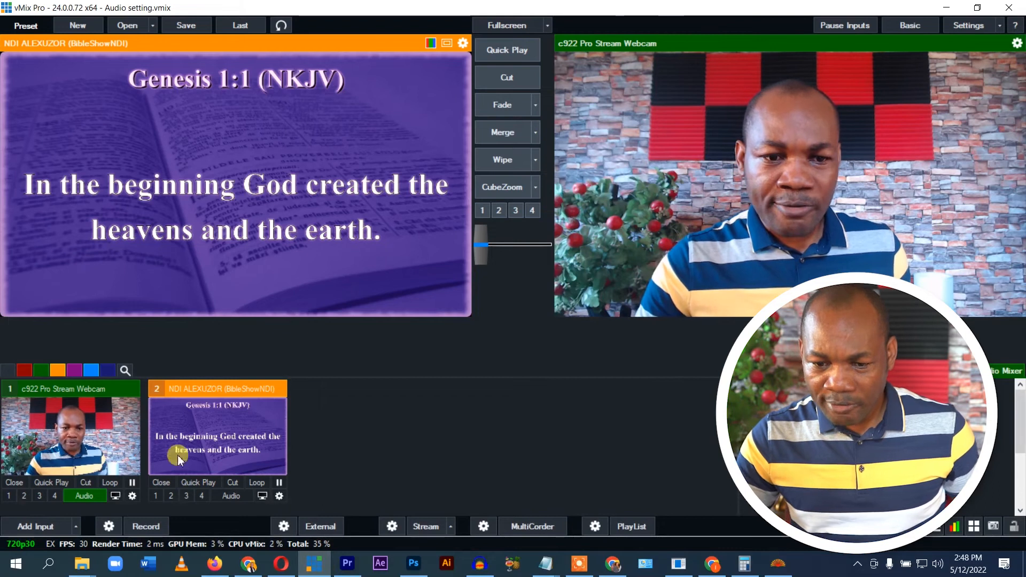
pyautogui.click(36, 527)
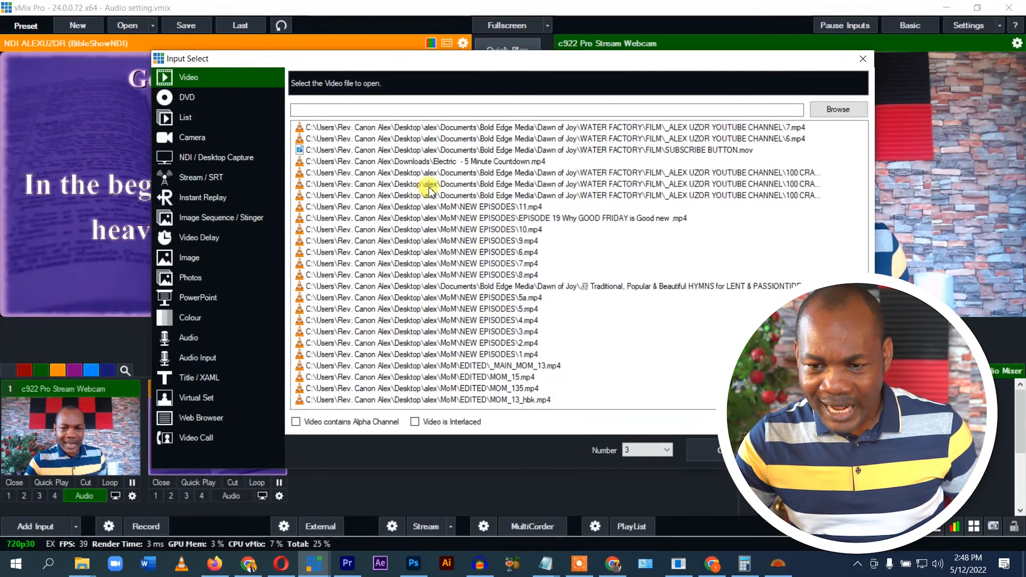
pyautogui.click(190, 257)
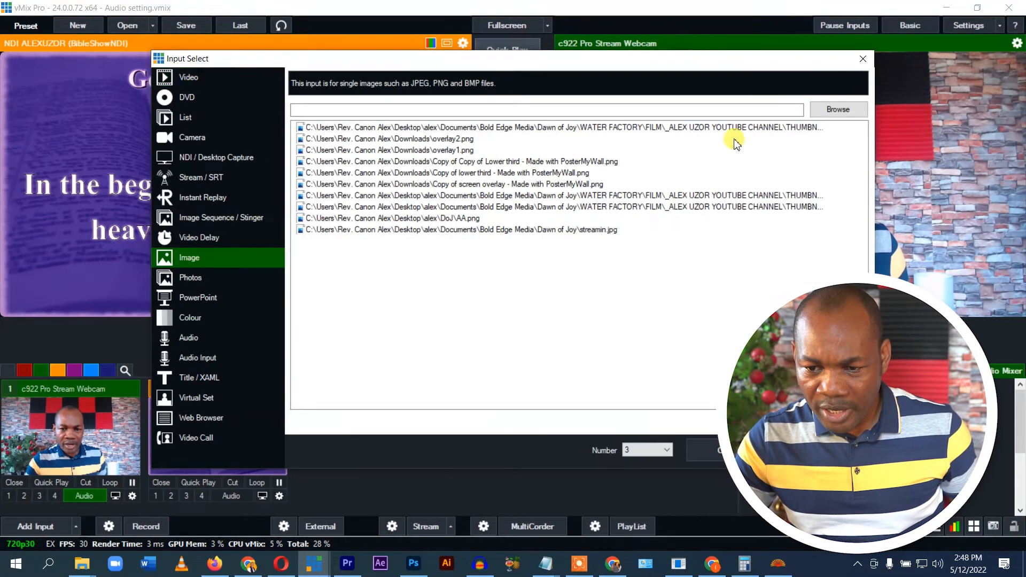
pyautogui.click(838, 109)
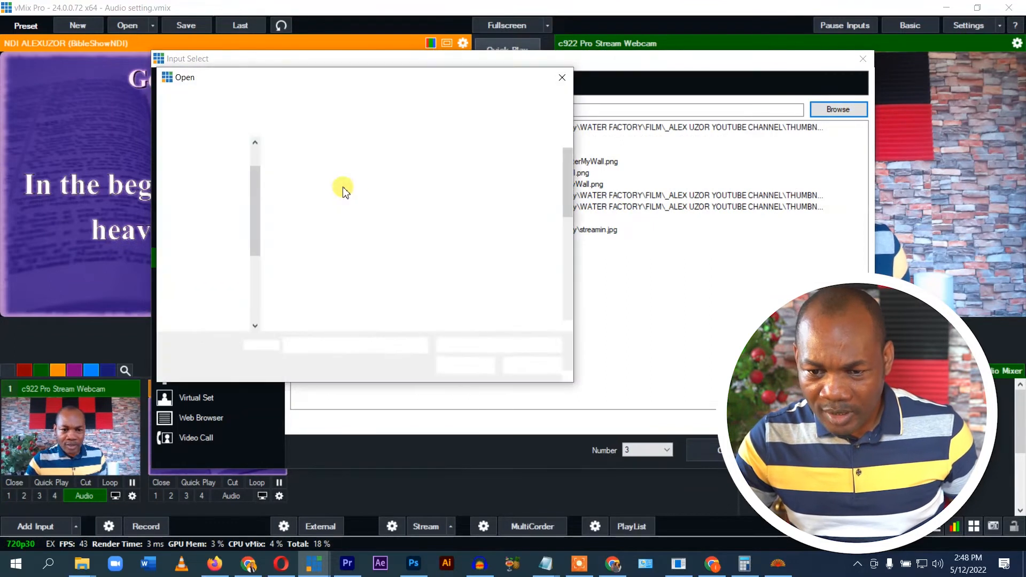
pyautogui.doubleClick(452, 300)
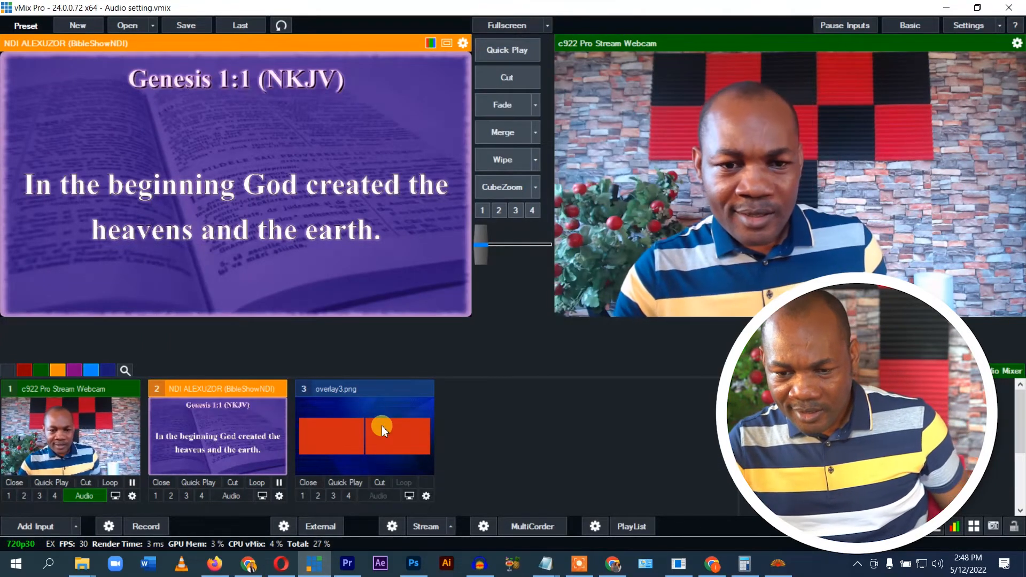
# Preview overlay3.png and the BibleShow NDI input in turn, ending with overlay3.png in the preview.
pyautogui.click(382, 425)
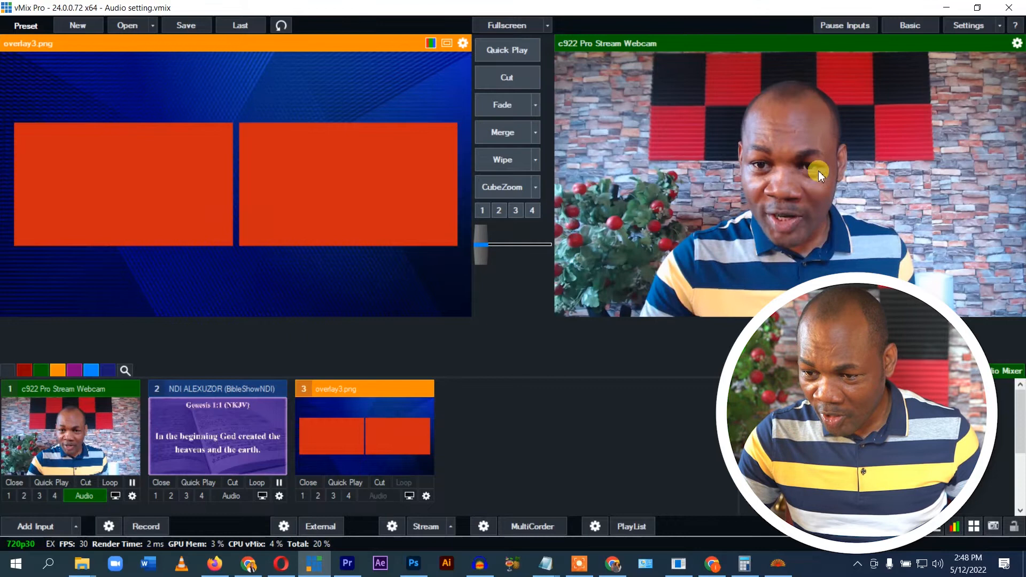
pyautogui.click(221, 428)
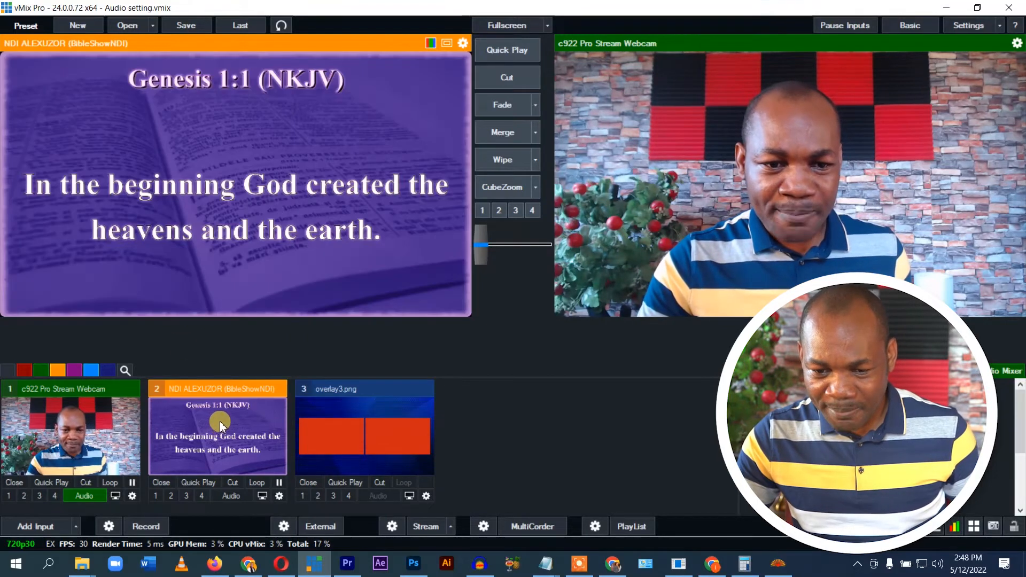
pyautogui.click(322, 422)
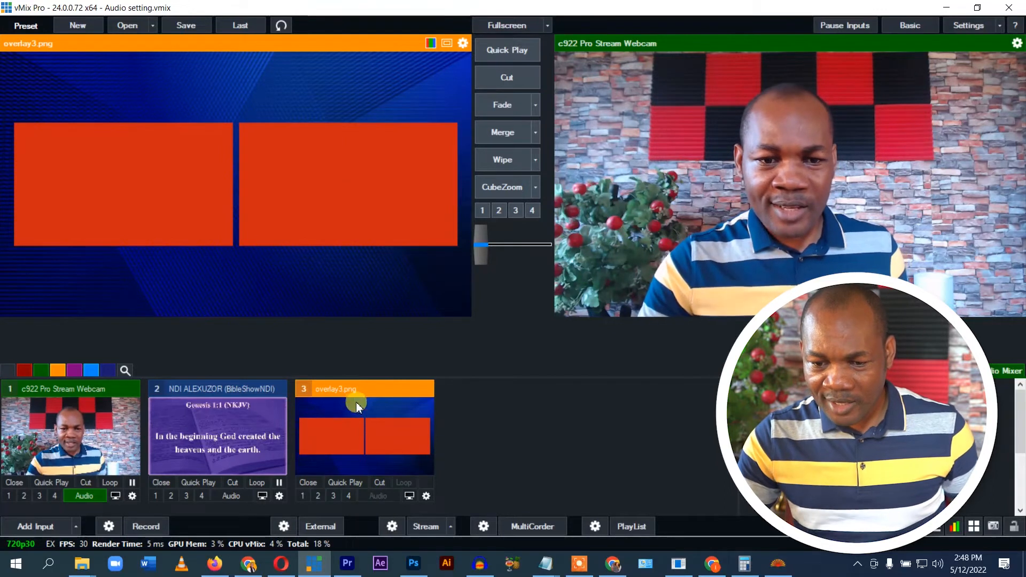
# Apply the side-by-side two-box multi view layout to overlay3.png and assign the c922 Pro Stream Webcam to layer 1.
pyautogui.rightClick(372, 413)
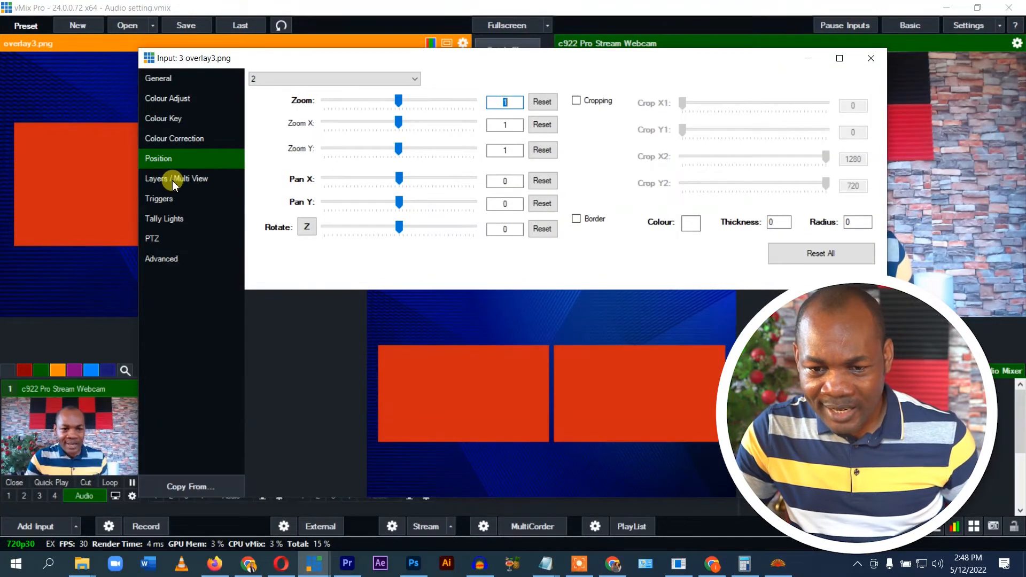
pyautogui.click(179, 181)
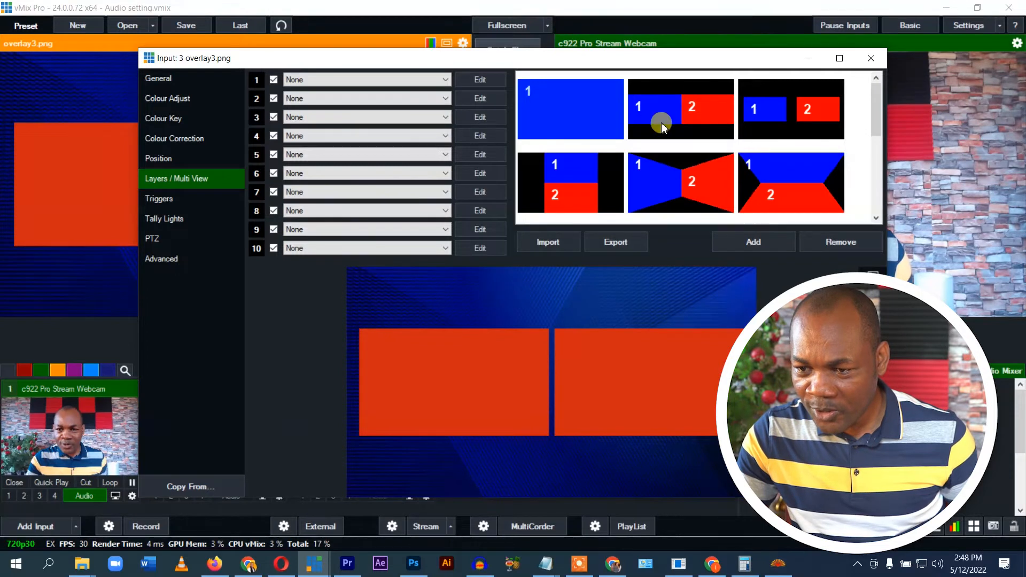
pyautogui.click(688, 100)
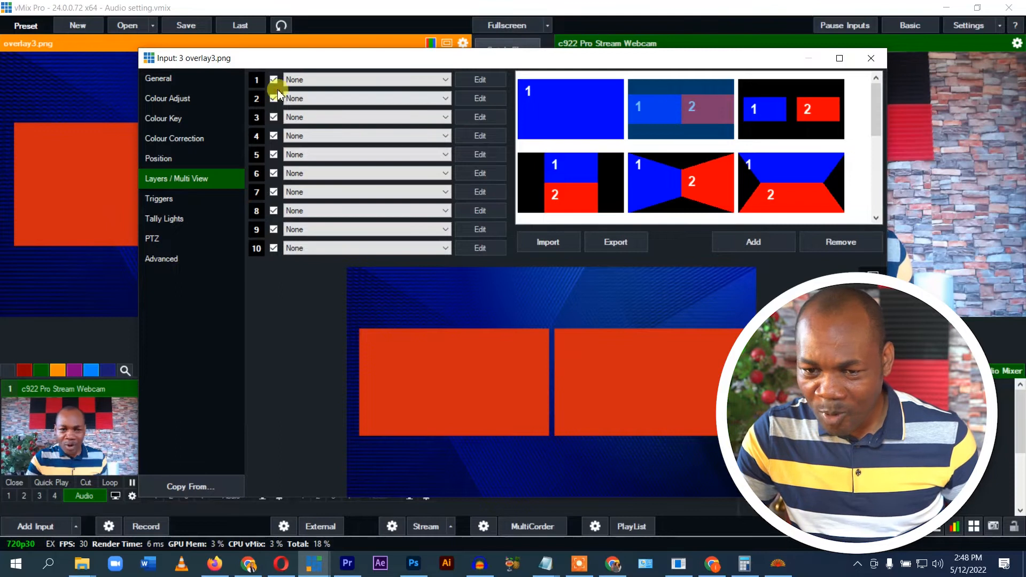
pyautogui.click(320, 81)
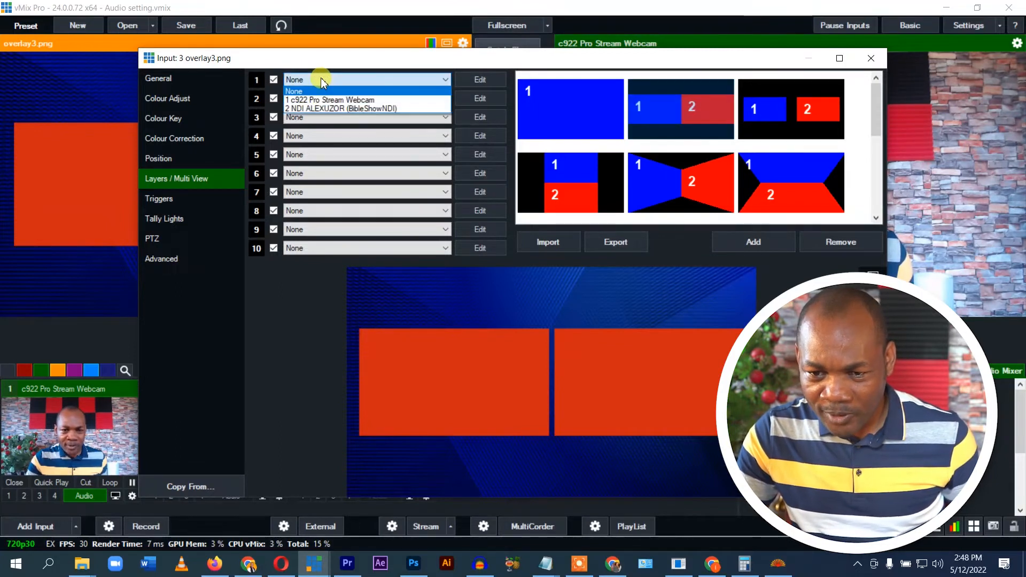
pyautogui.click(342, 100)
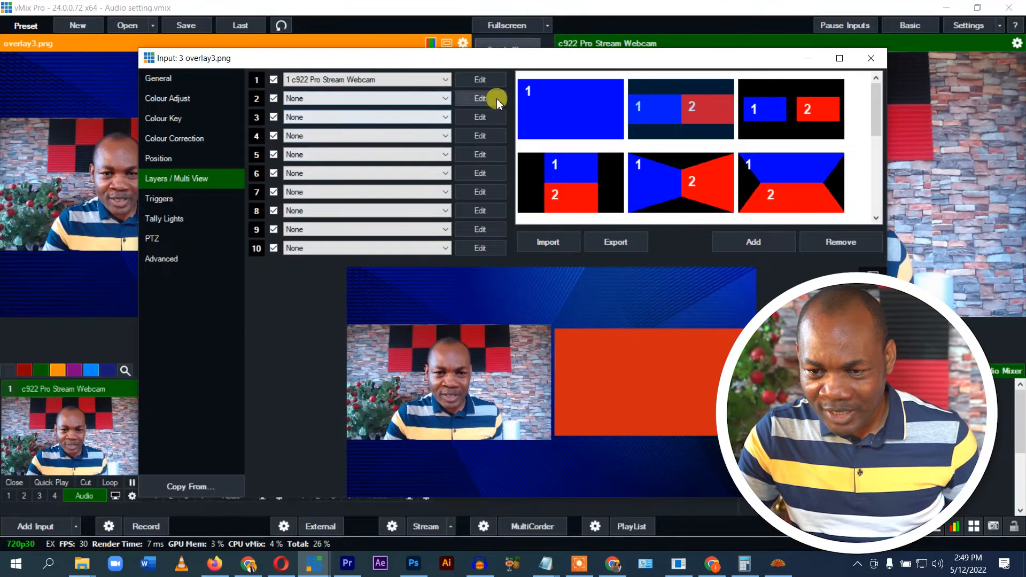
# Scale the webcam layer to a zoom of about 0.459 and move it onto the left red frame of overlay3.png.
pyautogui.click(479, 81)
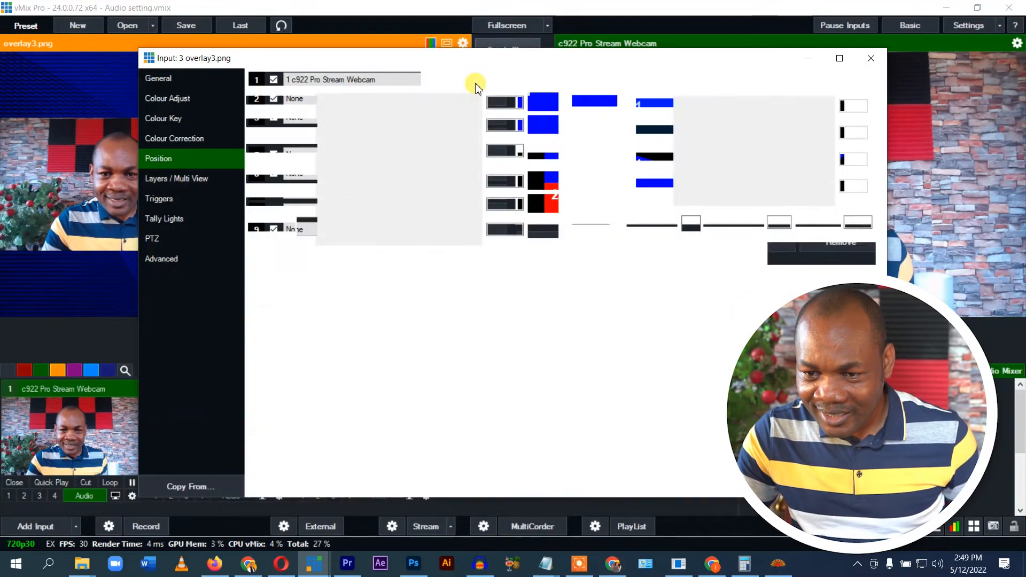
pyautogui.moveTo(487, 382); pyautogui.dragTo(495, 386)
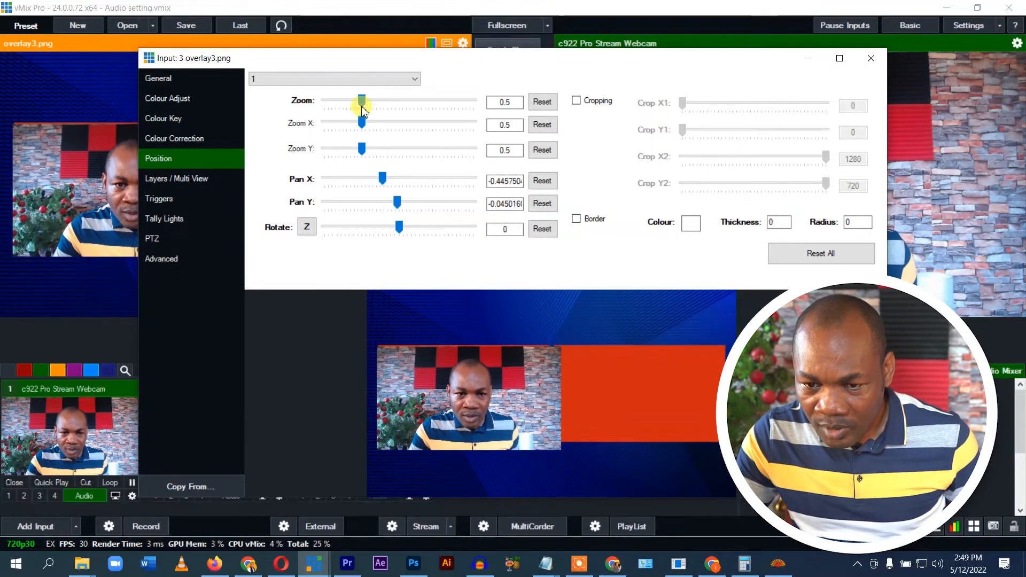
pyautogui.moveTo(362, 101); pyautogui.dragTo(354, 100)
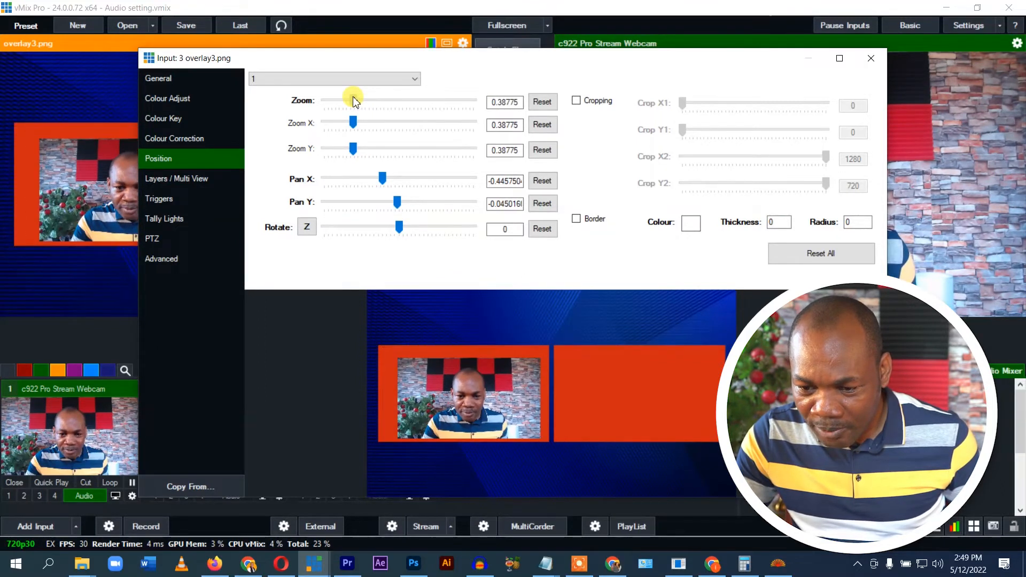
pyautogui.moveTo(482, 387); pyautogui.dragTo(480, 382)
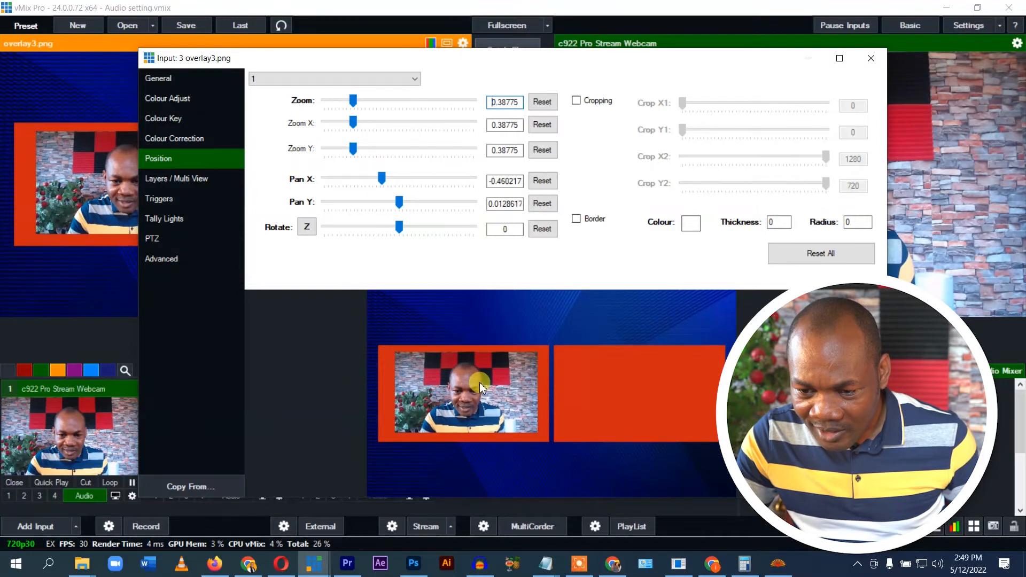
pyautogui.moveTo(351, 101); pyautogui.dragTo(357, 108)
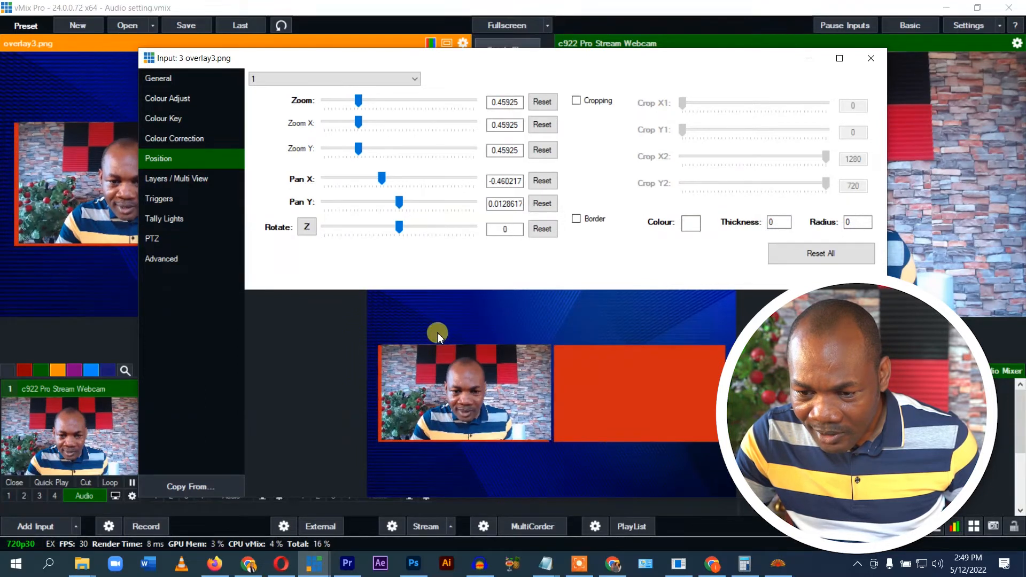
pyautogui.moveTo(463, 383); pyautogui.dragTo(460, 382)
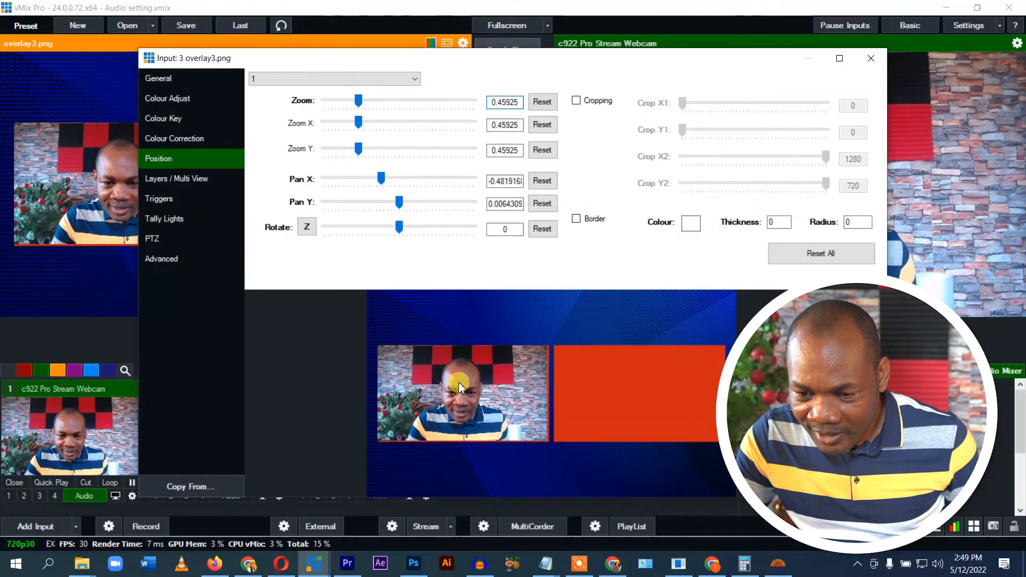
# Fine-tune the webcam layer to zoom 0.46825 and Pan X about -0.475 to cover the left frame, and fade overlay3.png to the output.
pyautogui.click(362, 105)
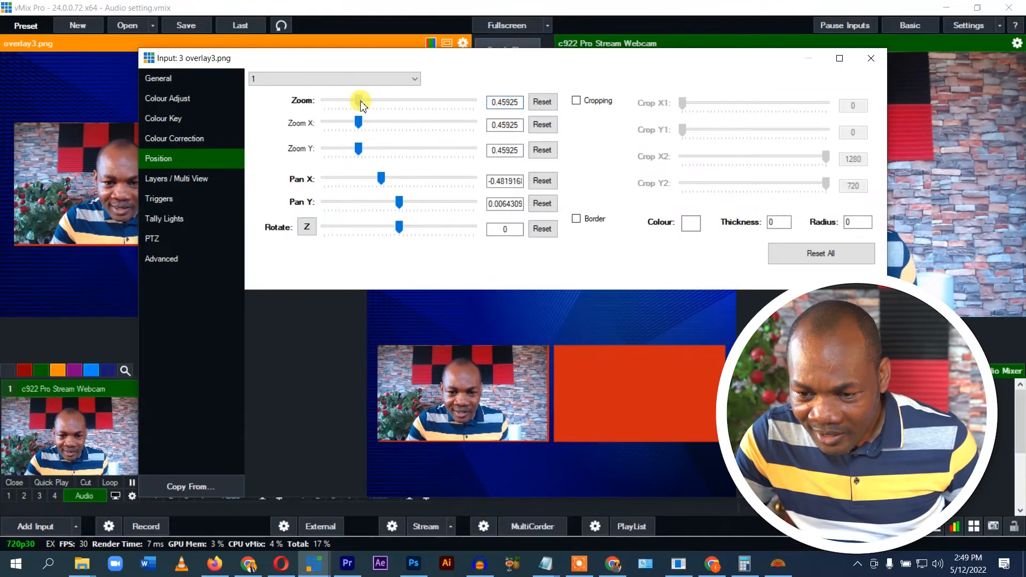
pyautogui.moveTo(361, 104); pyautogui.dragTo(362, 105)
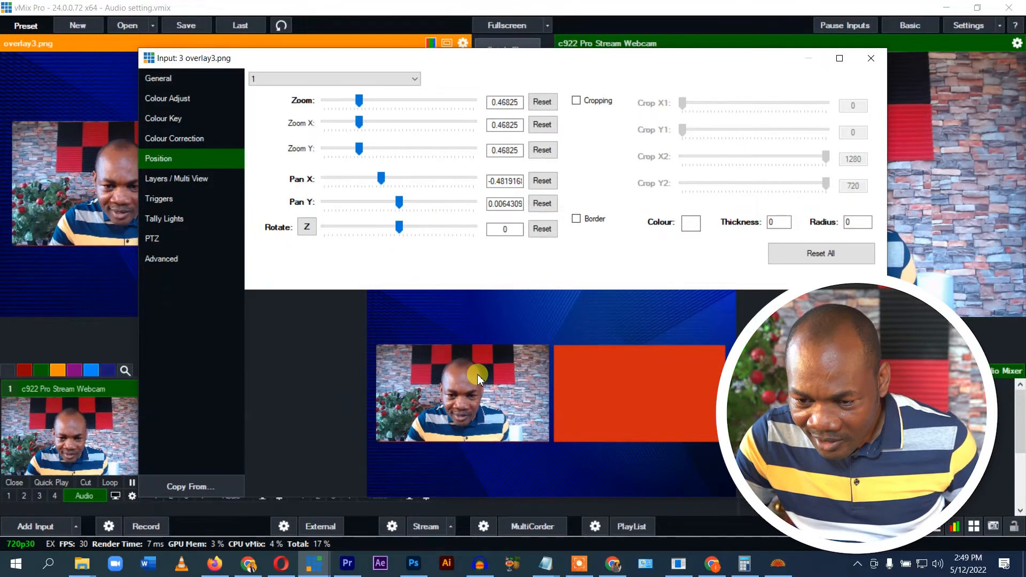
pyautogui.moveTo(480, 376); pyautogui.dragTo(482, 378)
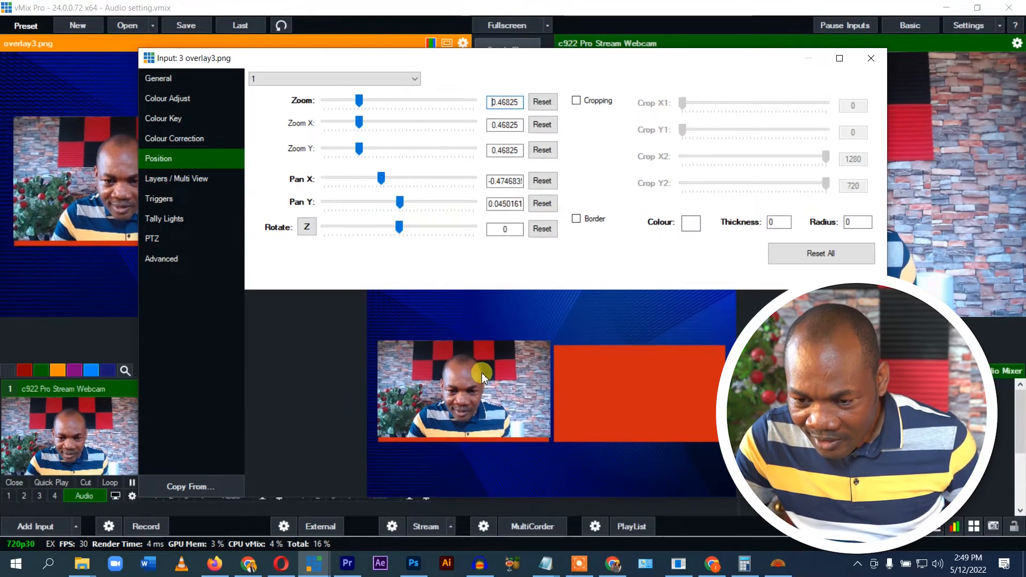
pyautogui.moveTo(483, 374); pyautogui.dragTo(482, 377)
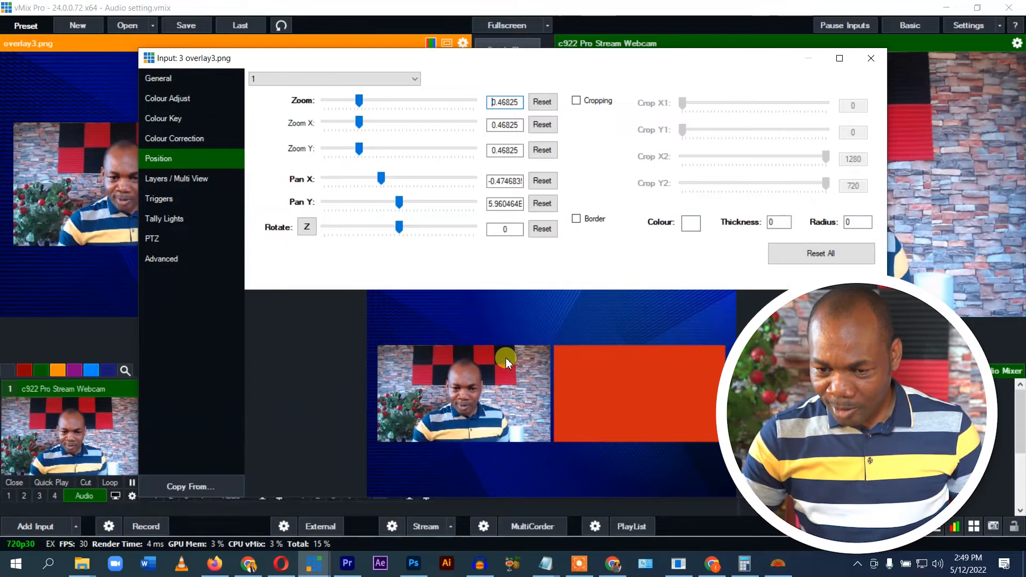
pyautogui.click(871, 58)
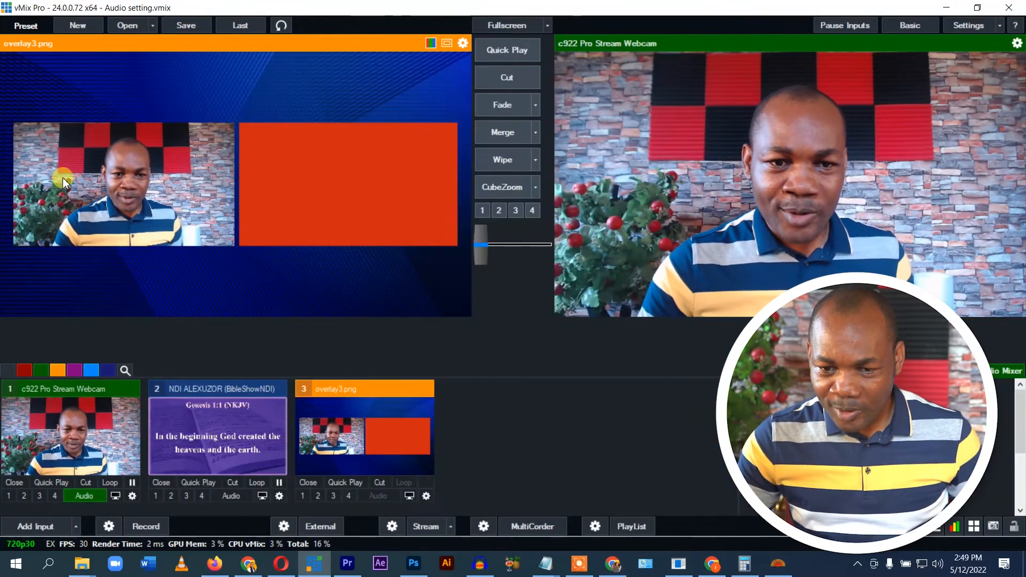
pyautogui.click(501, 105)
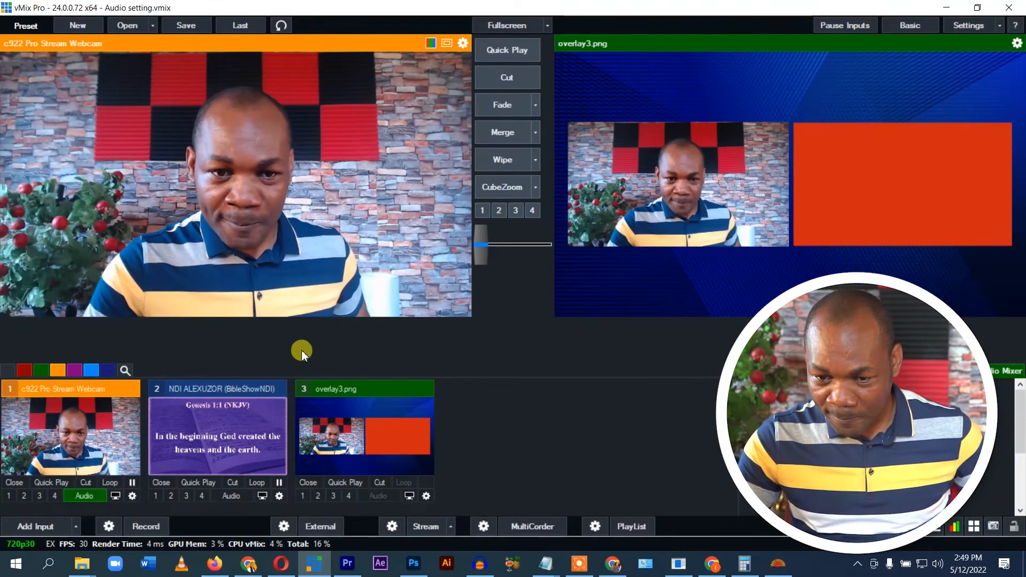
# Assign the BibleShowNDI input to layer 2 of the overlay3.png multi view.
pyautogui.click(387, 434)
pyautogui.rightClick(382, 428)
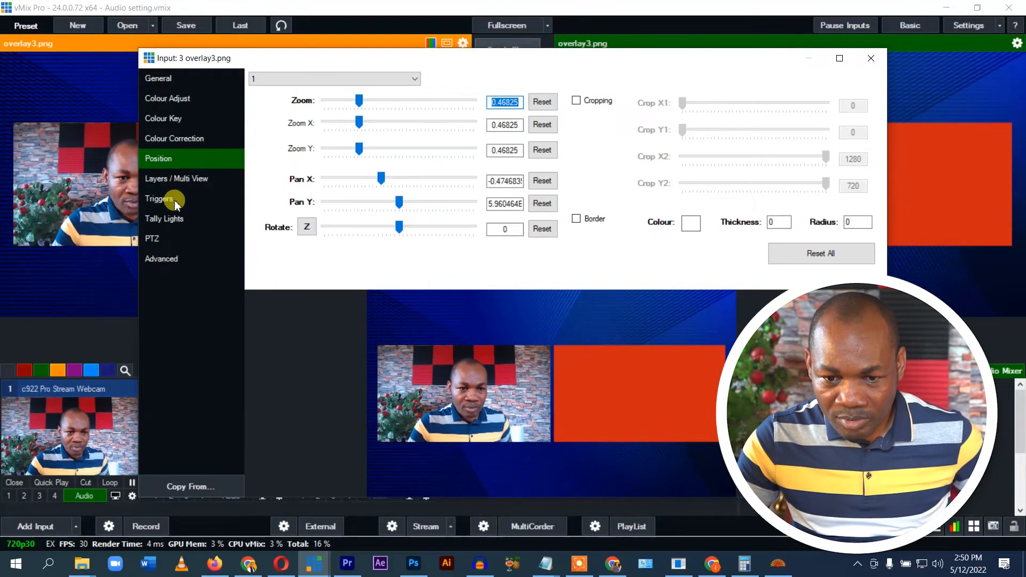
pyautogui.click(178, 181)
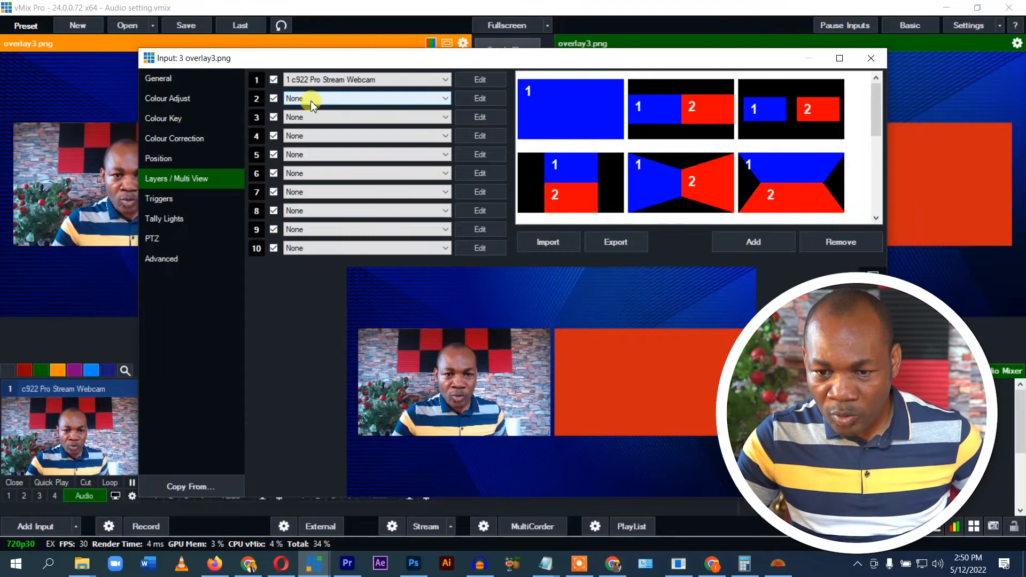
pyautogui.click(416, 101)
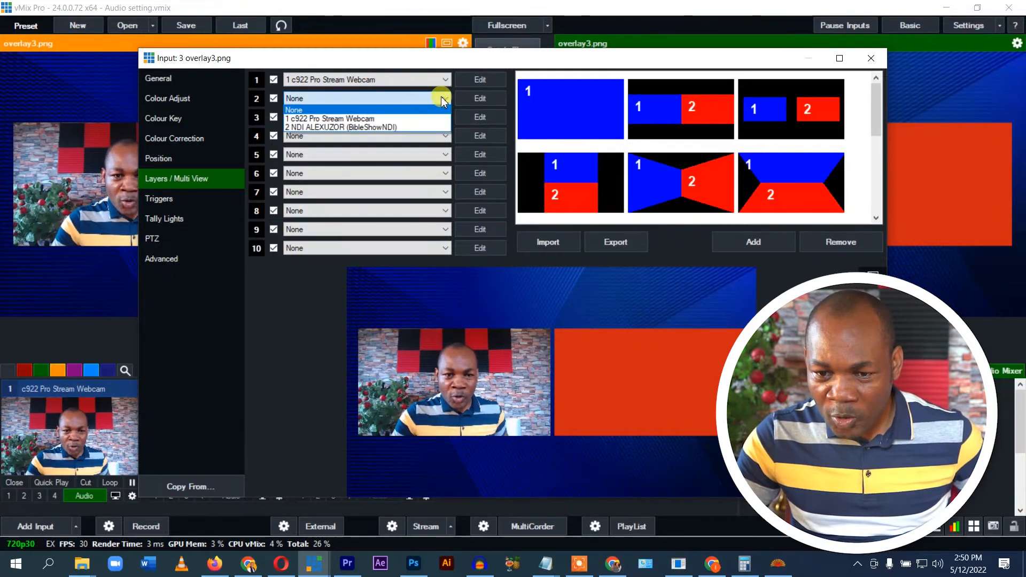
pyautogui.click(354, 127)
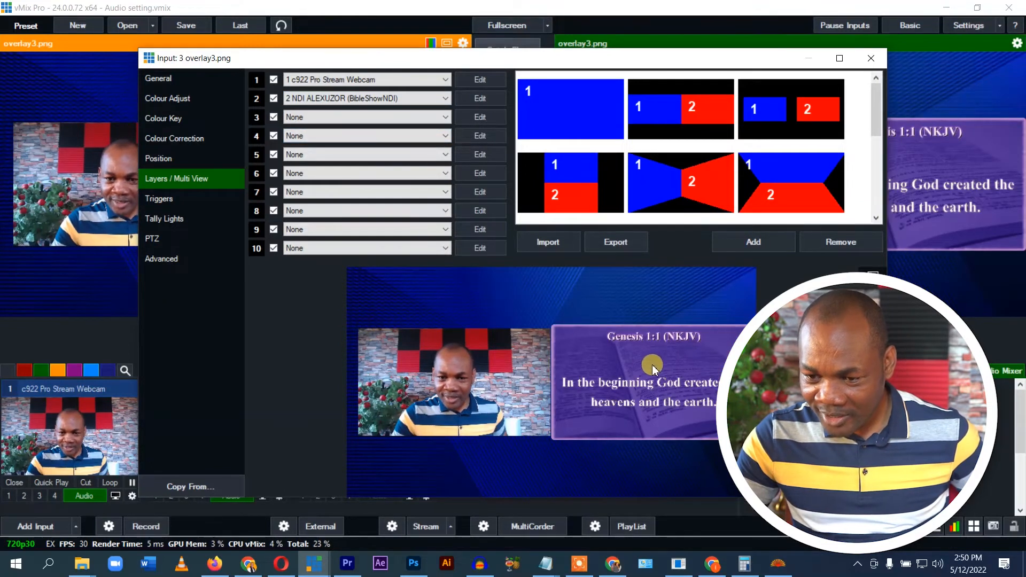
# Fit the BibleShow NDI layer over the right red frame with zoom 0.46825, Pan X about 0.478 and Pan Y 0.
pyautogui.click(470, 98)
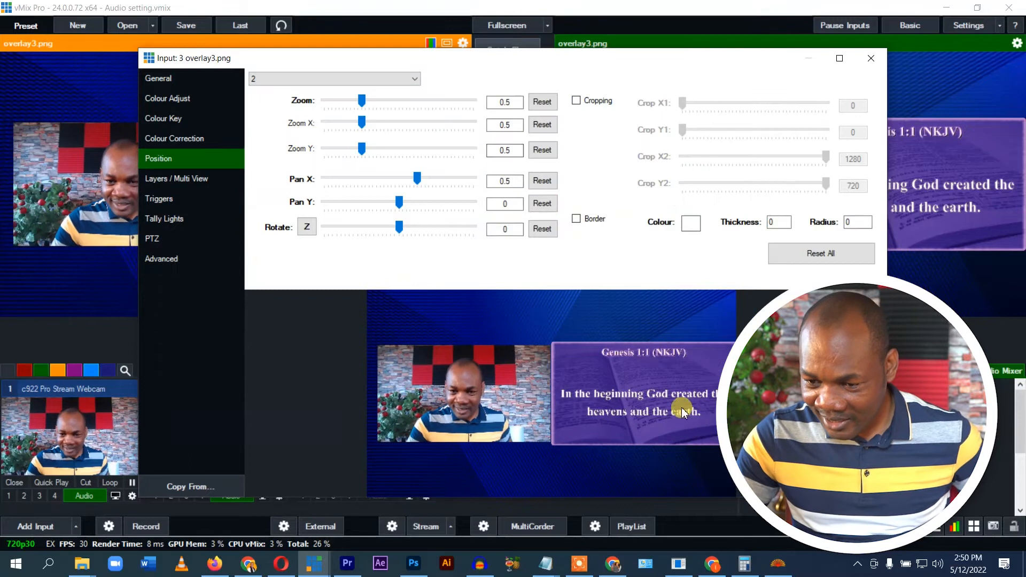
pyautogui.moveTo(674, 385); pyautogui.dragTo(676, 384)
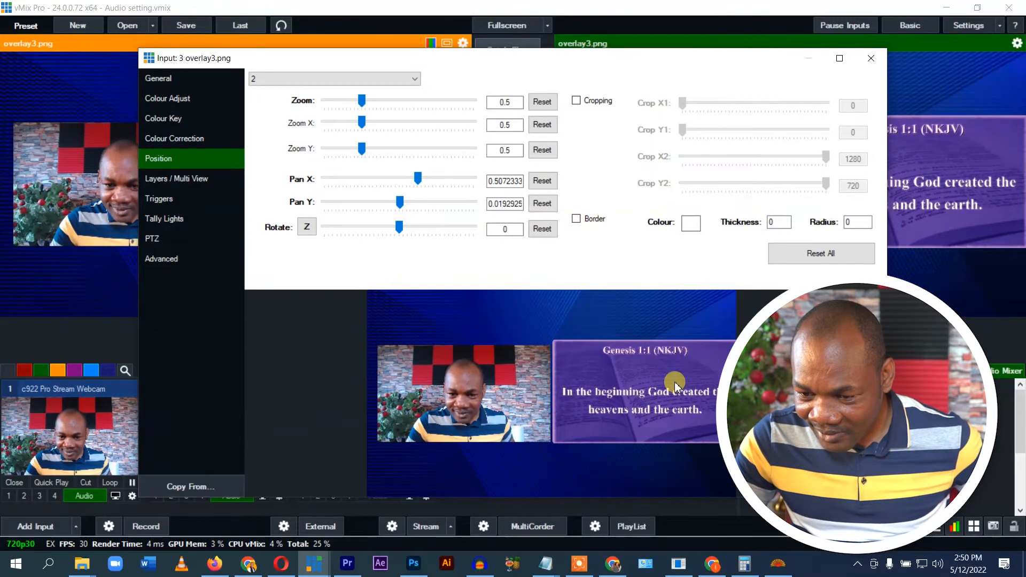
pyautogui.moveTo(362, 100); pyautogui.dragTo(358, 101)
pyautogui.moveTo(693, 387); pyautogui.dragTo(685, 386)
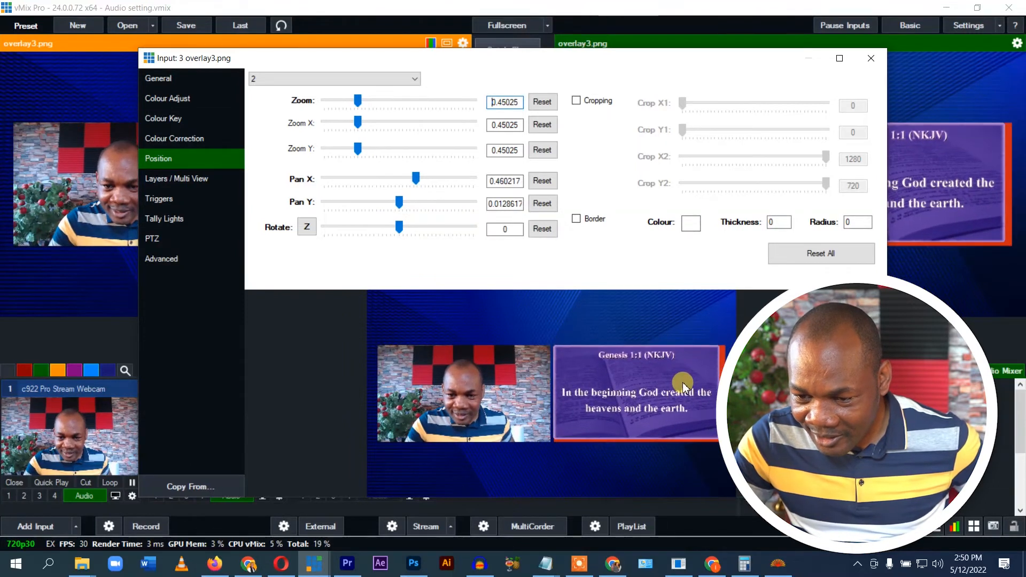
pyautogui.moveTo(358, 100); pyautogui.dragTo(361, 104)
pyautogui.moveTo(653, 405); pyautogui.dragTo(639, 401)
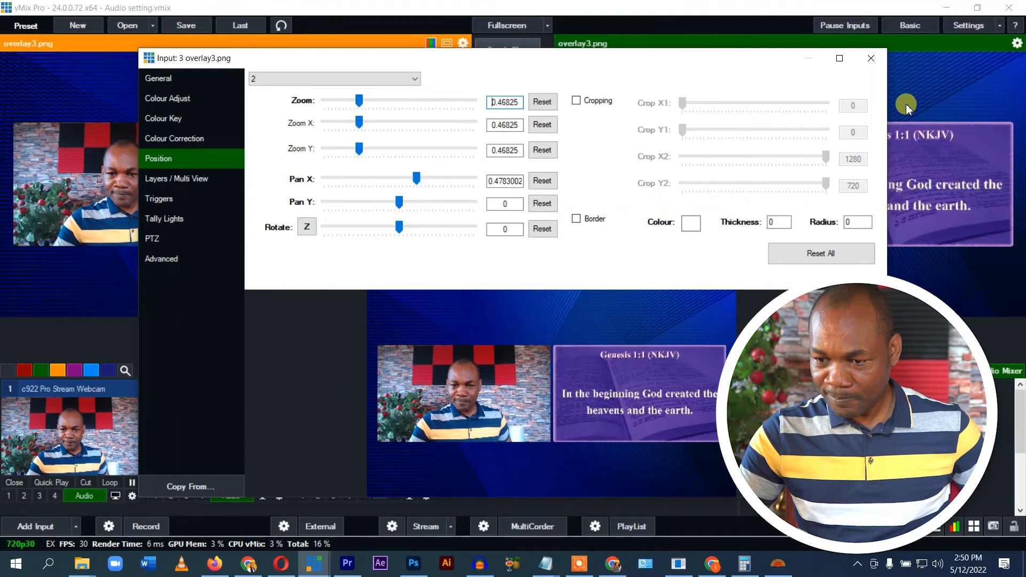
pyautogui.click(871, 57)
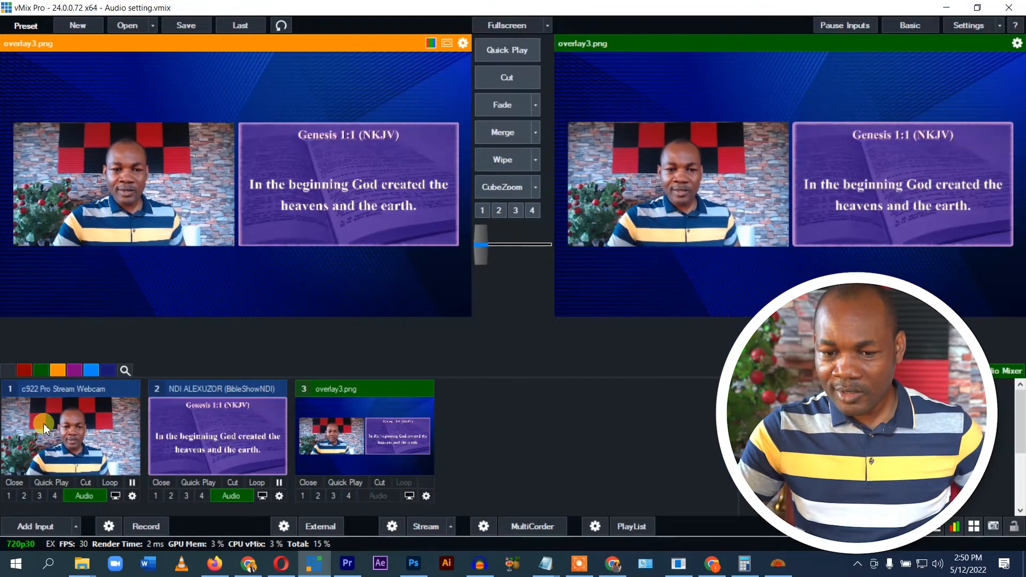
# Preview the webcam, return overlay3.png to the preview and fade it to the output.
pyautogui.click(73, 431)
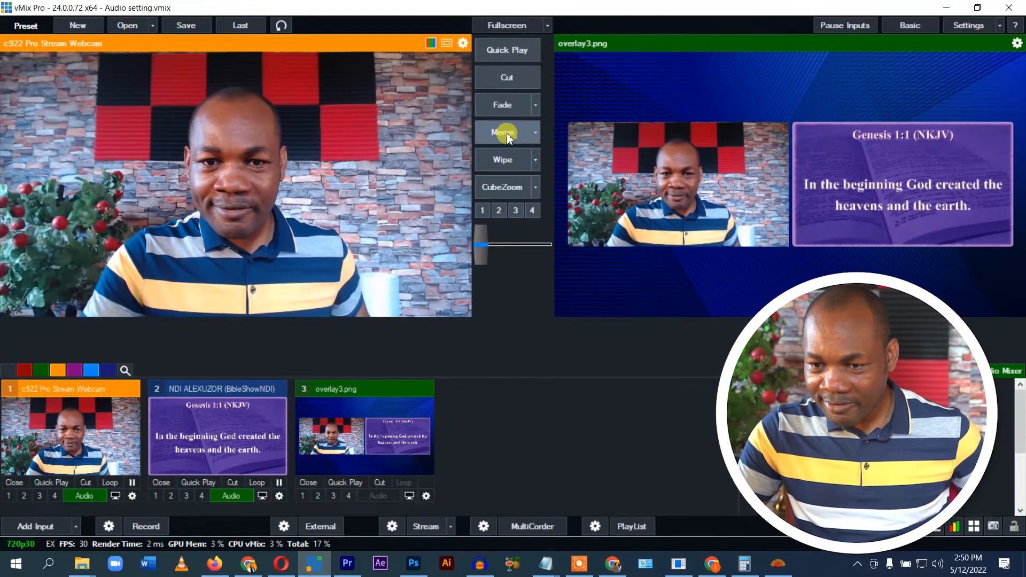
pyautogui.click(353, 431)
pyautogui.click(505, 106)
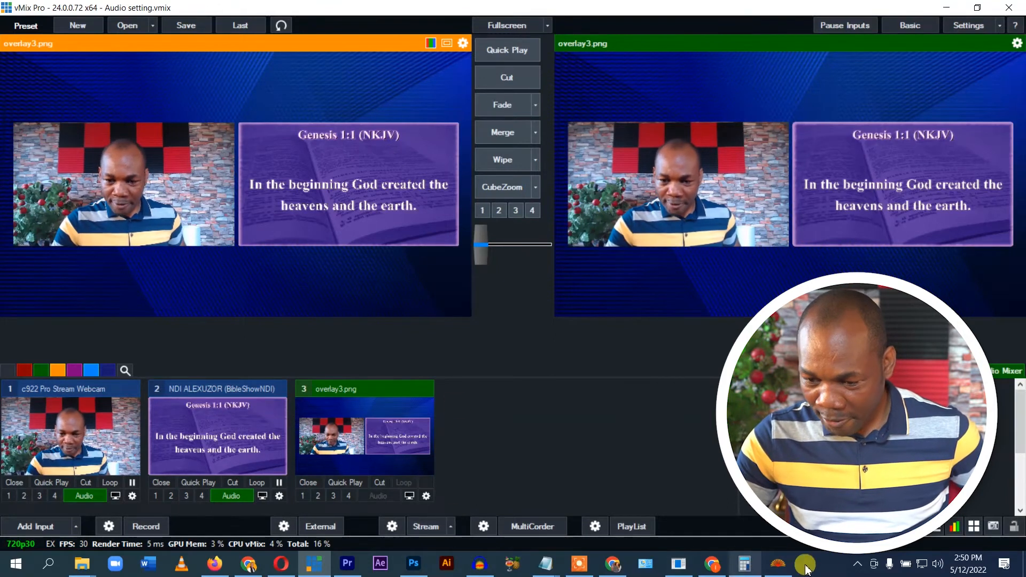
# Switch to BibleShow and move its window below the two vMix preview frames so both remain visible.
pyautogui.click(778, 564)
pyautogui.moveTo(577, 16); pyautogui.dragTo(620, 187)
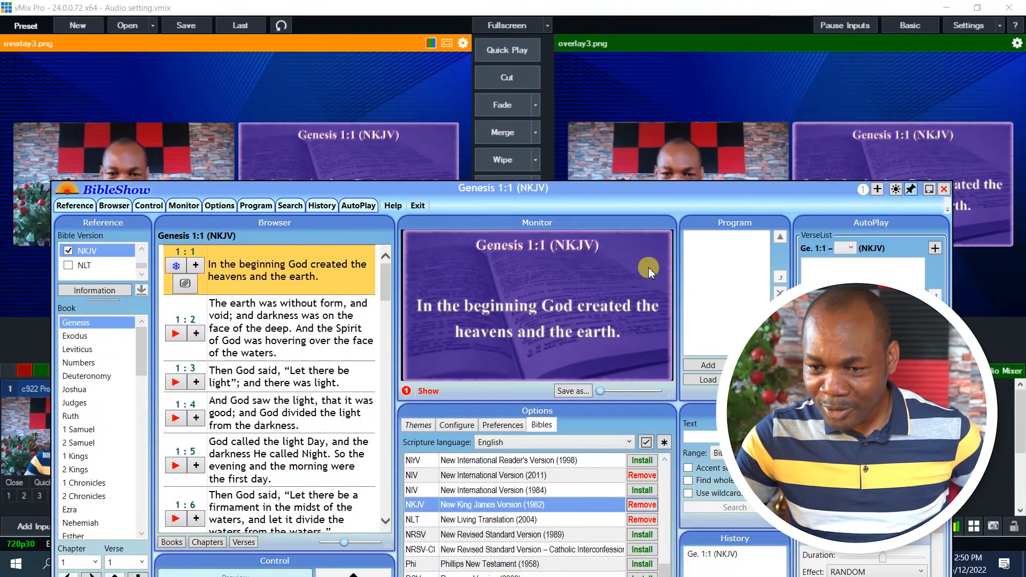
pyautogui.moveTo(600, 191); pyautogui.dragTo(628, 292)
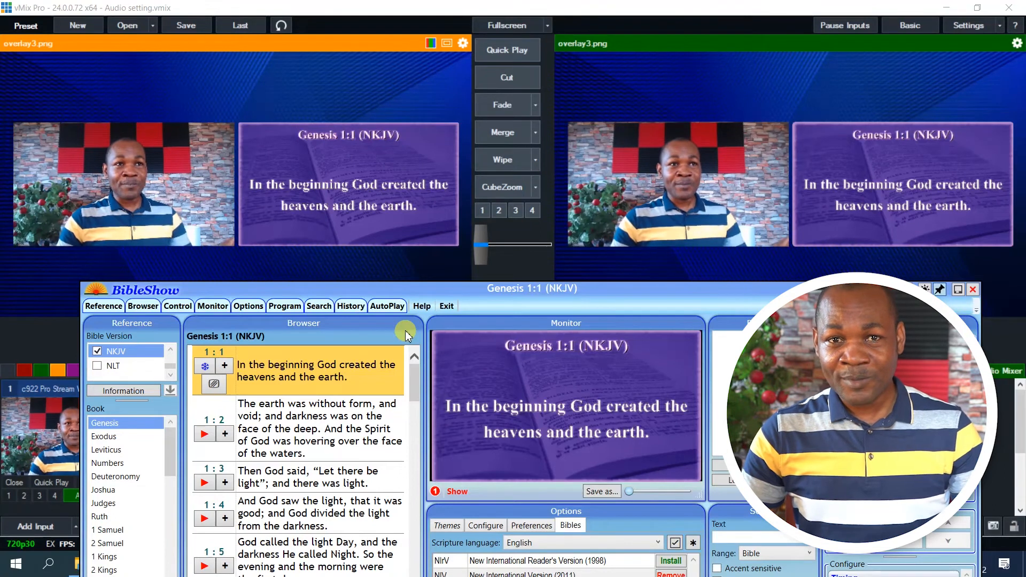
pyautogui.moveTo(454, 288); pyautogui.dragTo(499, 296)
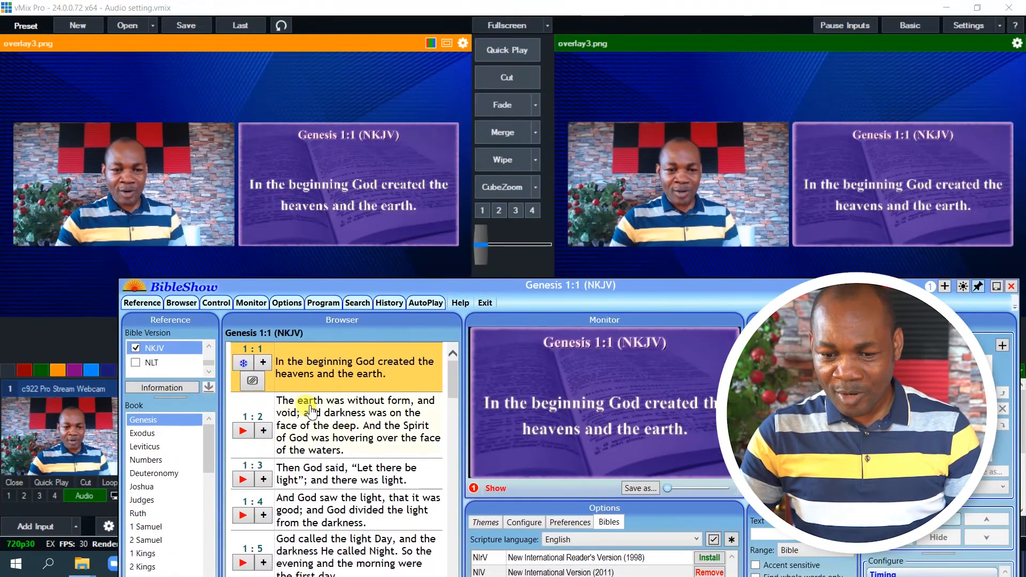
# Show Genesis 1:2 and Genesis 1:3 in turn in BibleShow, and move its window out of view.
pyautogui.click(244, 431)
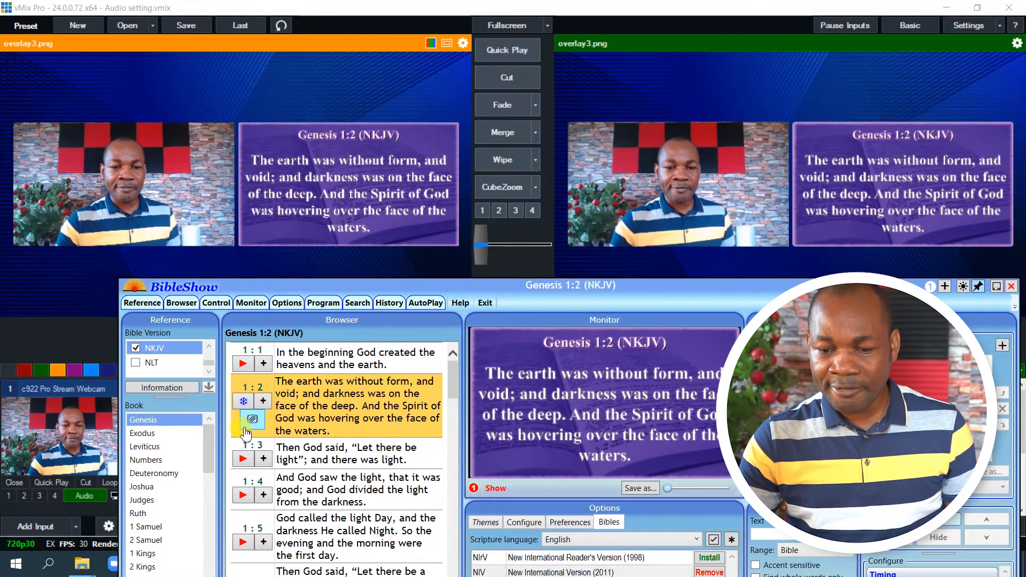
pyautogui.click(244, 458)
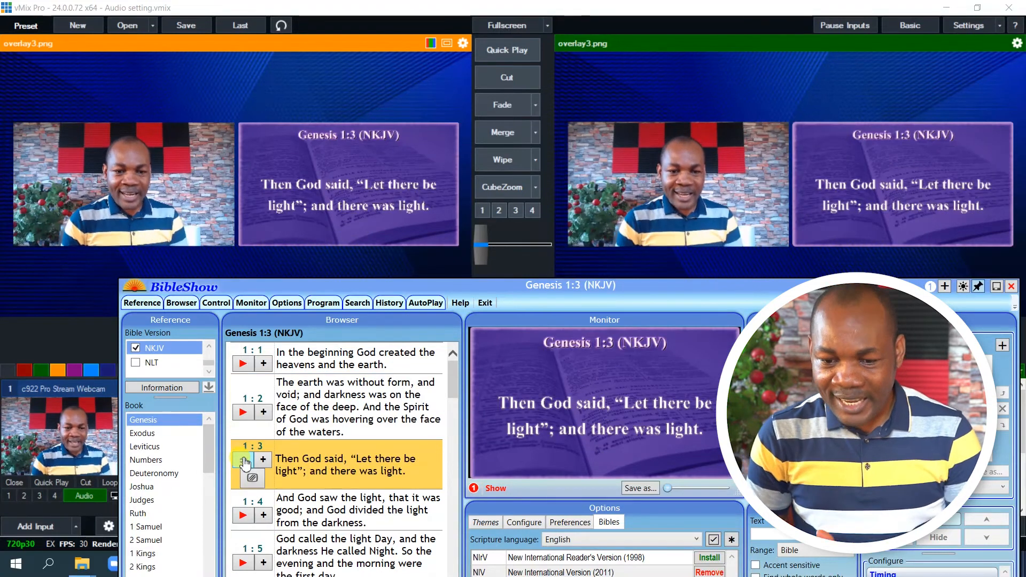
pyautogui.moveTo(570, 287); pyautogui.dragTo(552, 575)
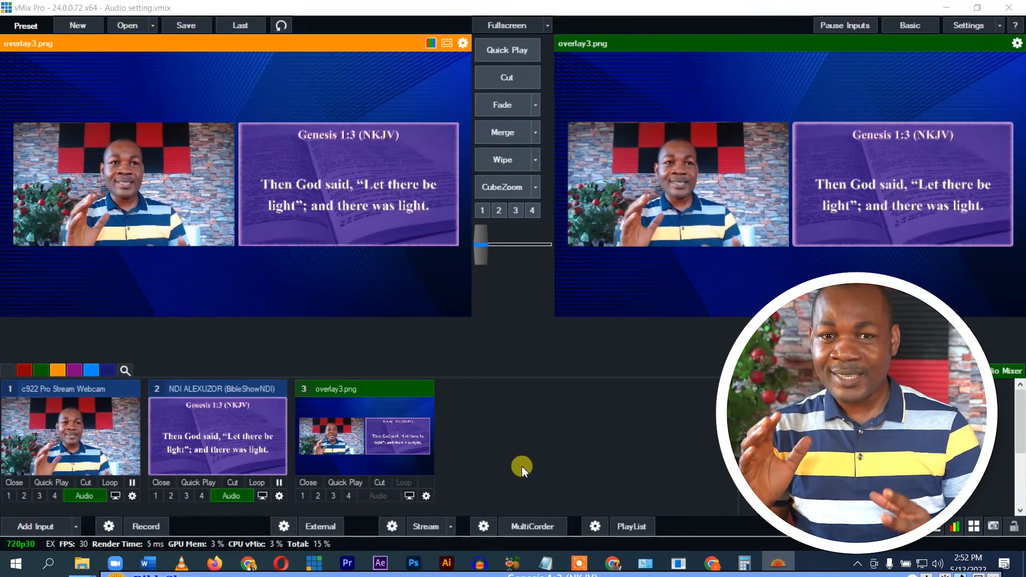
# Put the webcam in preview and fade back and forth between it and overlay3.png, ending with overlay3.png on the output.
pyautogui.click(83, 418)
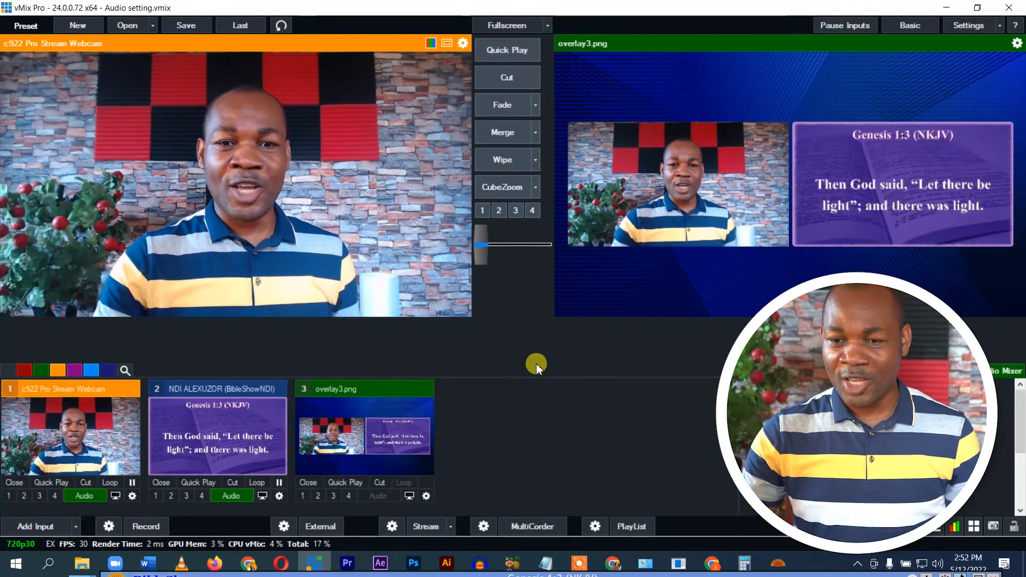
pyautogui.click(504, 104)
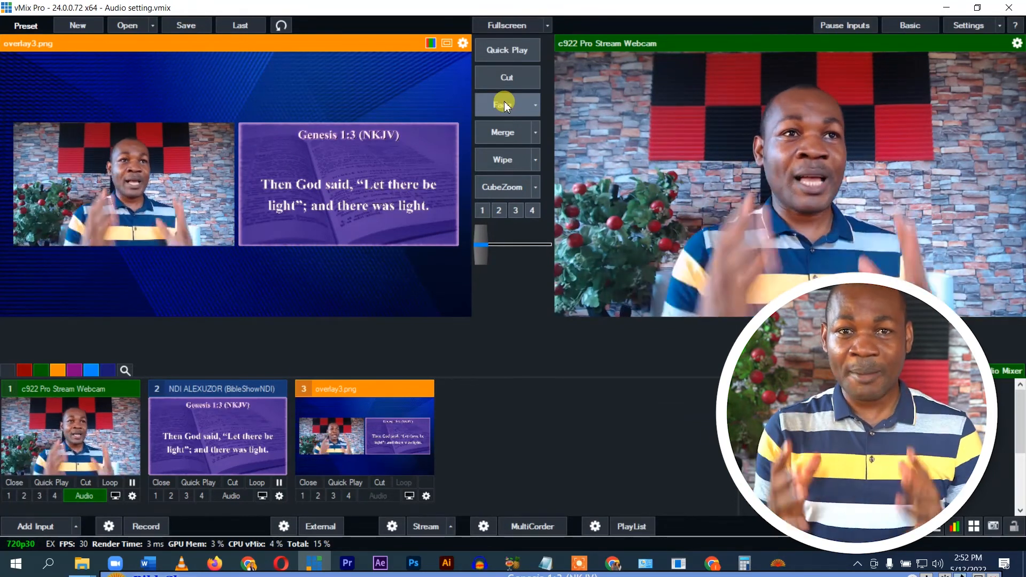
pyautogui.click(497, 113)
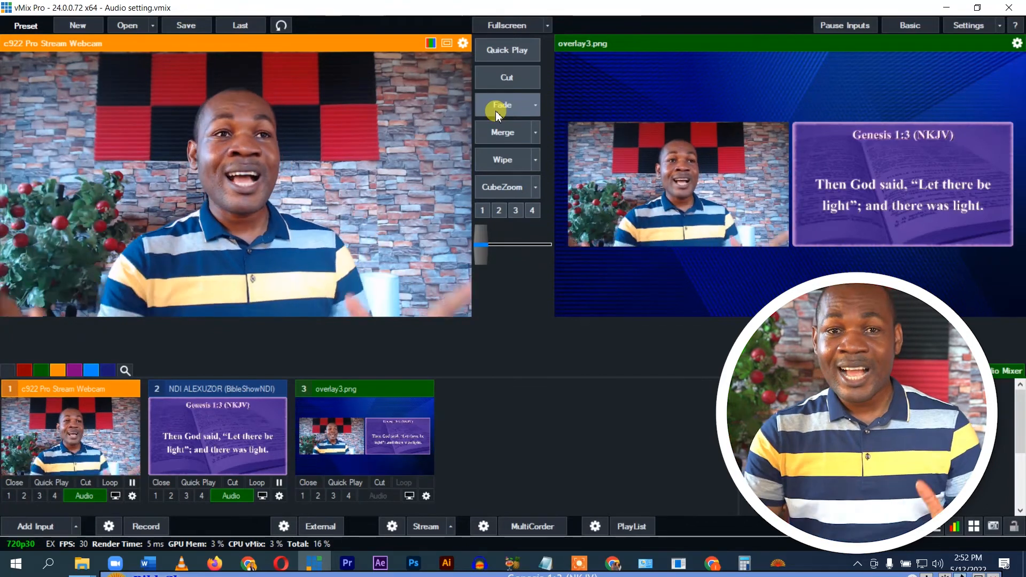
pyautogui.click(487, 113)
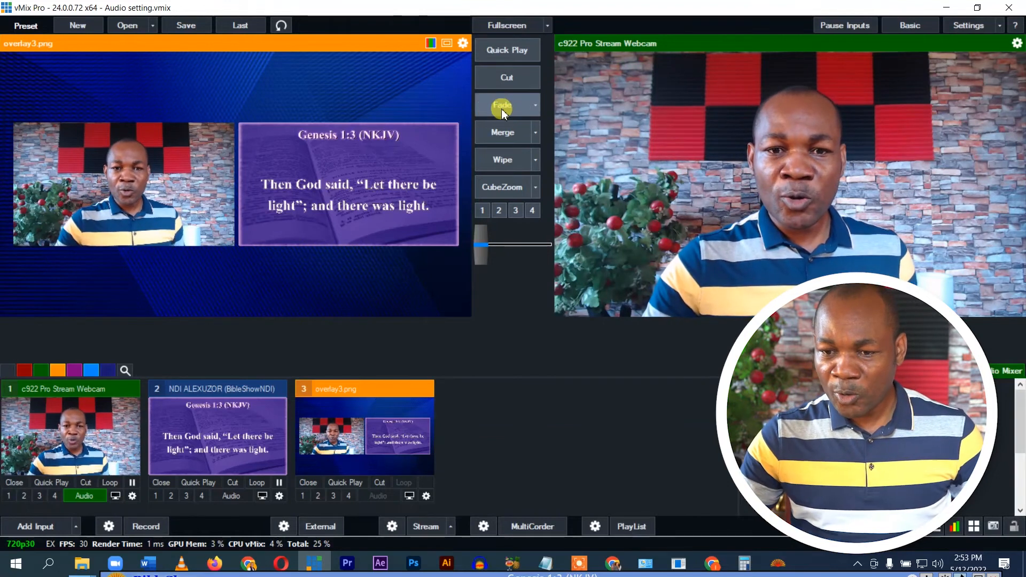
pyautogui.click(503, 104)
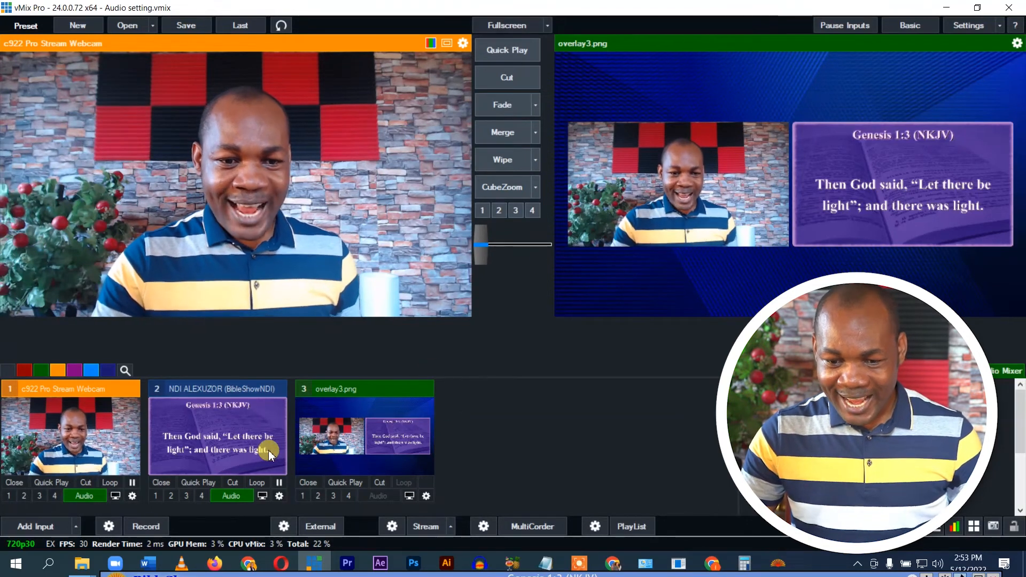
# Start adding a new input and set its type to Image.
pyautogui.click(54, 527)
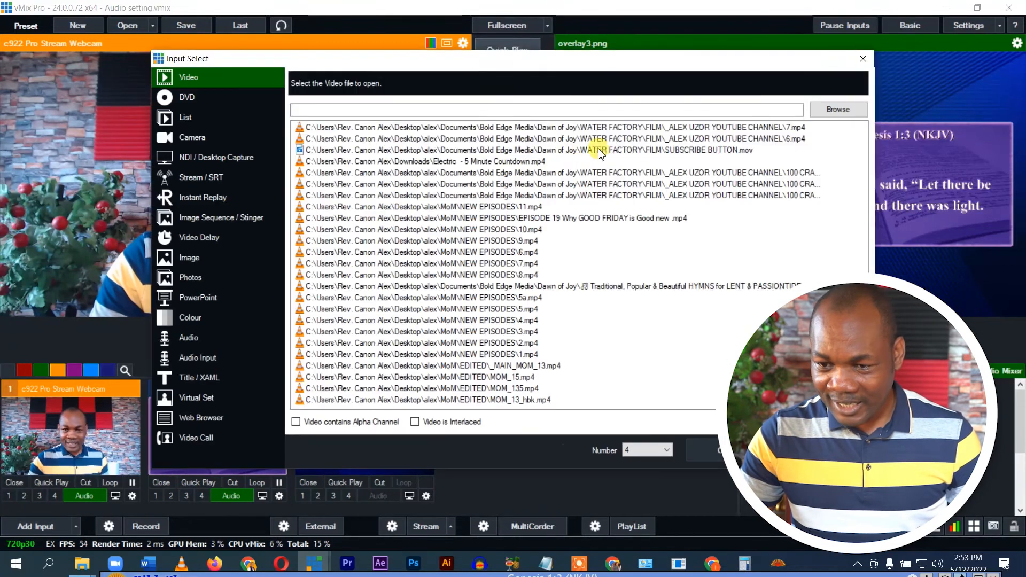
pyautogui.click(837, 109)
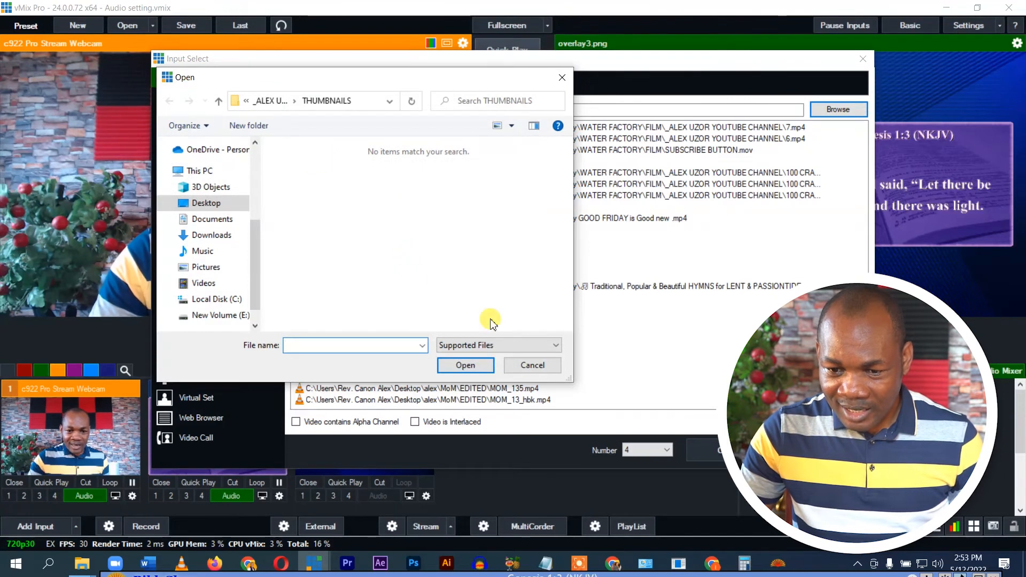
pyautogui.click(530, 365)
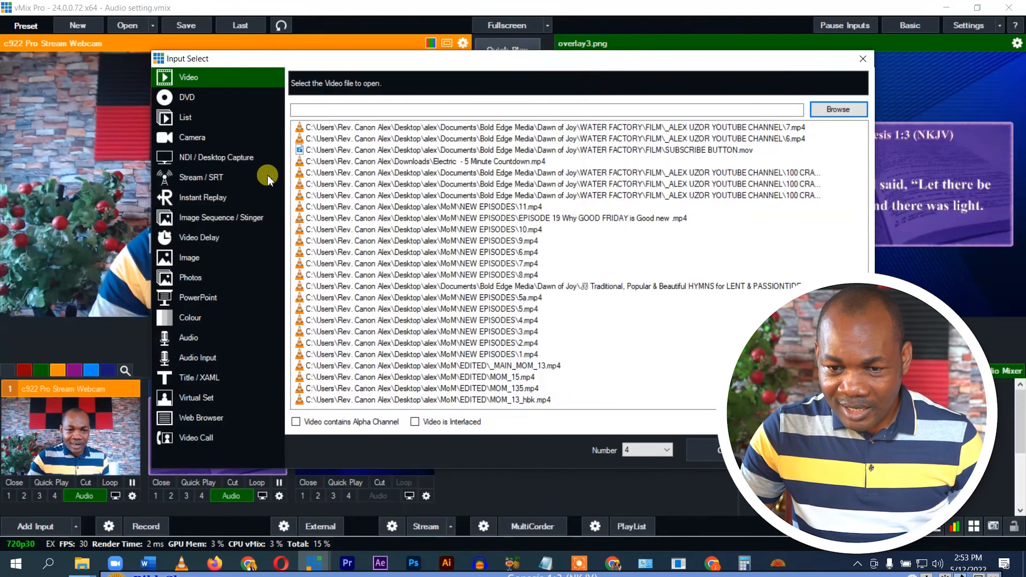
pyautogui.click(200, 257)
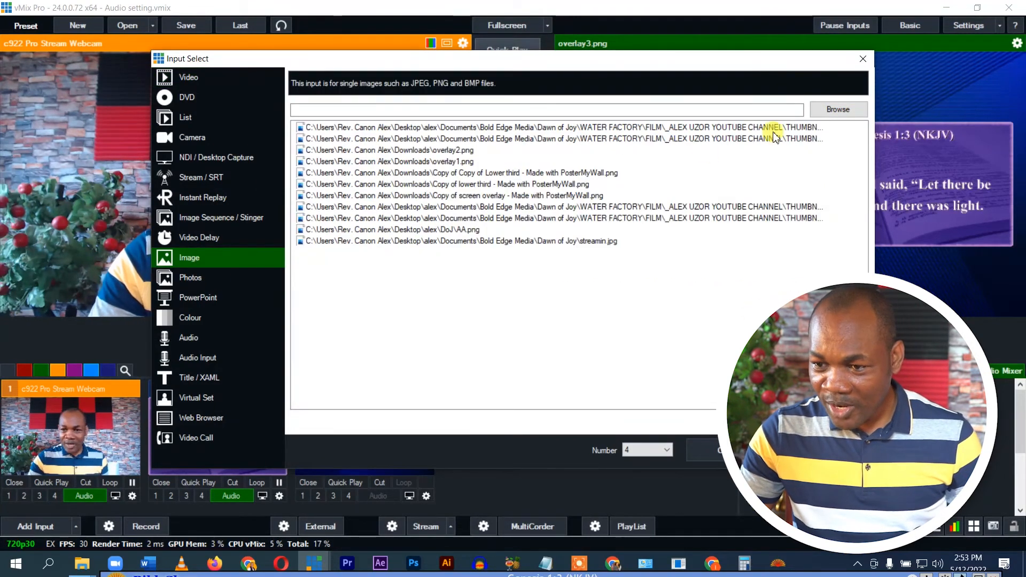
pyautogui.click(823, 113)
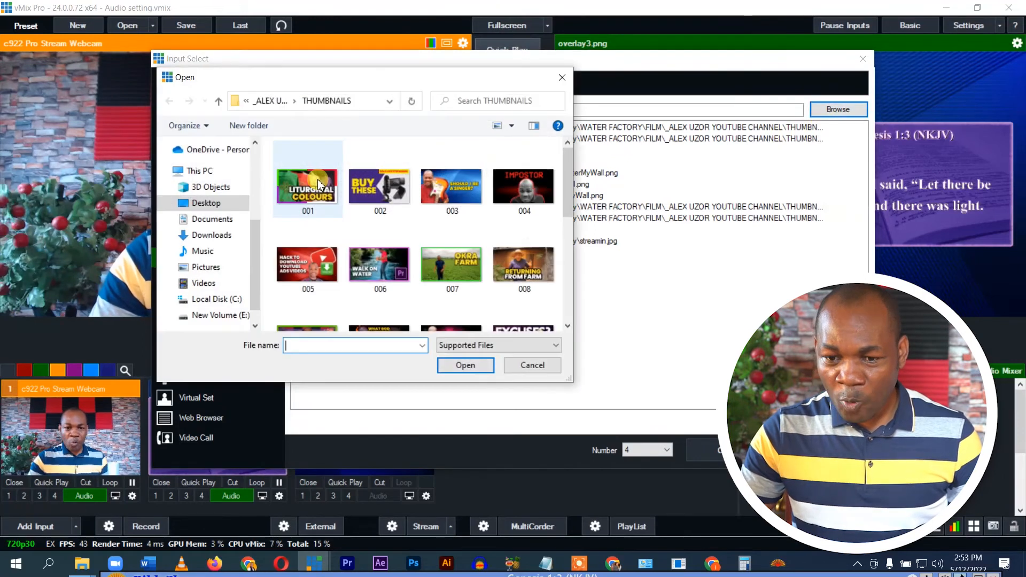
pyautogui.moveTo(569, 160)
pyautogui.mouseDown()
pyautogui.moveTo(573, 285)
pyautogui.moveTo(567, 153)
pyautogui.mouseUp()
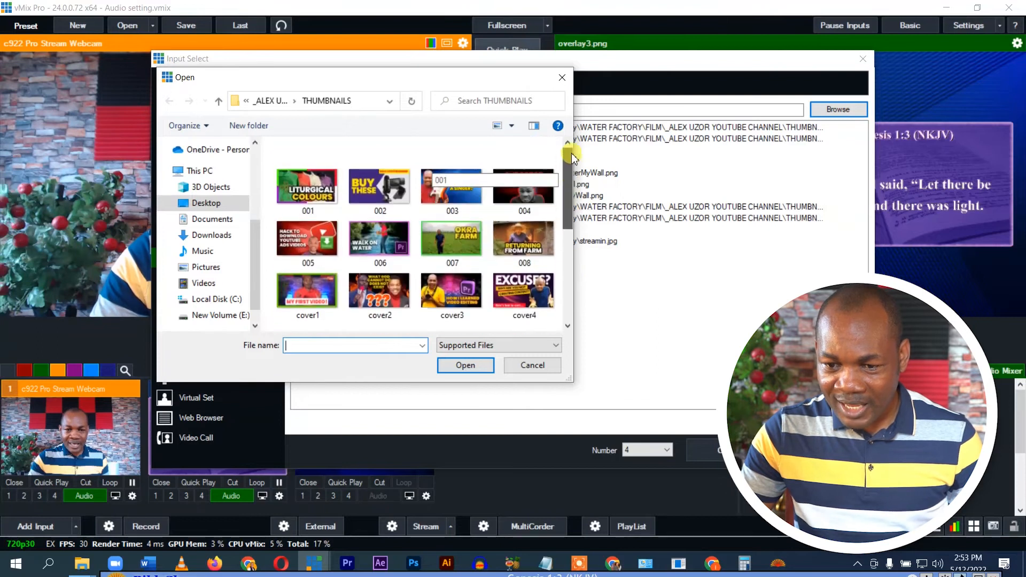
pyautogui.click(212, 220)
pyautogui.scroll(-5, 407, 258)
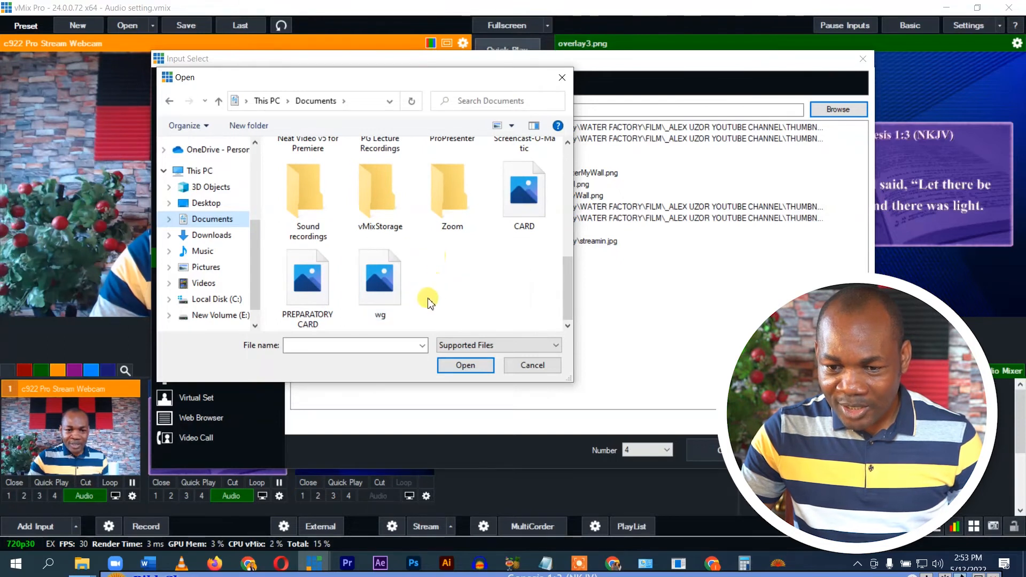
pyautogui.click(541, 367)
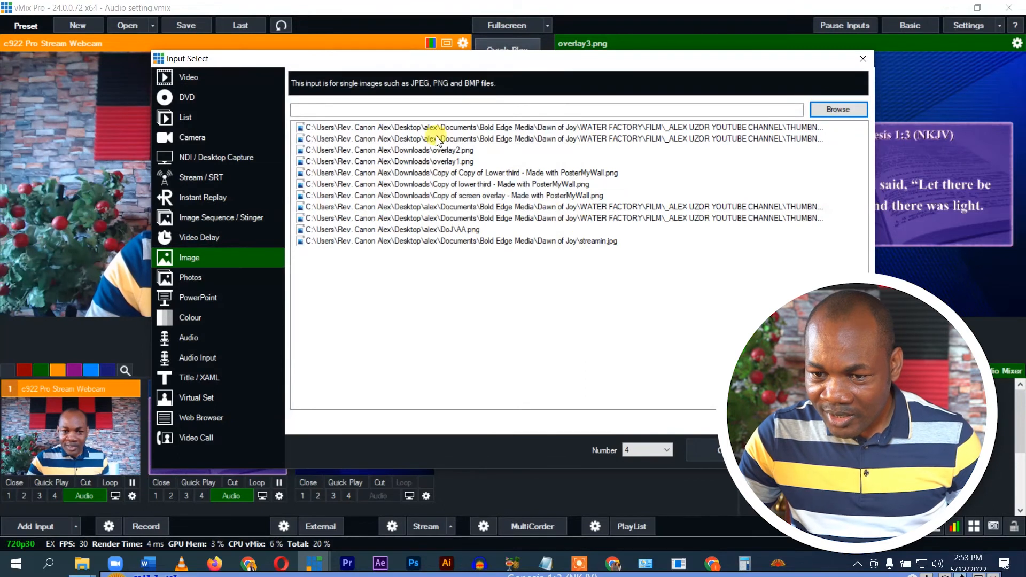
# Add the recent image overlay2.png as an input and put it in preview.
pyautogui.click(464, 154)
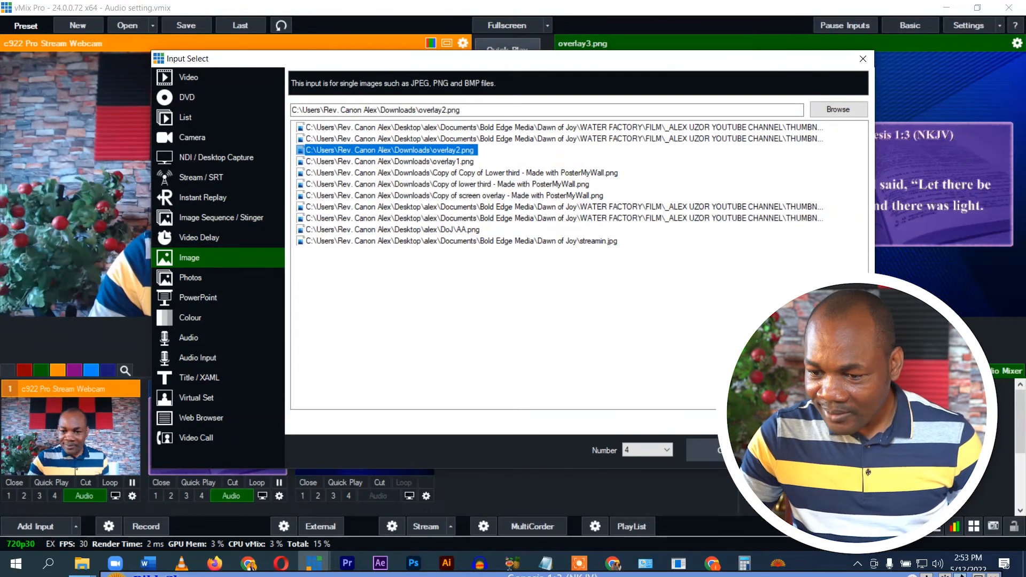
pyautogui.click(701, 450)
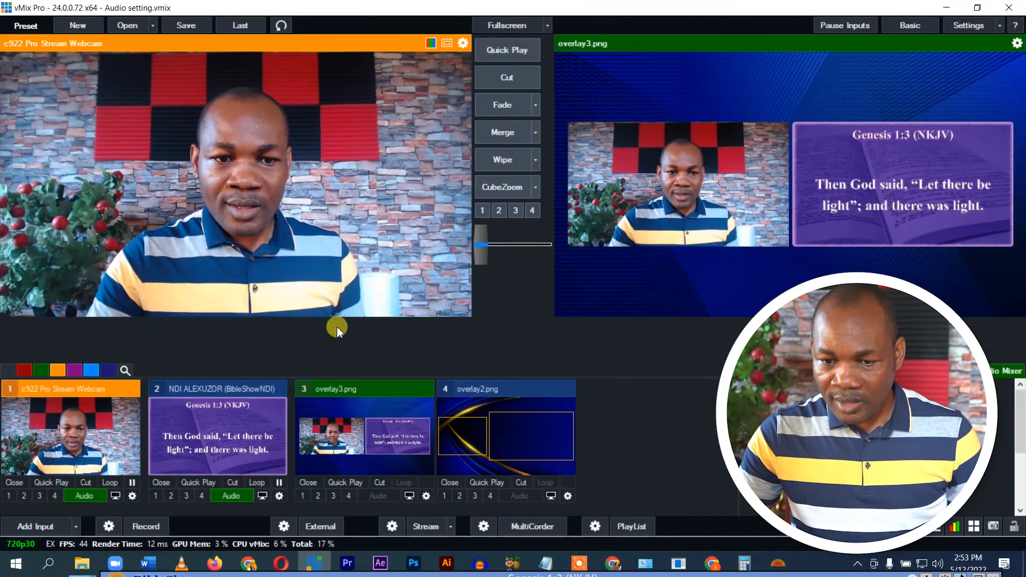
pyautogui.click(526, 432)
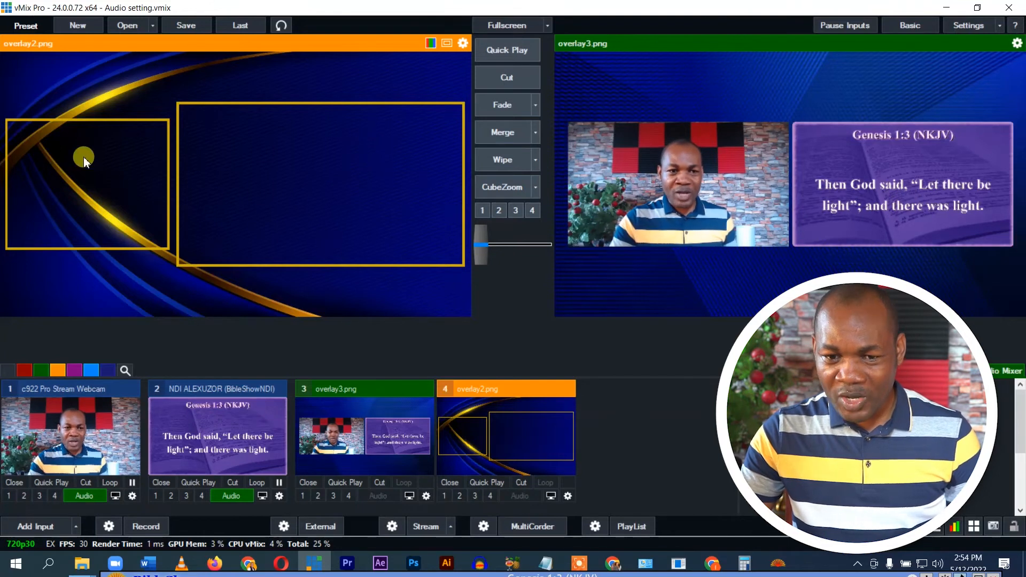
# Apply the side-by-side two-layer template to overlay2.png's multi view and assign c922 Pro Stream Webcam to layer 1.
pyautogui.rightClick(512, 431)
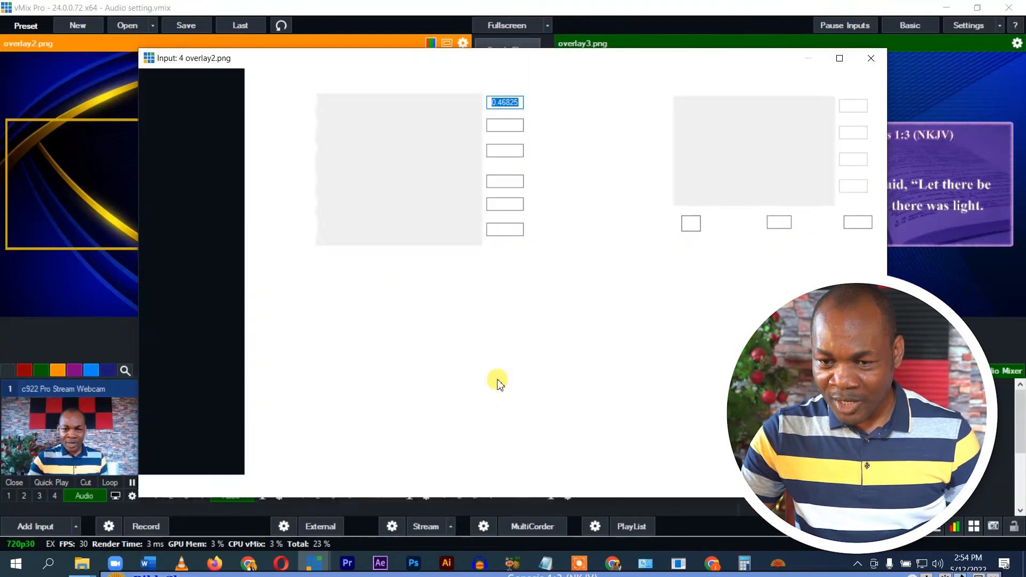
pyautogui.click(188, 183)
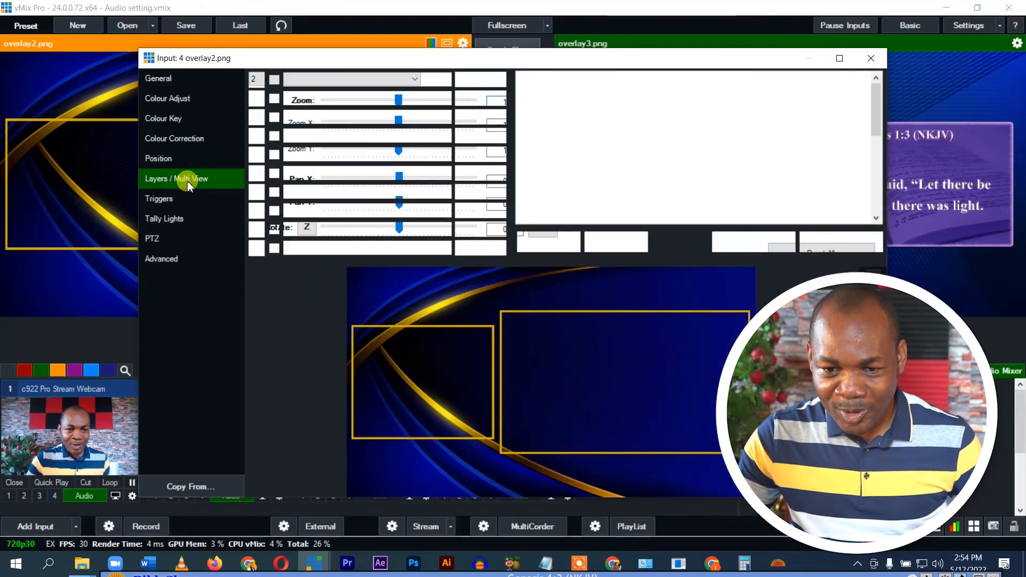
pyautogui.click(695, 110)
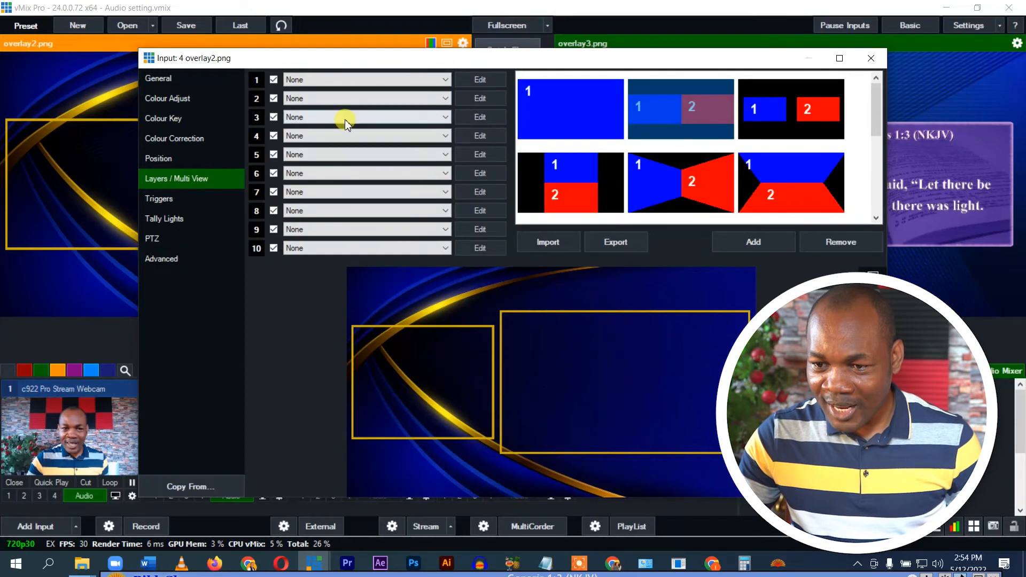
pyautogui.click(355, 79)
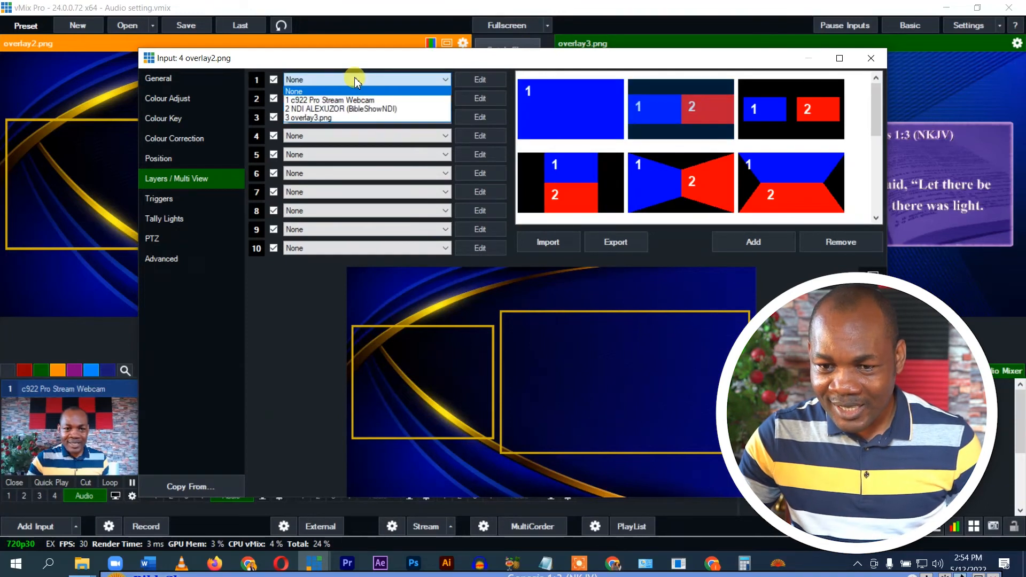
pyautogui.click(337, 100)
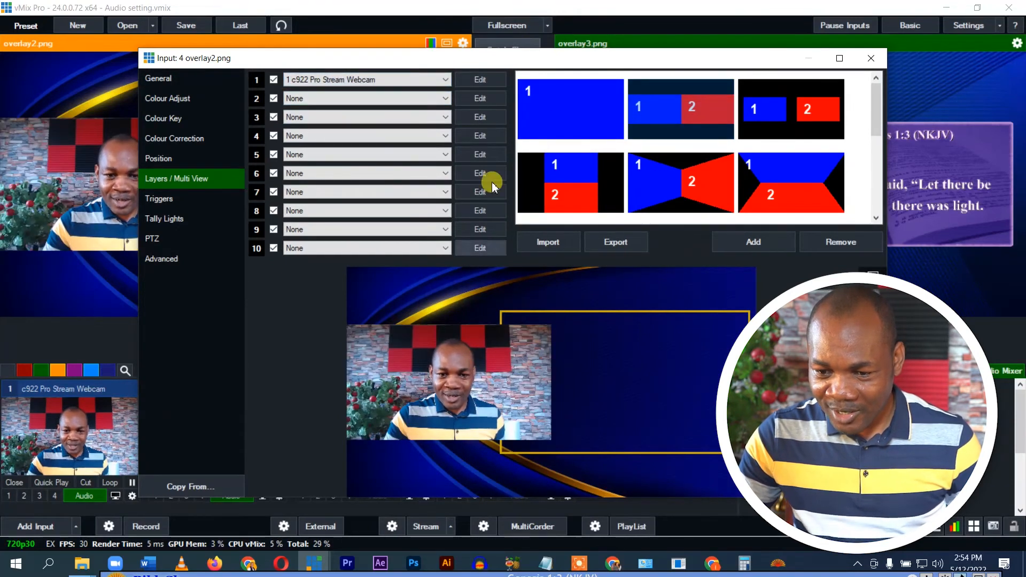
# Scale layer 1 of overlay2.png to zoom 0.47725 and align it with the smaller gold frame at Pan X about -0.486, Pan Y 0.
pyautogui.click(481, 79)
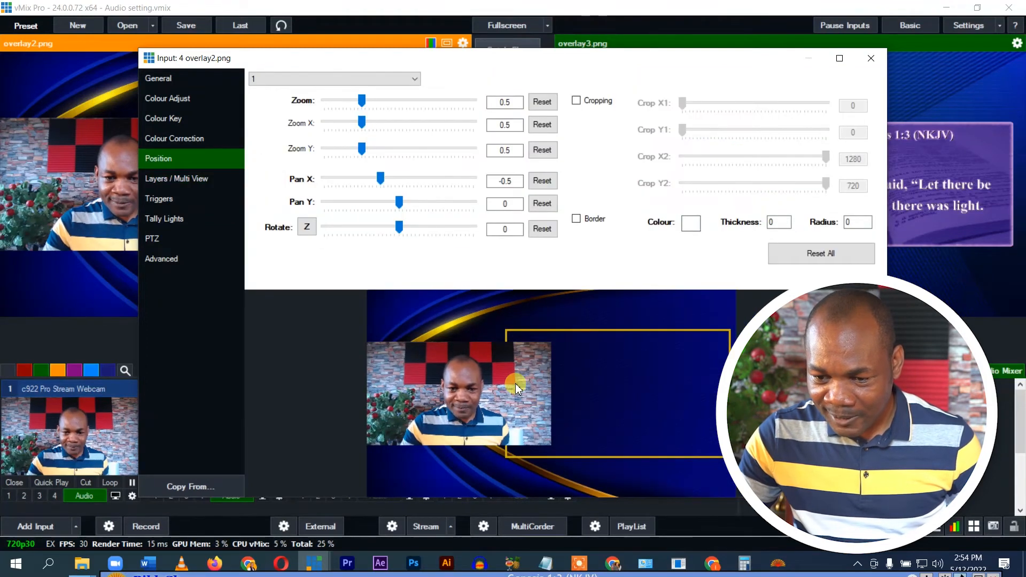
pyautogui.moveTo(515, 385)
pyautogui.mouseDown()
pyautogui.moveTo(589, 405)
pyautogui.moveTo(533, 376)
pyautogui.moveTo(565, 442)
pyautogui.moveTo(736, 407)
pyautogui.moveTo(550, 393)
pyautogui.moveTo(527, 380)
pyautogui.mouseUp()
pyautogui.moveTo(359, 106)
pyautogui.mouseDown()
pyautogui.moveTo(374, 107)
pyautogui.moveTo(360, 106)
pyautogui.mouseUp()
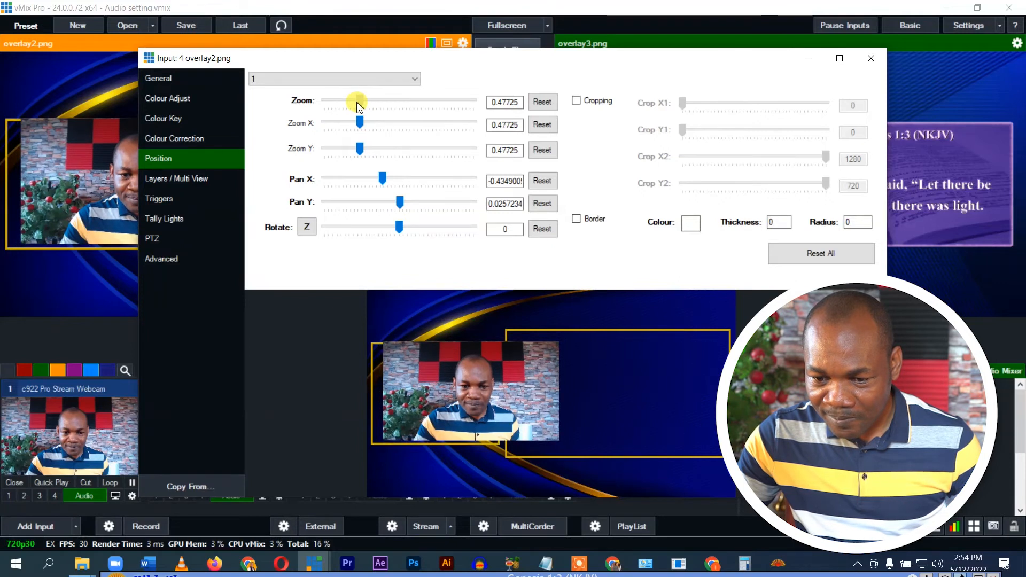
pyautogui.moveTo(448, 405); pyautogui.dragTo(438, 401)
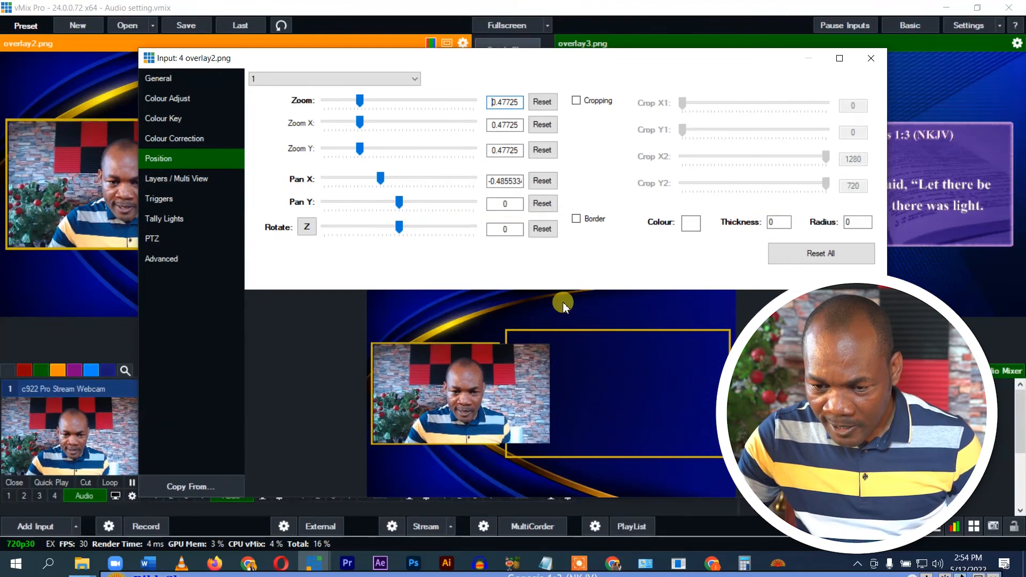
# Enable cropping on layer 1 with Crop X1 at 179 and shift the webcam to Pan X about -0.619 against the small frame's left edge.
pyautogui.click(576, 101)
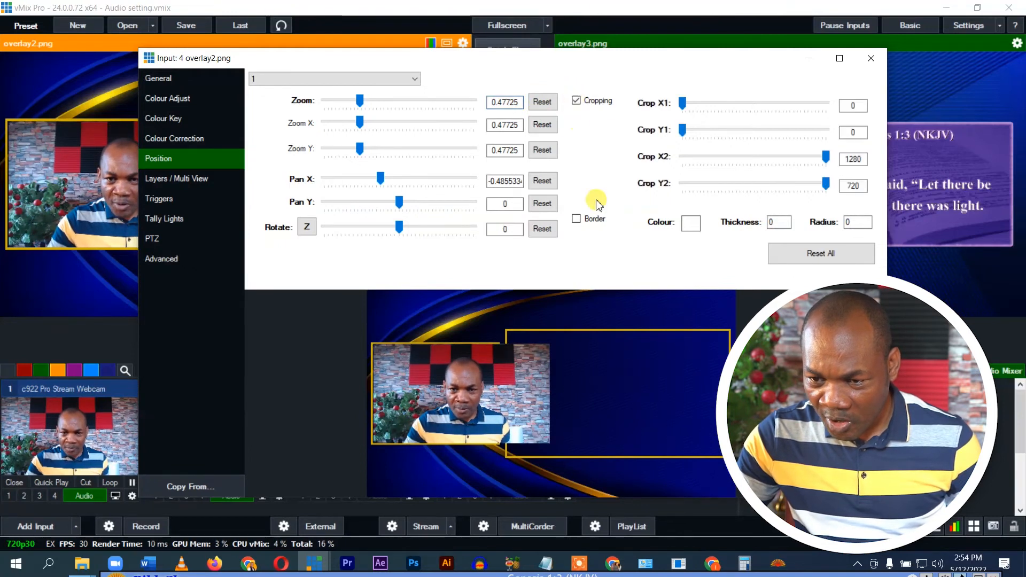
pyautogui.click(684, 105)
pyautogui.moveTo(685, 107); pyautogui.dragTo(695, 108)
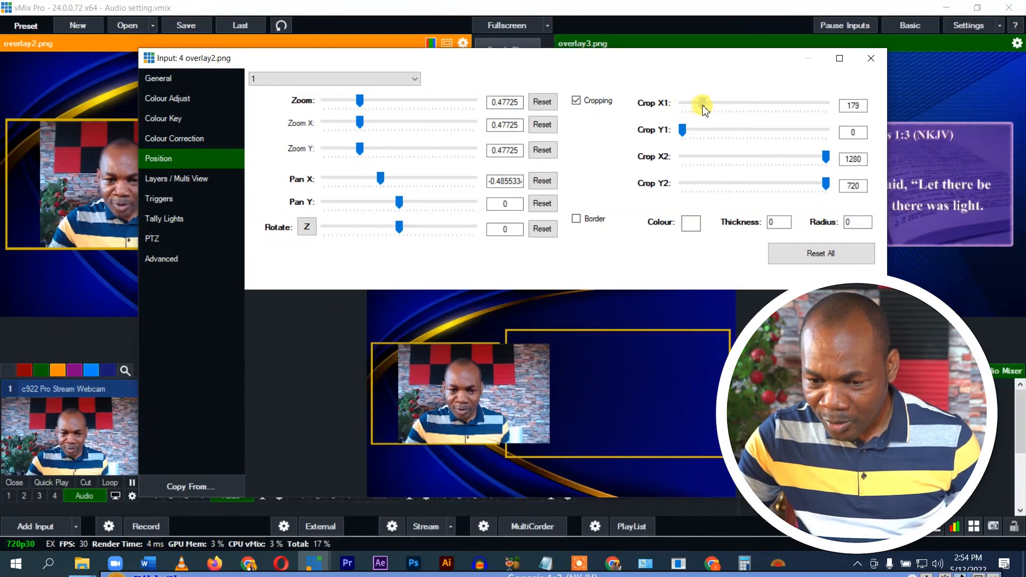
pyautogui.moveTo(495, 379); pyautogui.dragTo(470, 380)
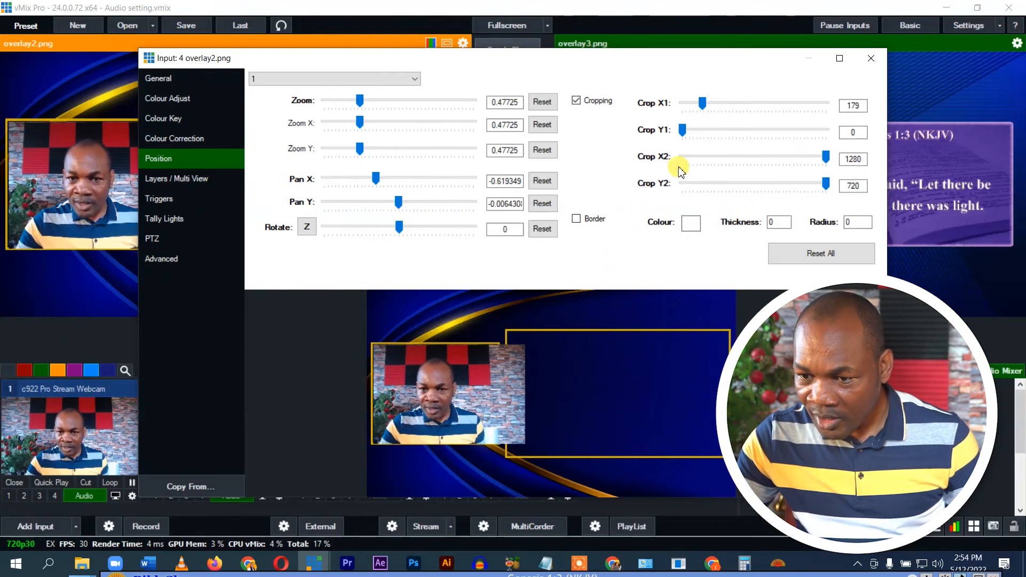
# Set Crop X2 on layer 1 to 1078 to fit the small gold frame, and assign the BibleShow NDI source to overlay2.png's layer 2.
pyautogui.moveTo(827, 156); pyautogui.dragTo(811, 159)
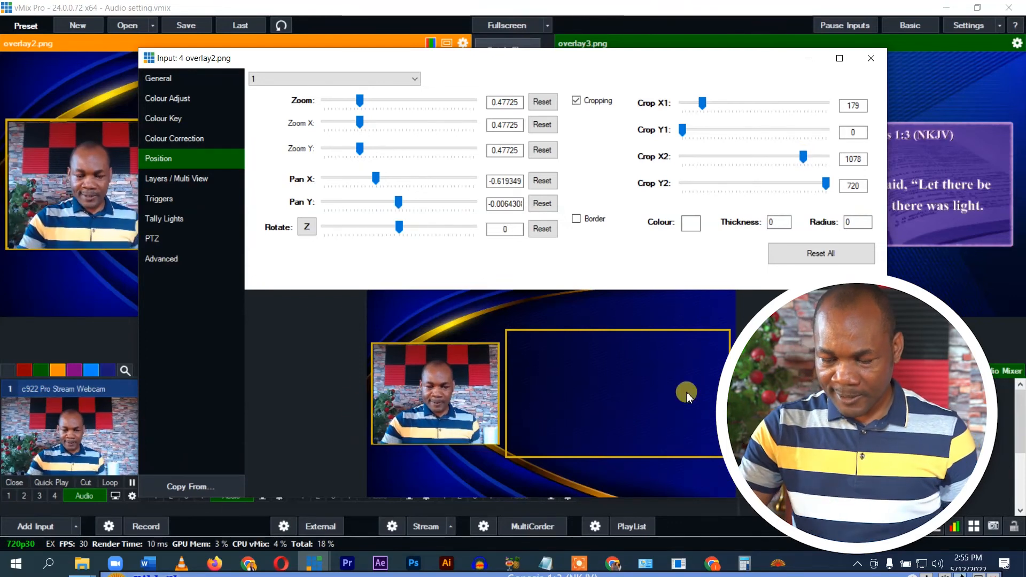
pyautogui.click(876, 58)
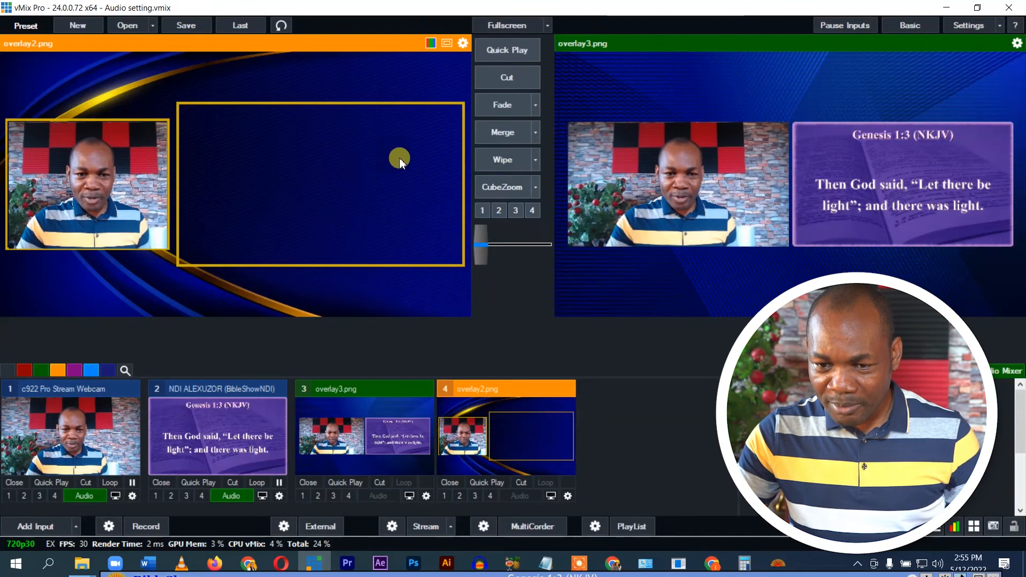
pyautogui.click(537, 440)
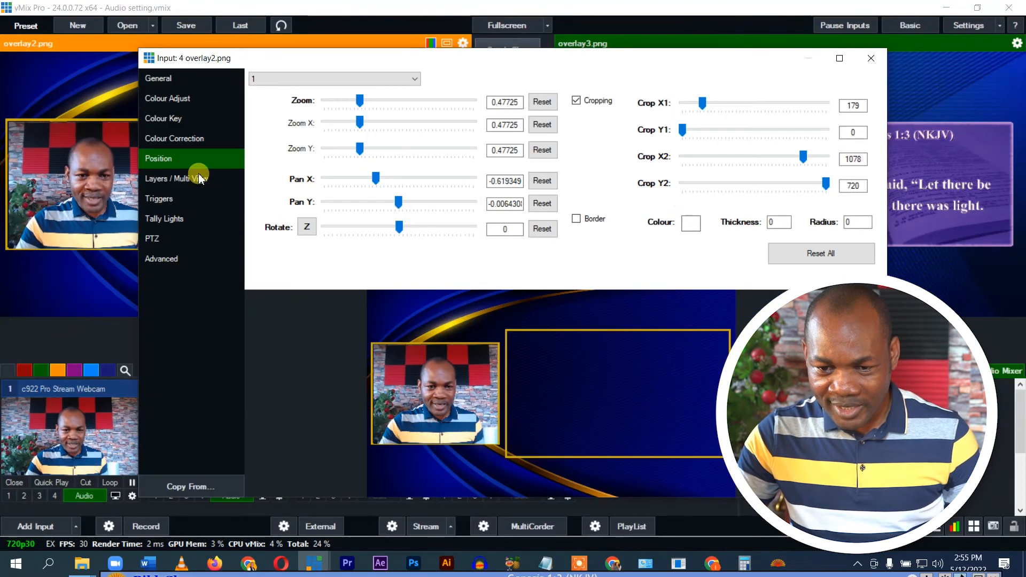
pyautogui.click(179, 178)
pyautogui.click(368, 98)
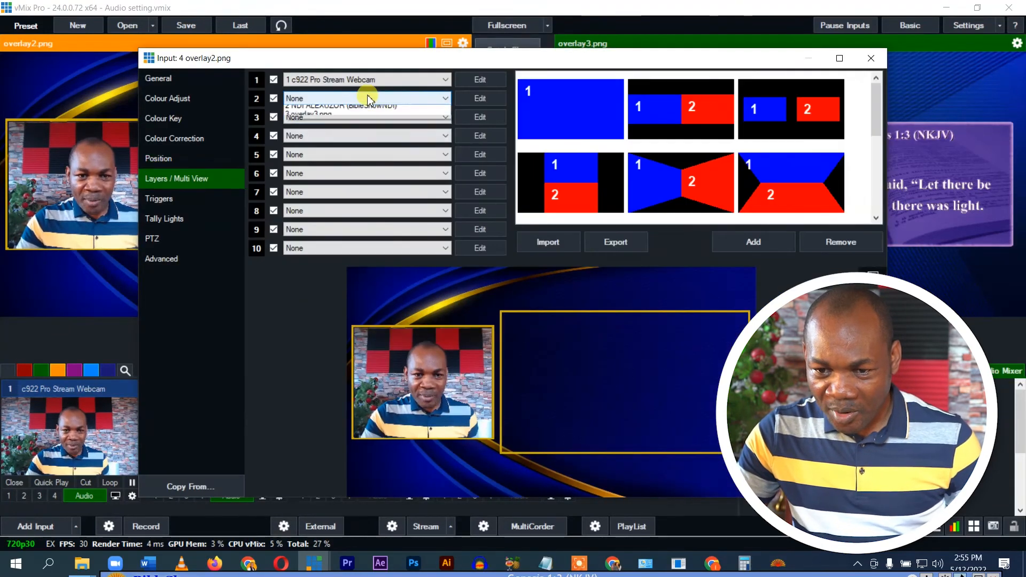
pyautogui.click(352, 123)
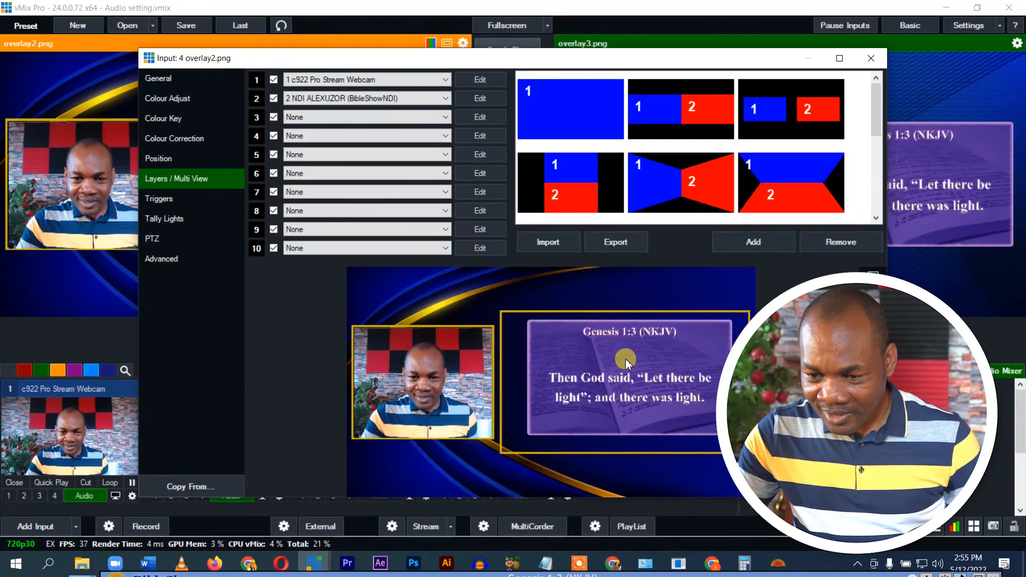
# Scale layer 2 to zoom 0.60275 and align the scripture with the larger gold frame at Pan X about 0.359, Pan Y about 0.003.
pyautogui.click(478, 100)
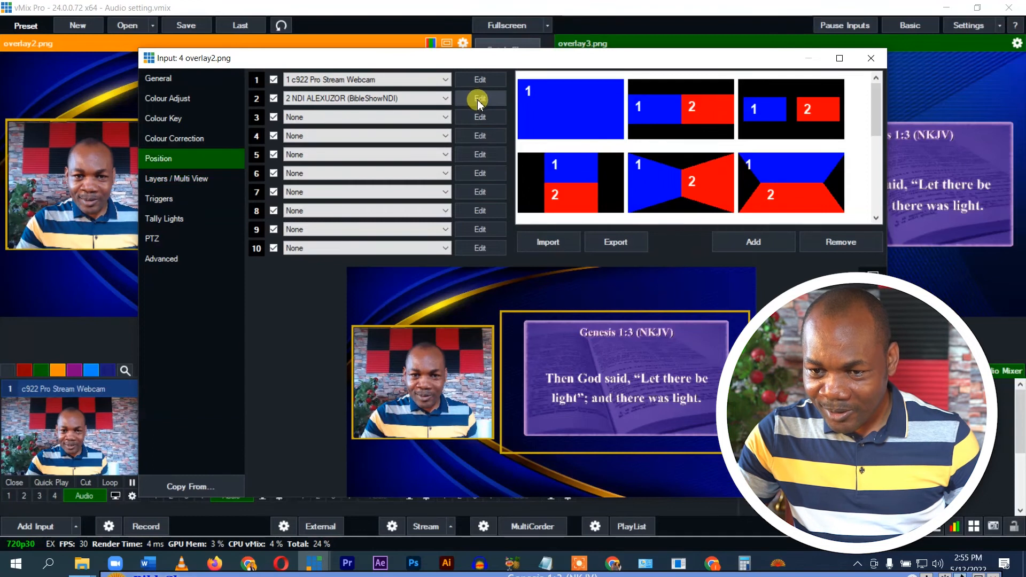
pyautogui.click(584, 394)
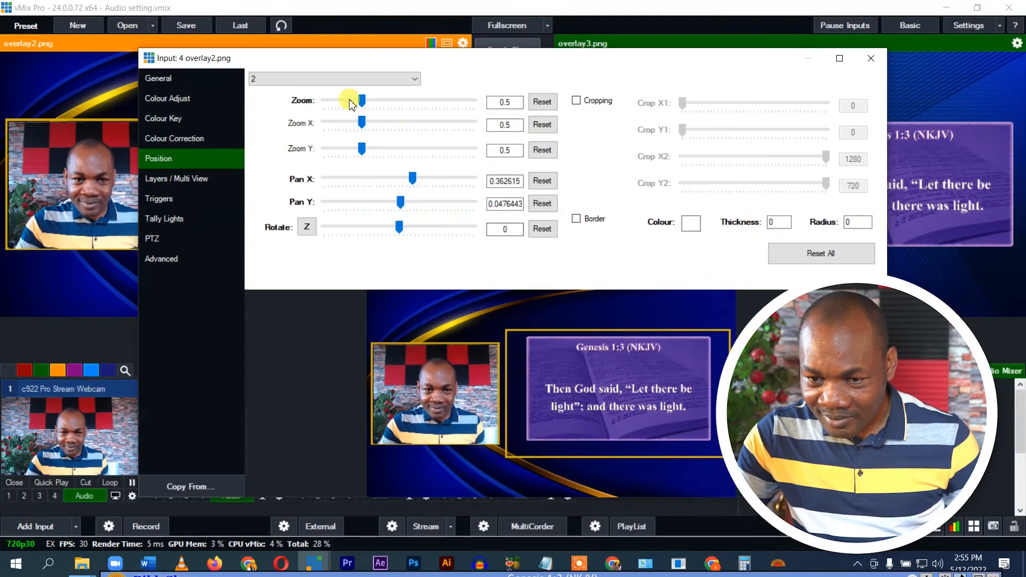
pyautogui.moveTo(362, 100); pyautogui.dragTo(368, 102)
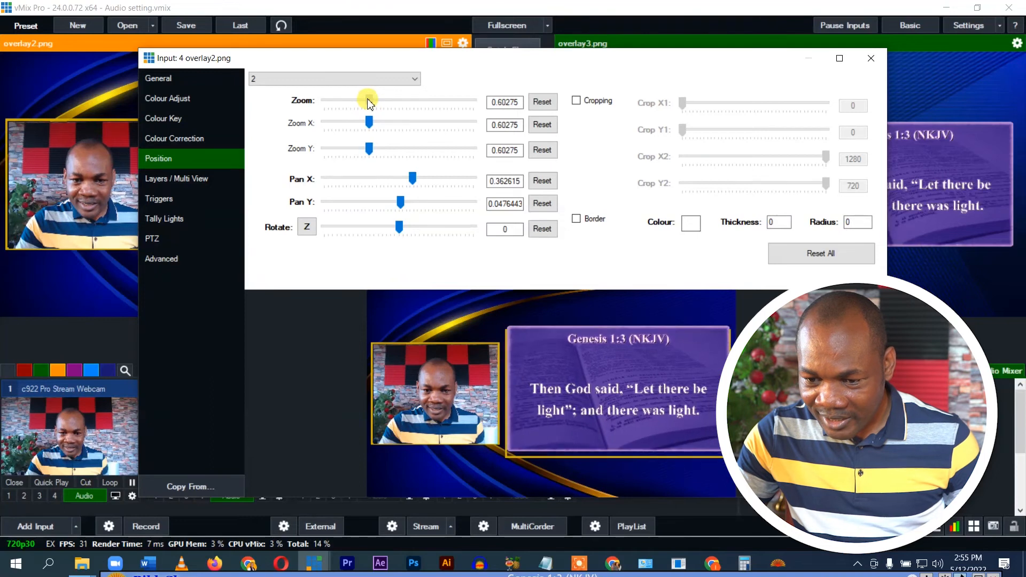
pyautogui.moveTo(611, 359); pyautogui.dragTo(655, 394)
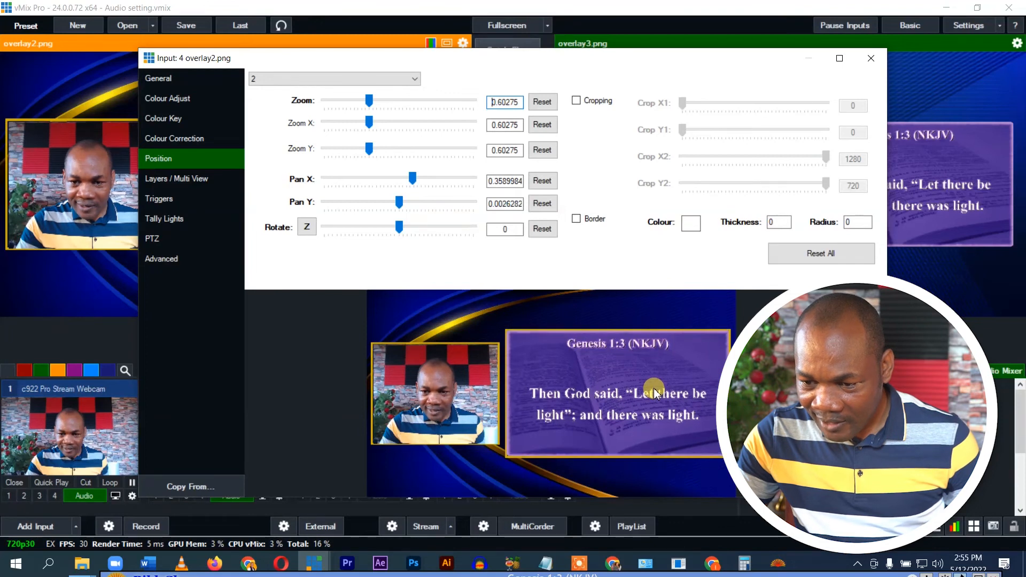
pyautogui.click(871, 58)
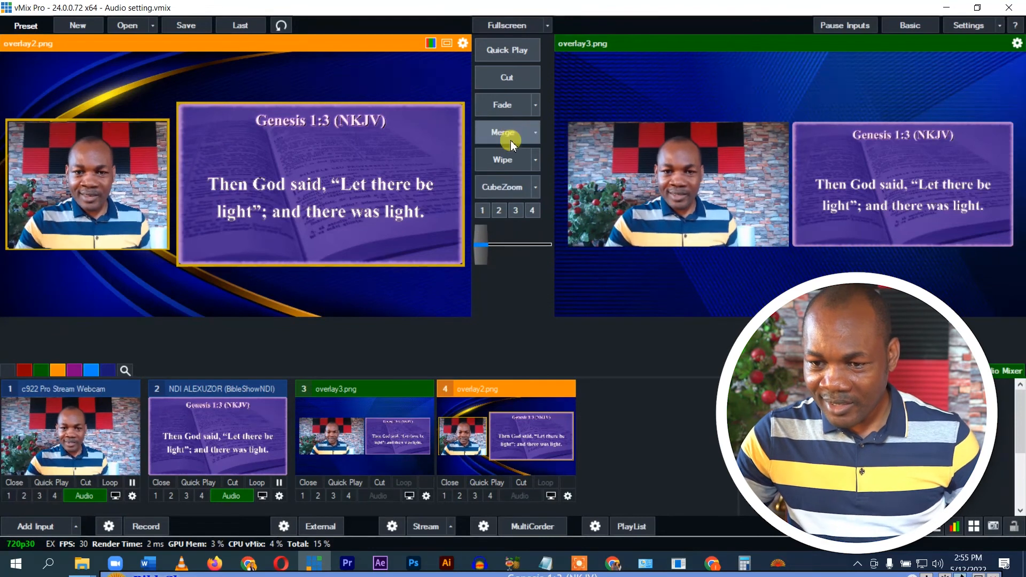
# Fade overlay2.png to the program output, and follow it with a fade to the c922 Pro Stream Webcam.
pyautogui.click(503, 104)
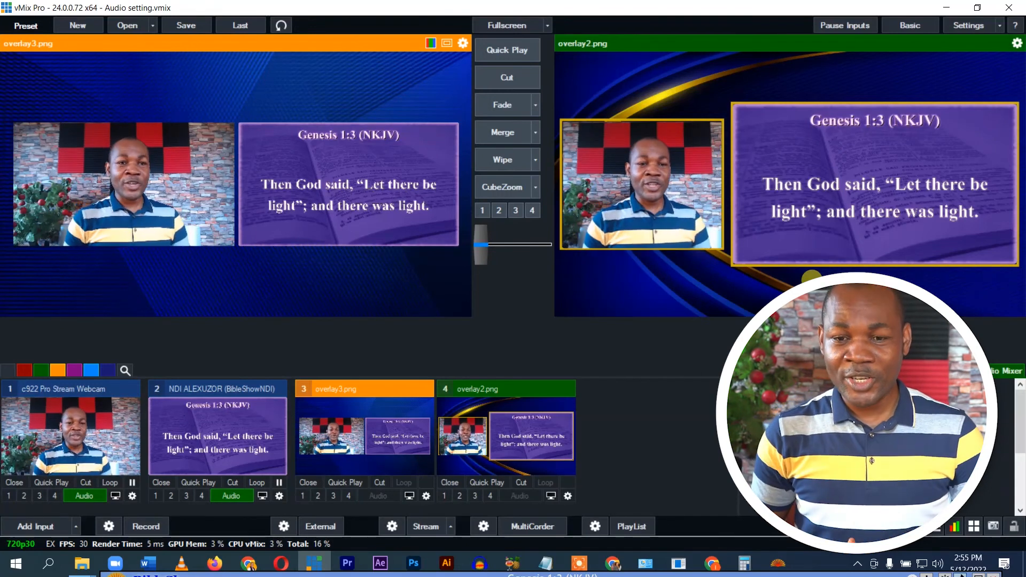
pyautogui.click(70, 433)
pyautogui.click(502, 104)
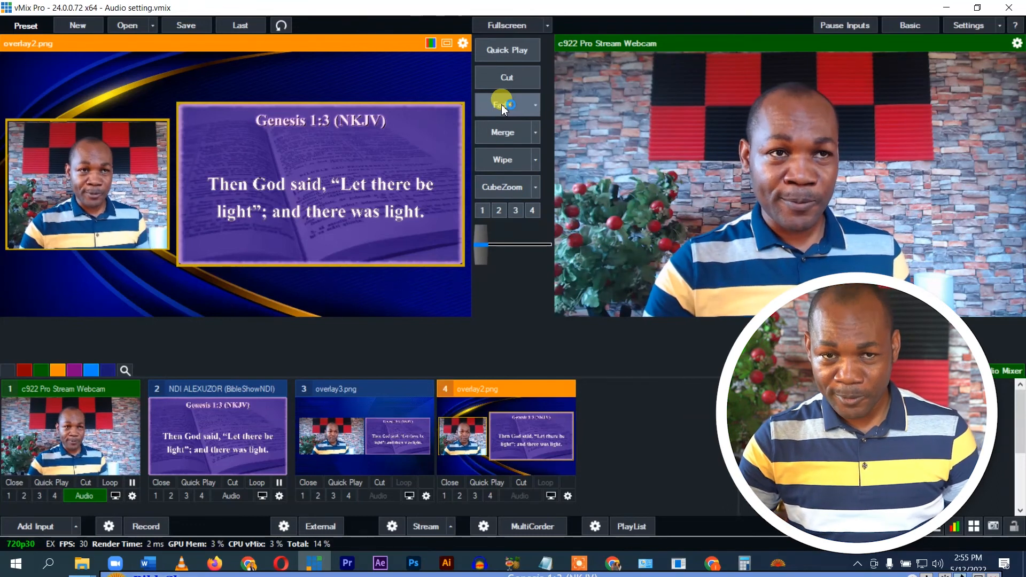
# Fade the full-screen BibleShow NDI scripture to the program output, and follow it with a fade to overlay3.png.
pyautogui.click(227, 431)
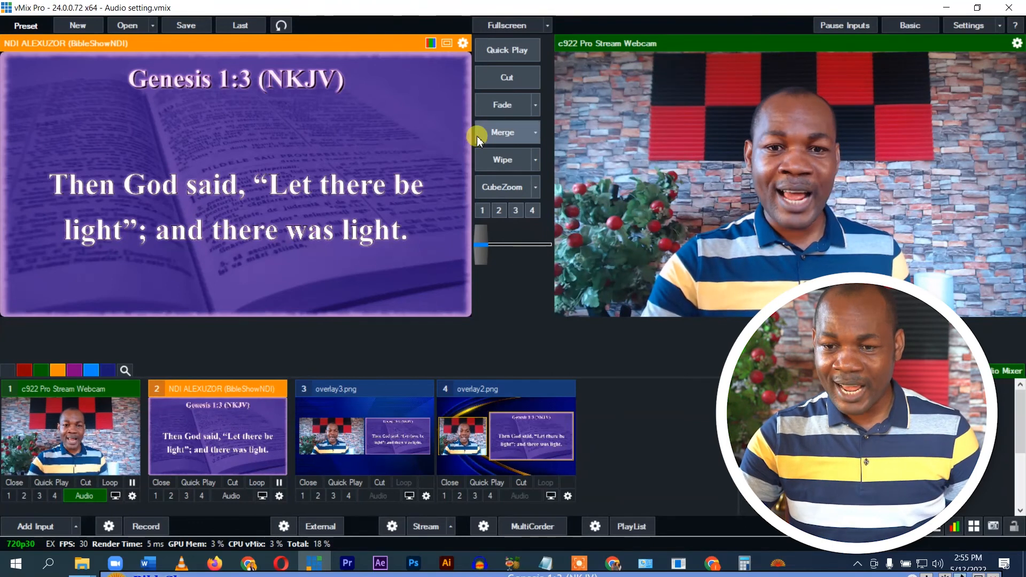
pyautogui.click(502, 104)
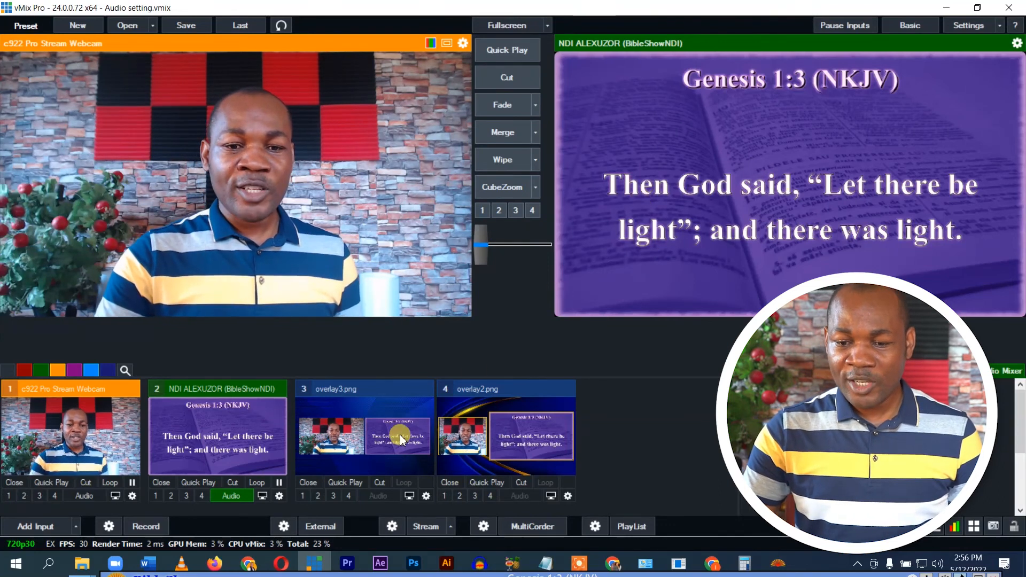
pyautogui.click(365, 415)
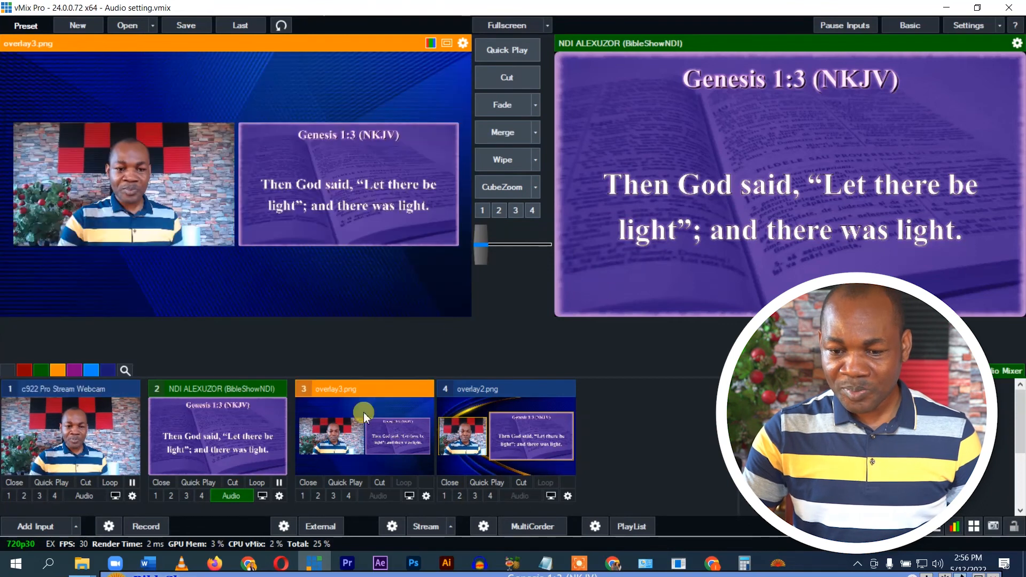
pyautogui.click(503, 106)
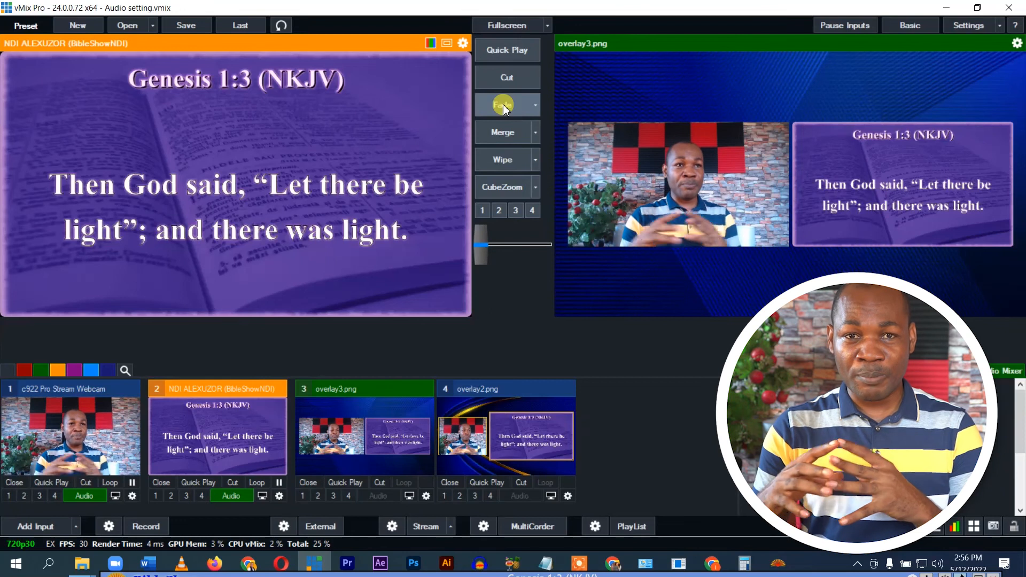
# Put overlay2.png in preview and fade it to the program output in place of overlay3.png.
pyautogui.click(531, 425)
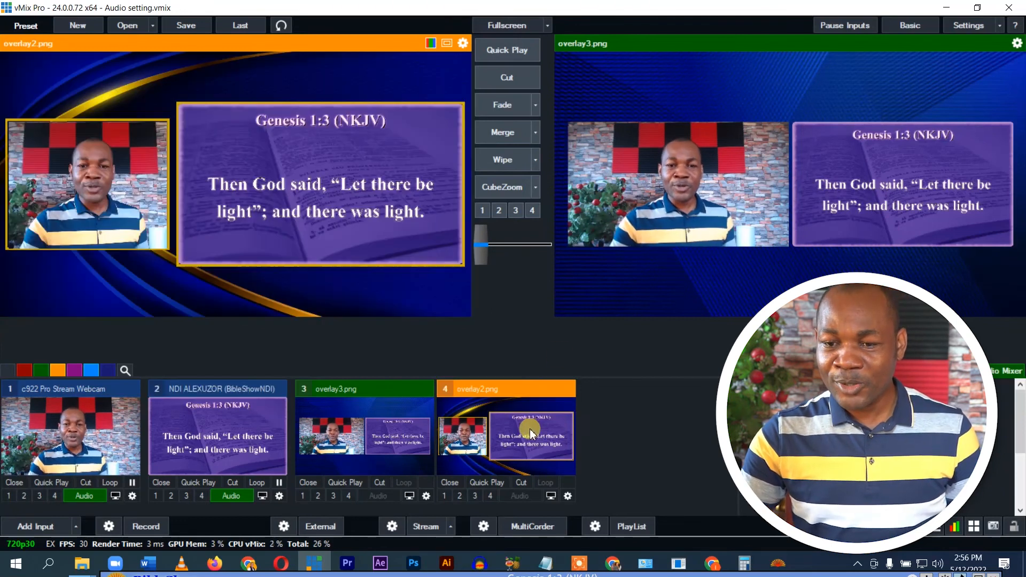
pyautogui.click(512, 105)
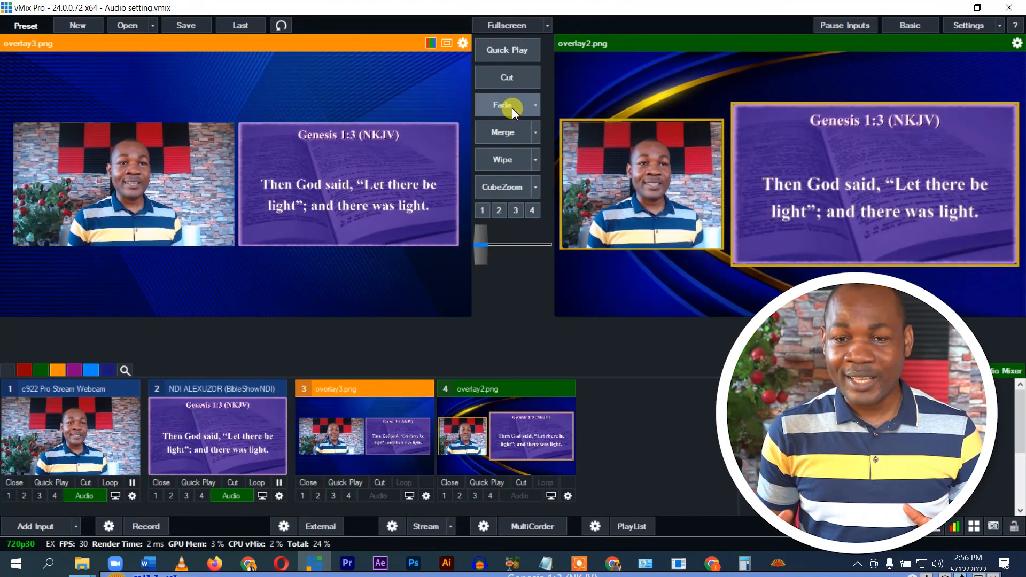